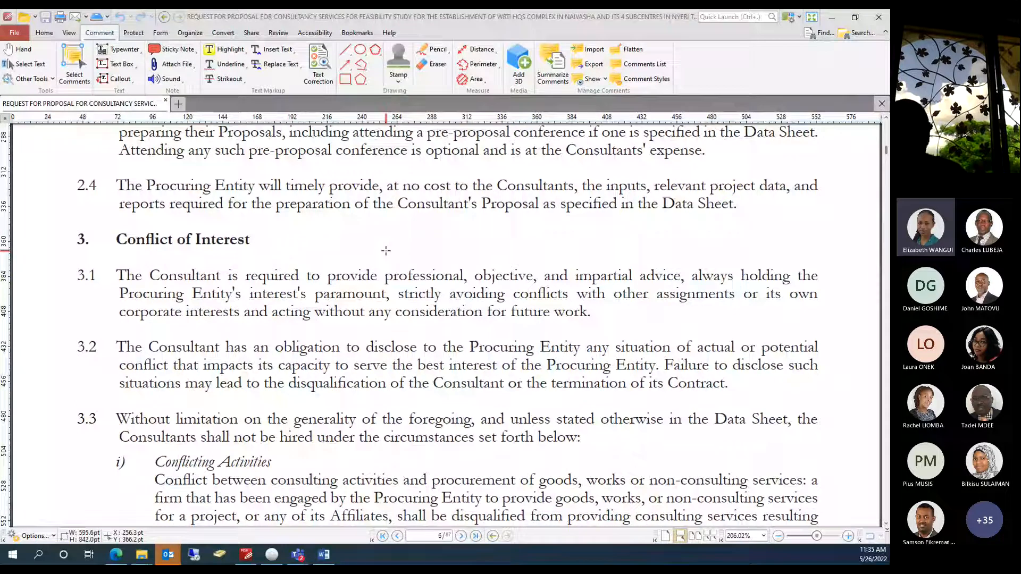
Add a typewriter comment reading "test 1" just above paragraph 2.4.
{"action": "left_click", "coordinate": [70, 33]}
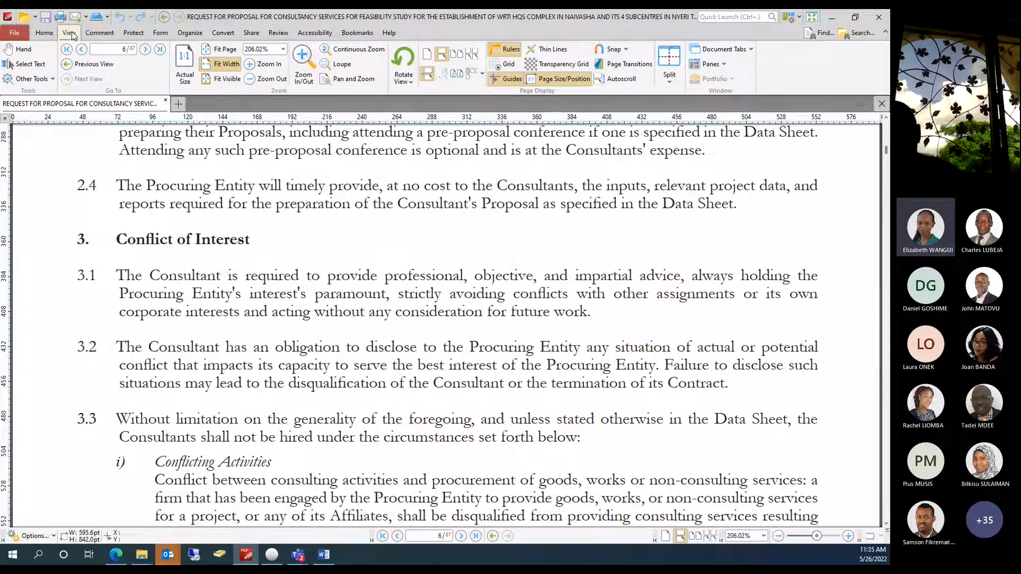
{"action": "left_click", "coordinate": [102, 35]}
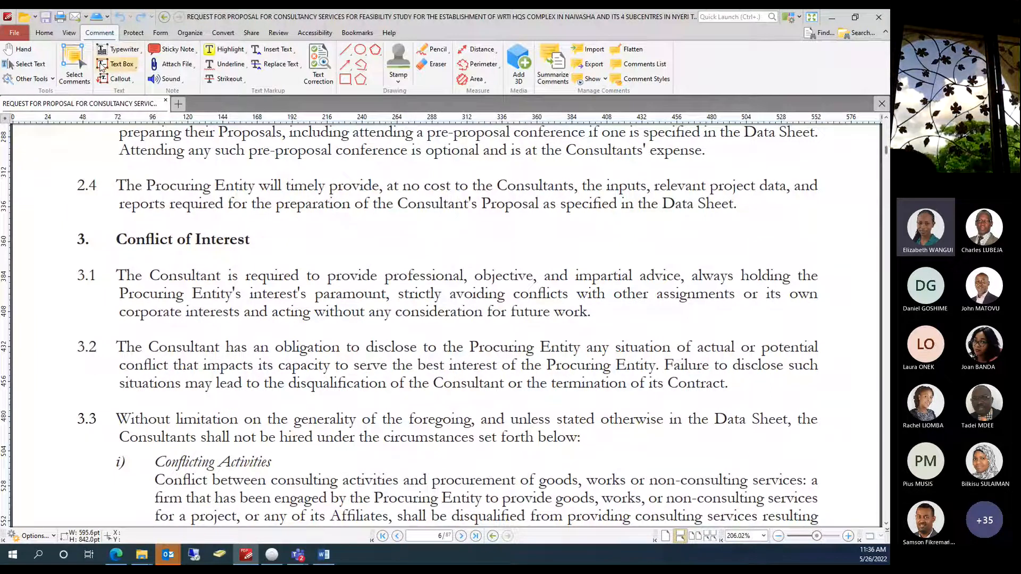
{"action": "left_click", "coordinate": [124, 50]}
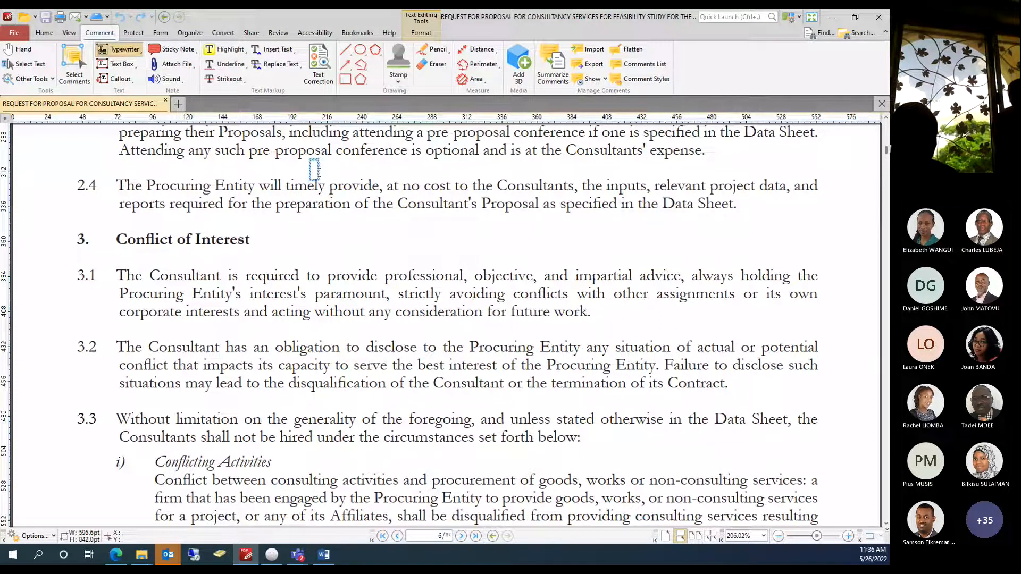
{"action": "mouse_move", "coordinate": [318, 159]}
{"action": "left_mouse_down"}
{"action": "mouse_move", "coordinate": [345, 182]}
{"action": "mouse_move", "coordinate": [557, 182]}
{"action": "left_mouse_up"}
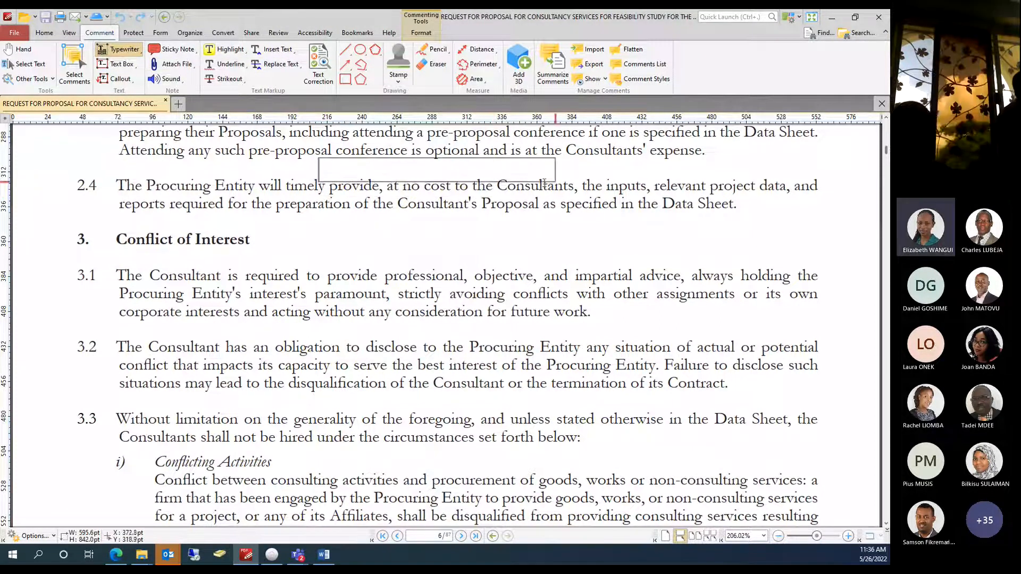
{"action": "type", "text": "test"}
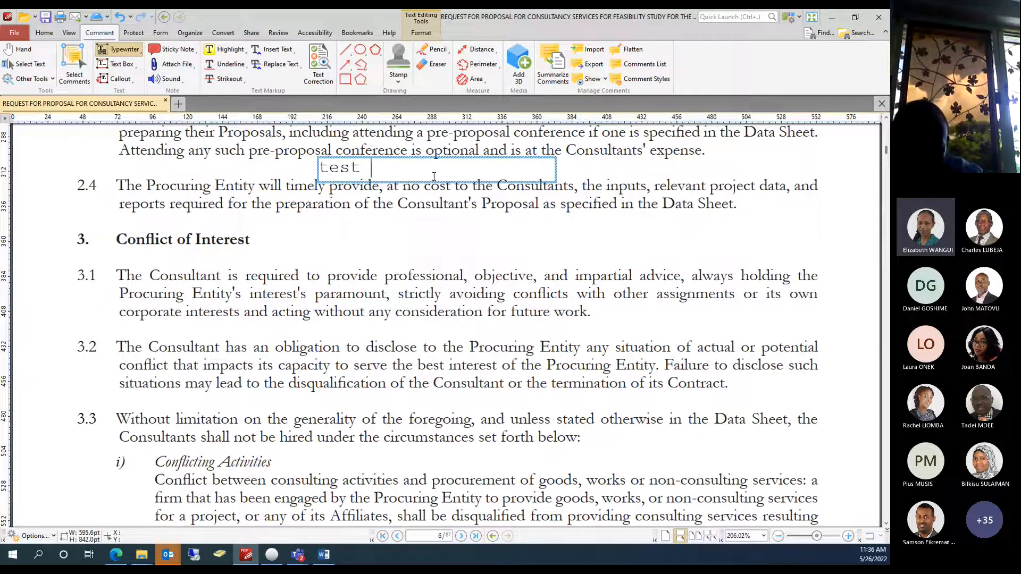
{"action": "type", "text": " 1"}
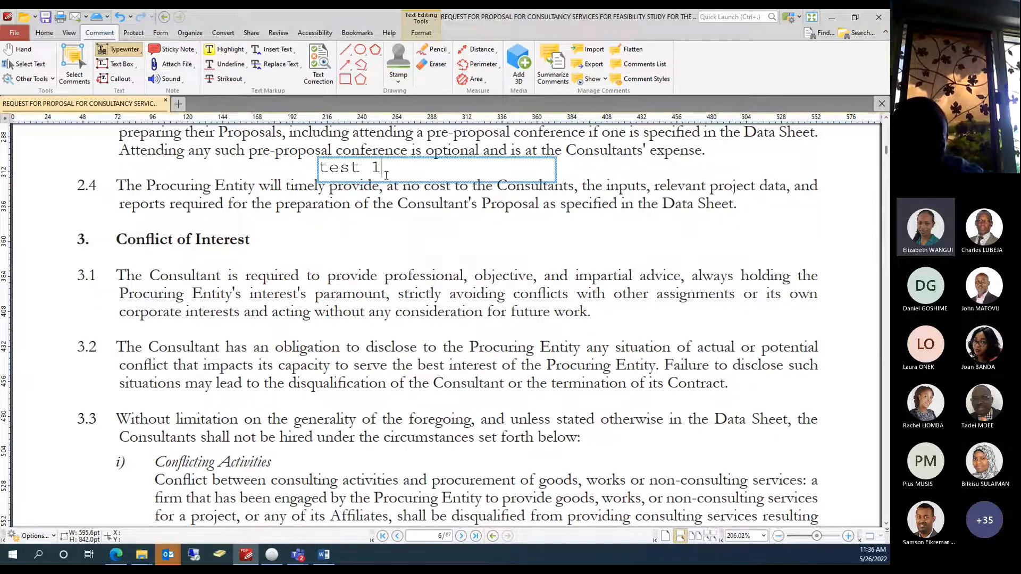
Add a text box comment reading "test2" beside the "Conflict of Interest" heading.
{"action": "left_click", "coordinate": [114, 67]}
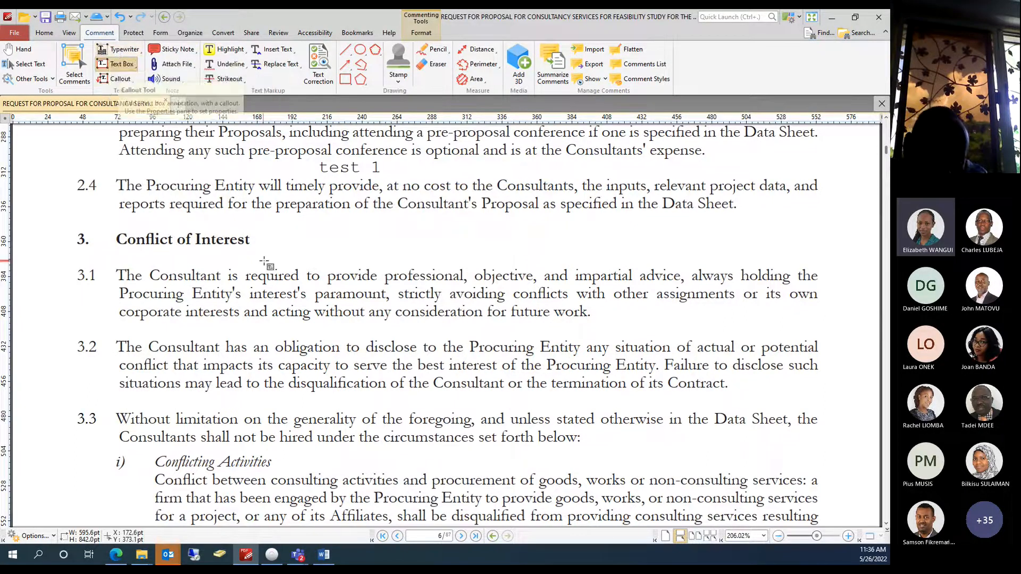
{"action": "left_click_drag", "start_coordinate": [313, 223], "coordinate": [453, 252]}
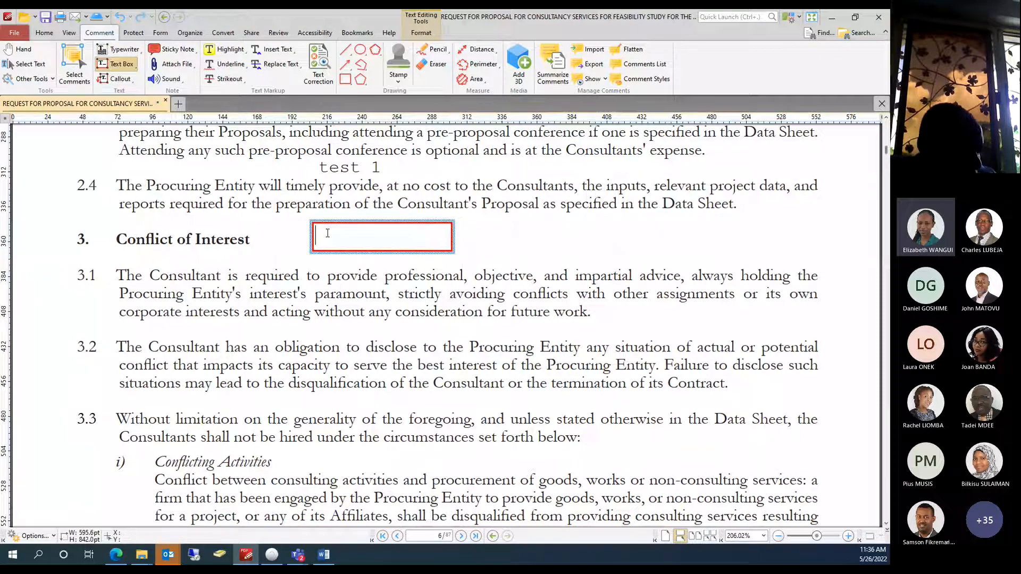
{"action": "type", "text": "test2"}
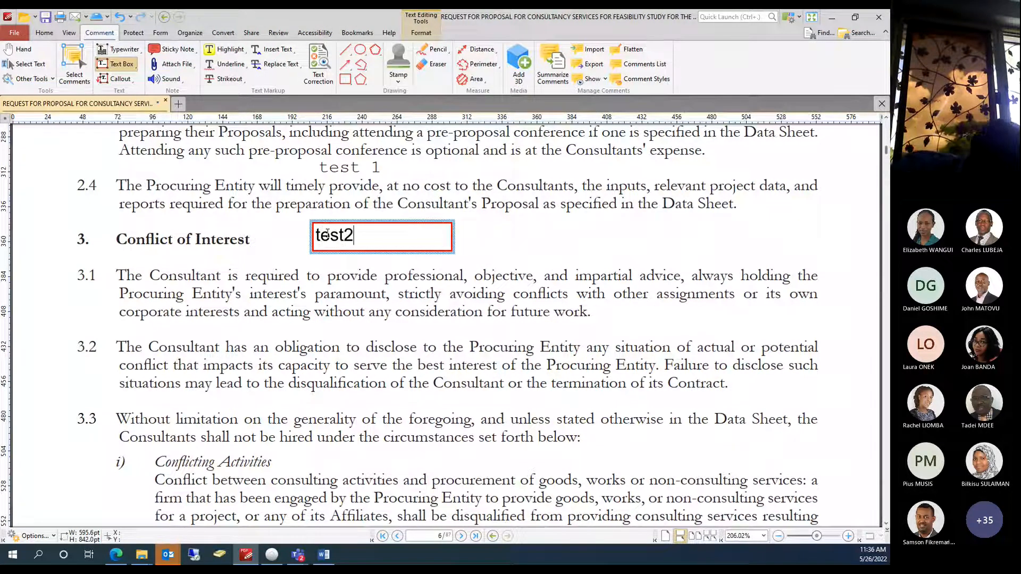
{"action": "left_click_drag", "start_coordinate": [517, 221], "coordinate": [695, 248]}
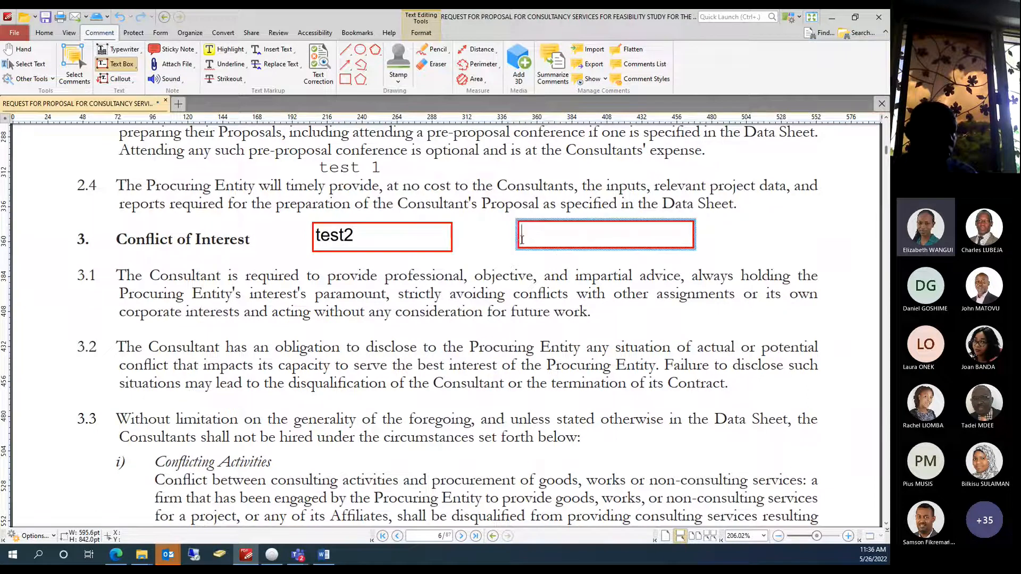
{"action": "left_click", "coordinate": [85, 63]}
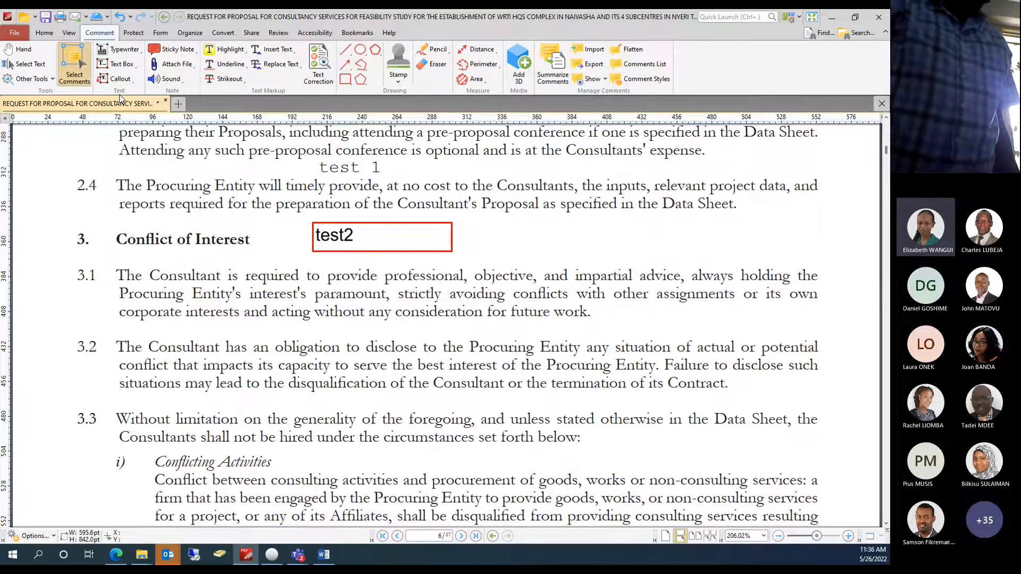
Add a callout reading "test 3" above paragraph 3.1 and extend its pointer down to just below that paragraph.
{"action": "left_click", "coordinate": [116, 79]}
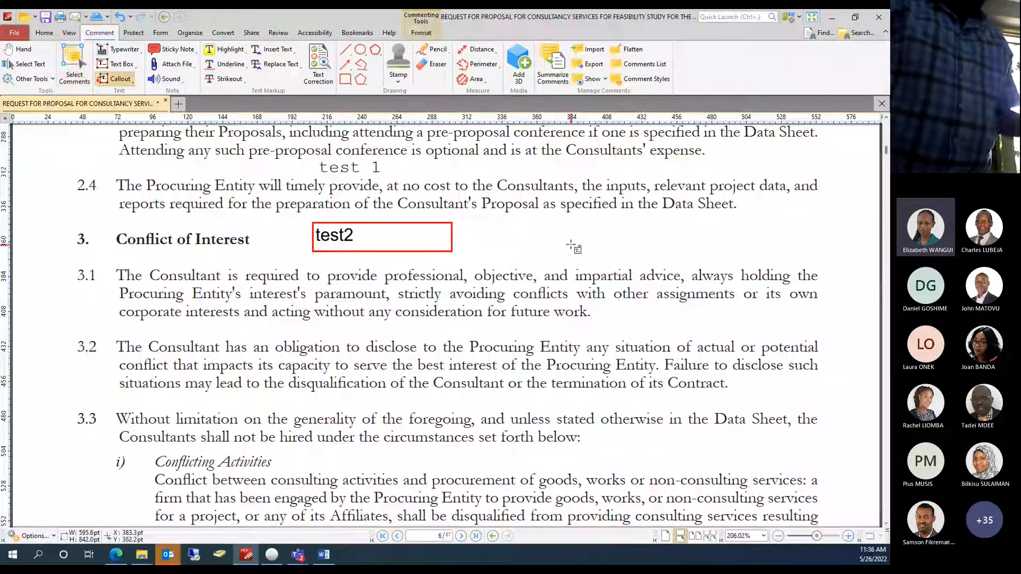
{"action": "left_click", "coordinate": [574, 269]}
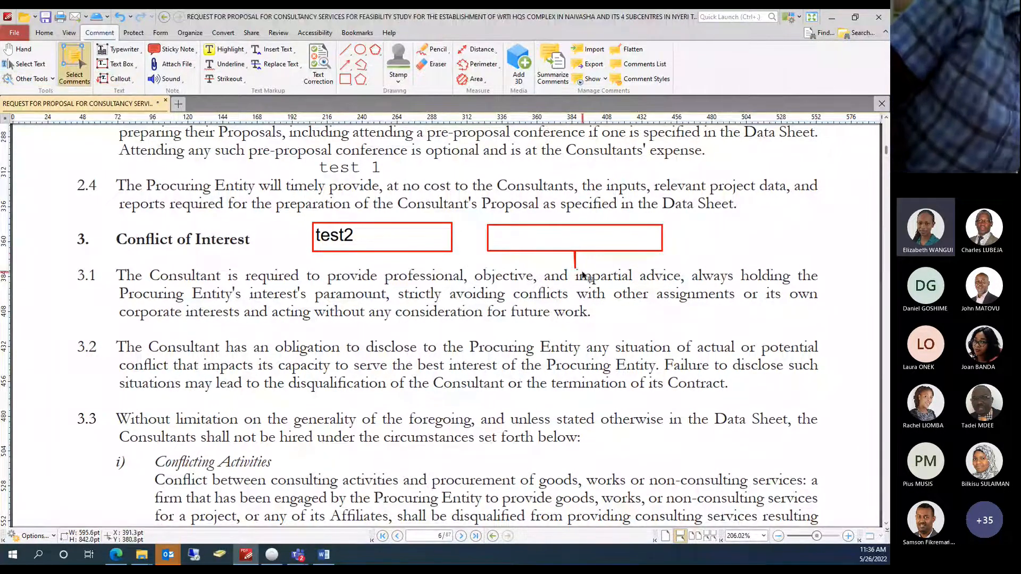
{"action": "left_click_drag", "start_coordinate": [582, 275], "coordinate": [473, 313]}
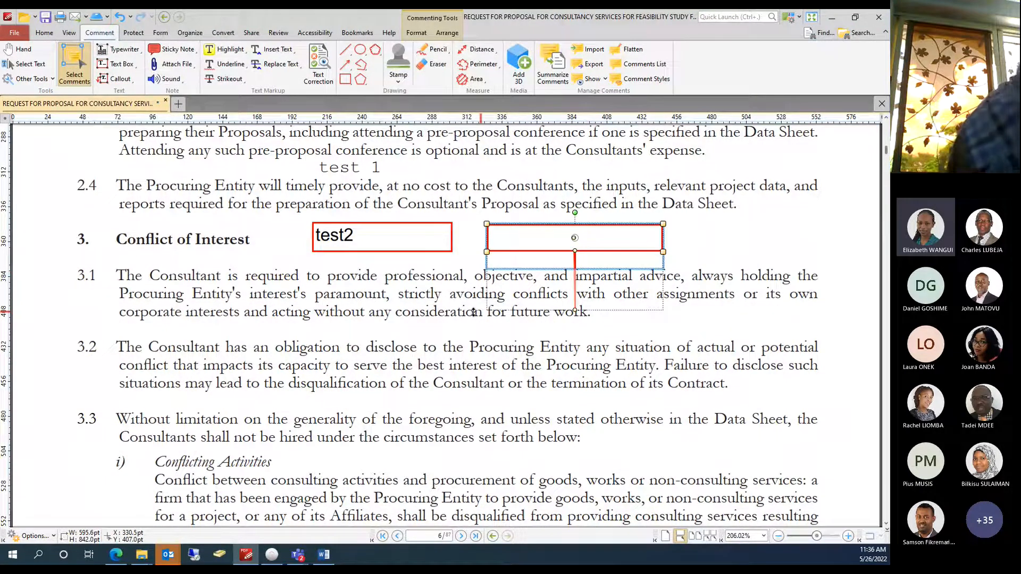
{"action": "left_click", "coordinate": [575, 335]}
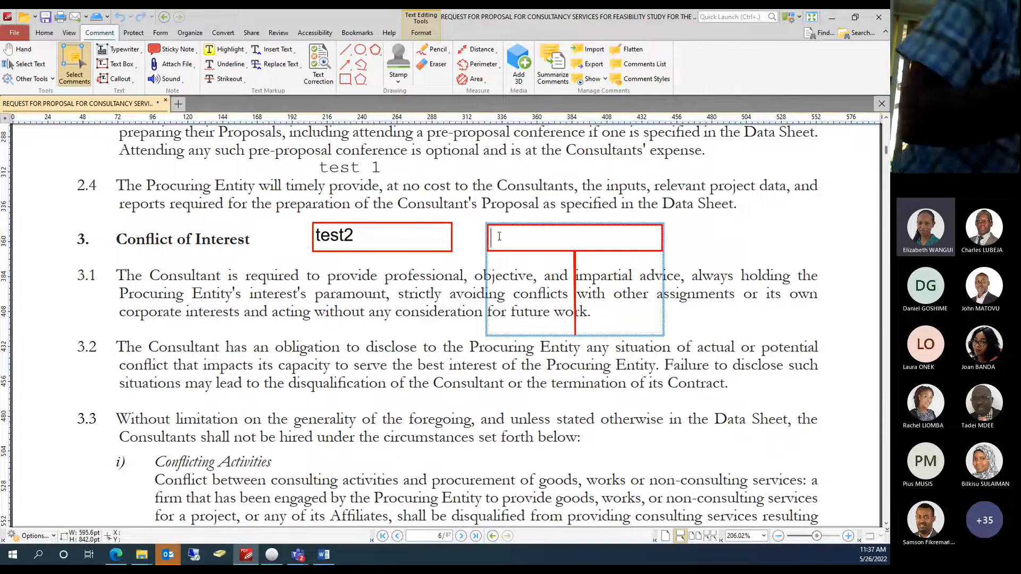
{"action": "type", "text": "test 3"}
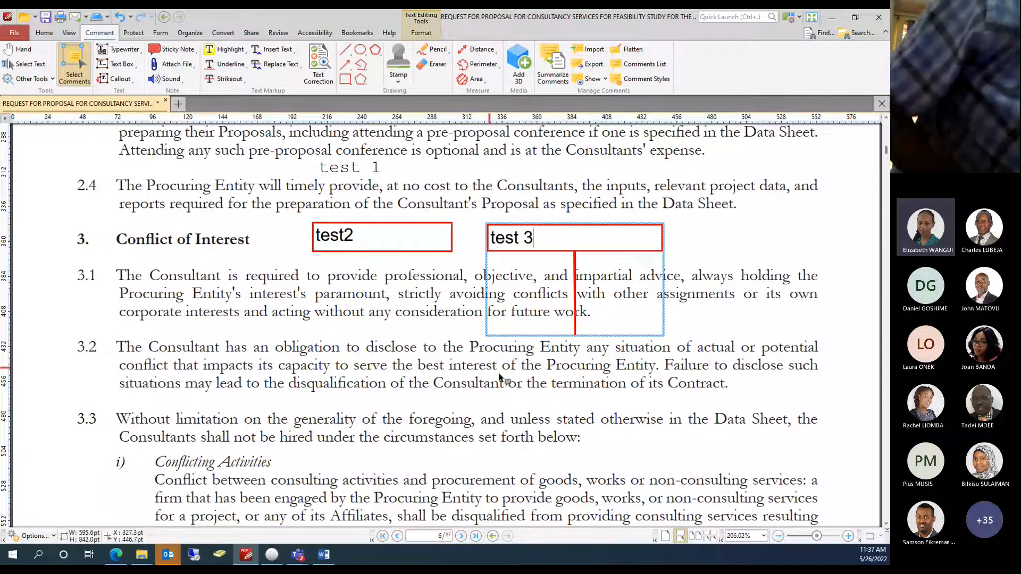
{"action": "left_click", "coordinate": [721, 234]}
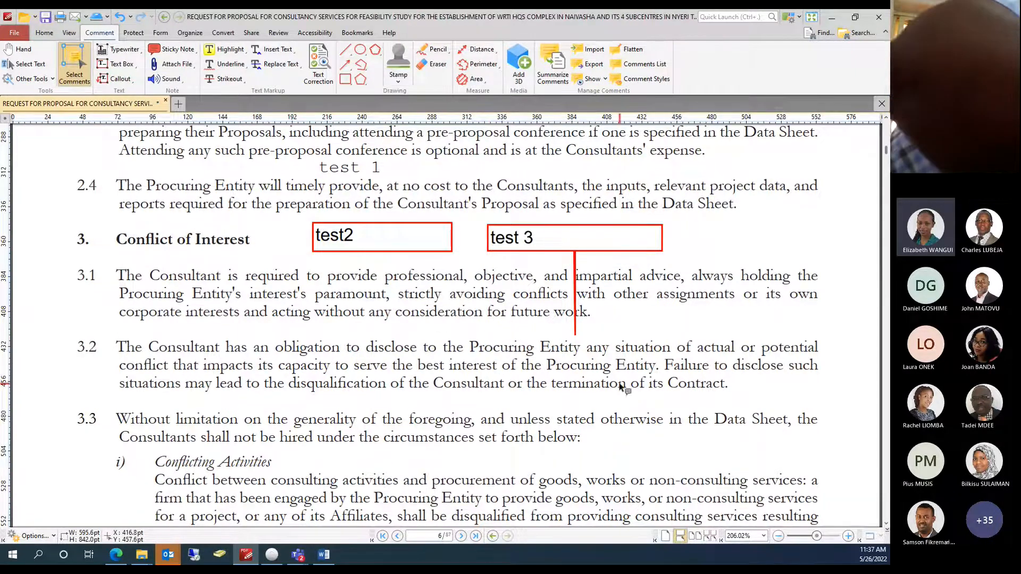
Place a sticky note between paragraphs 3.1 and 3.2 with the text "test".
{"action": "left_click", "coordinate": [178, 50]}
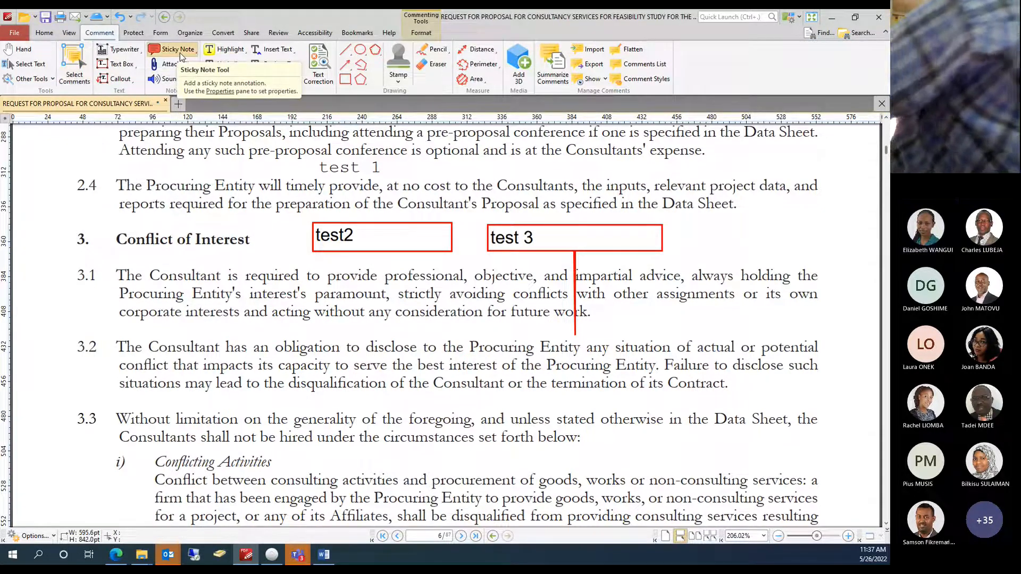
{"action": "left_click", "coordinate": [373, 331]}
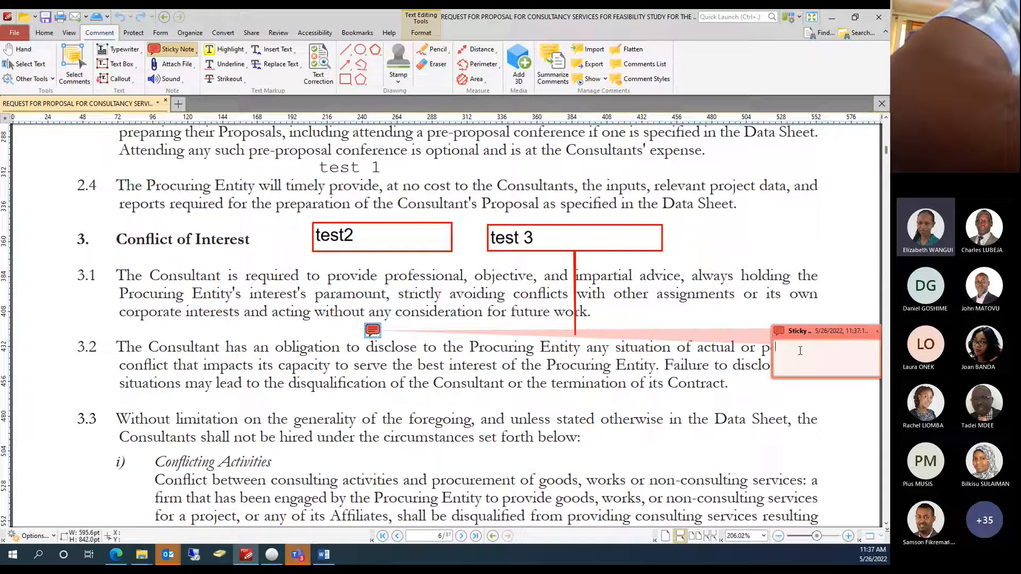
{"action": "type", "text": "test"}
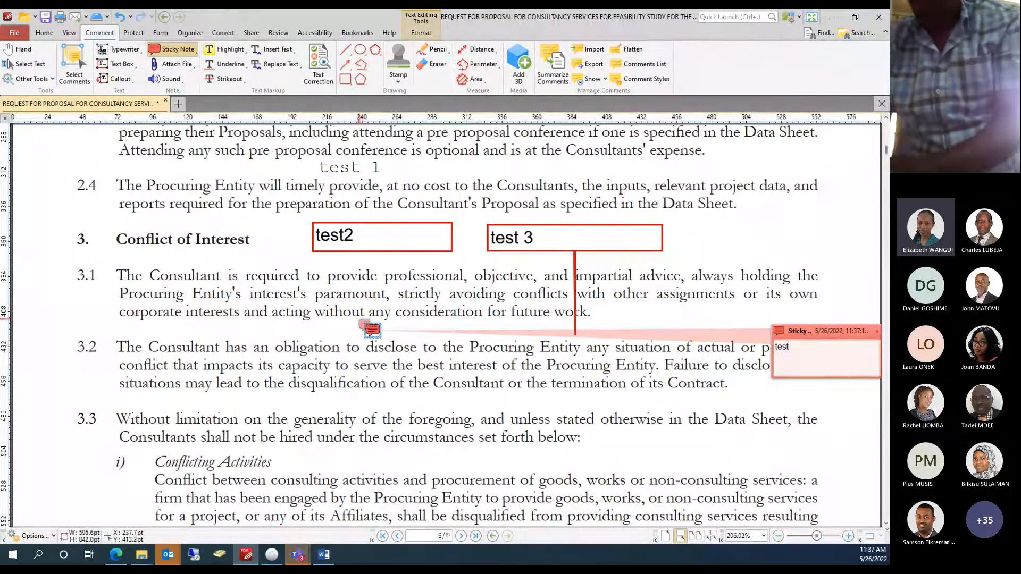
Add the reply "test 1" to the sticky note above paragraph 3.2.
{"action": "right_click", "coordinate": [373, 330]}
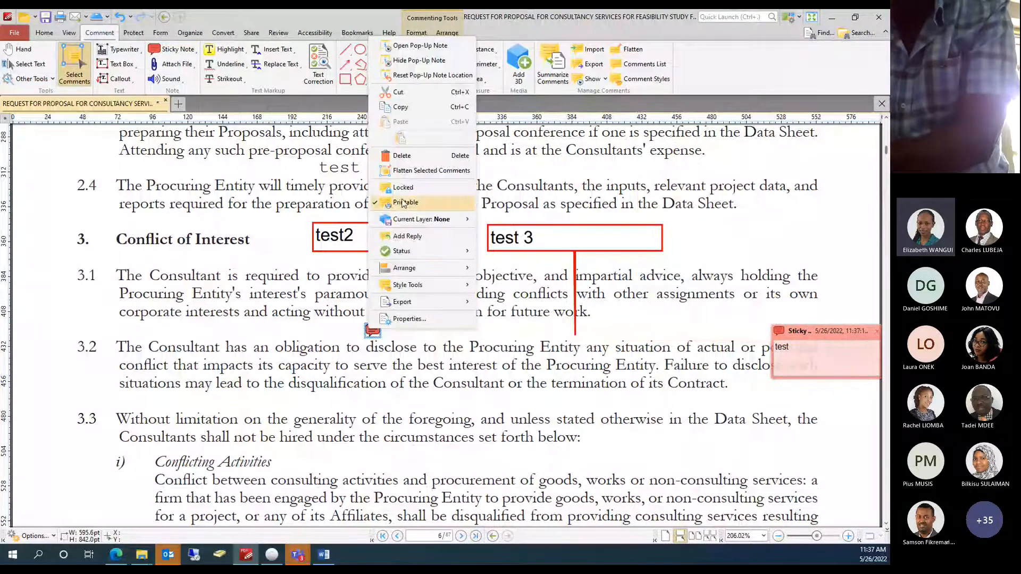
{"action": "left_click", "coordinate": [405, 236]}
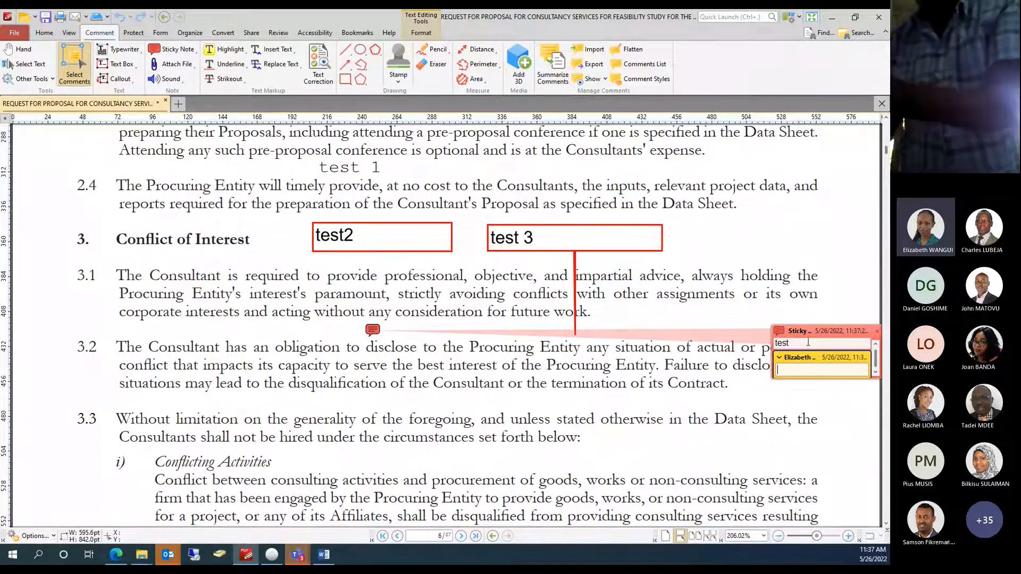
{"action": "type", "text": "test 1"}
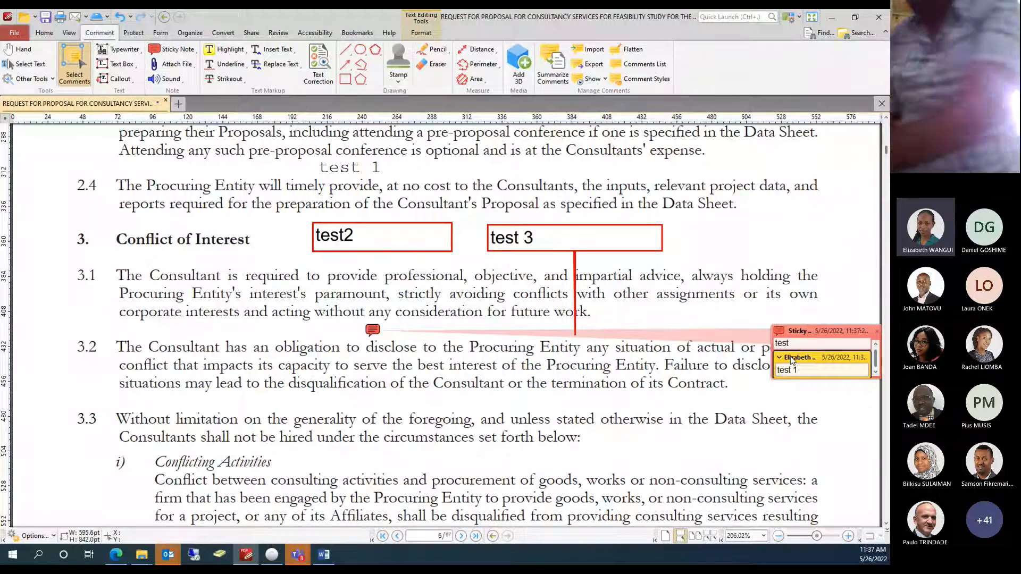
{"action": "left_click", "coordinate": [700, 407]}
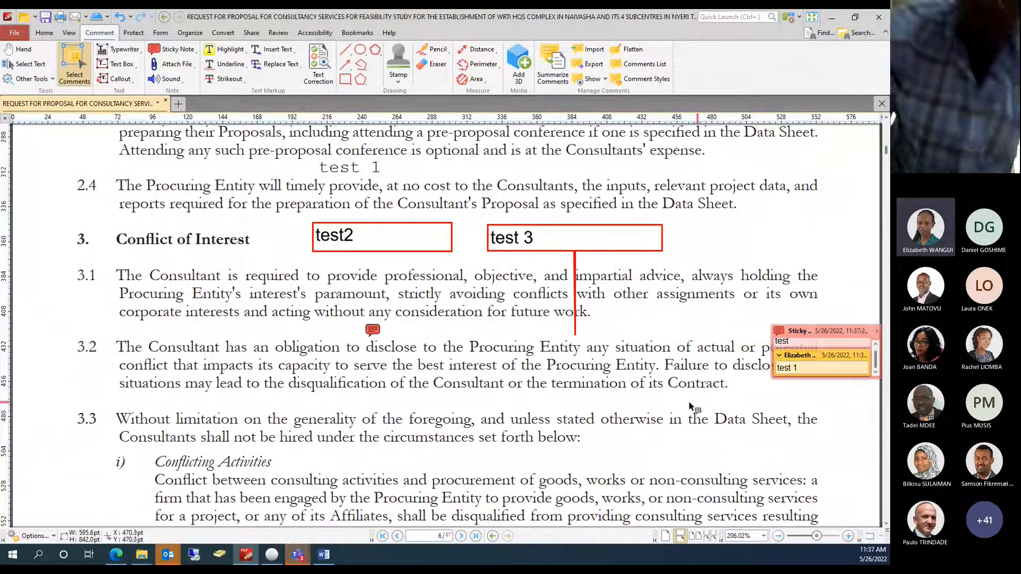
Attach the file Admission Letter.docx from the Desktop as a comment right after the "Conflict of Interest" heading.
{"action": "left_click", "coordinate": [177, 64]}
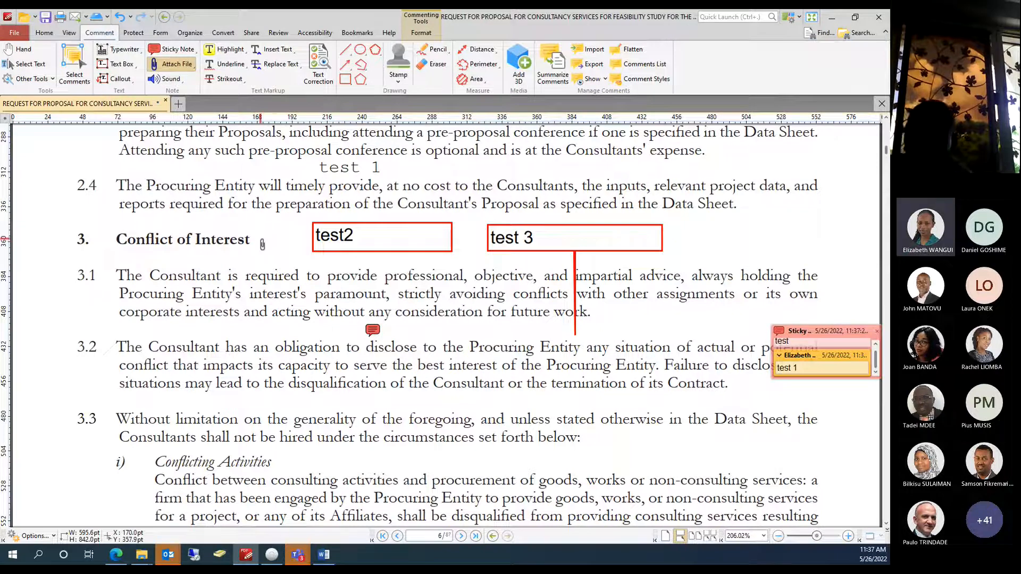
{"action": "left_click", "coordinate": [263, 243]}
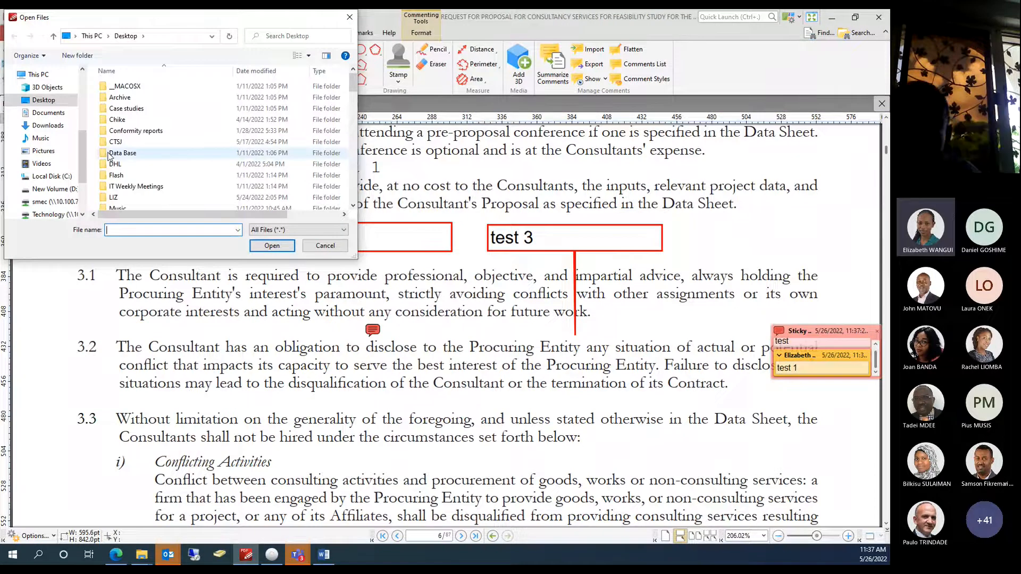
{"action": "scroll", "coordinate": [109, 155], "scroll_direction": "down", "scroll_amount": 8}
{"action": "left_click", "coordinate": [140, 204]}
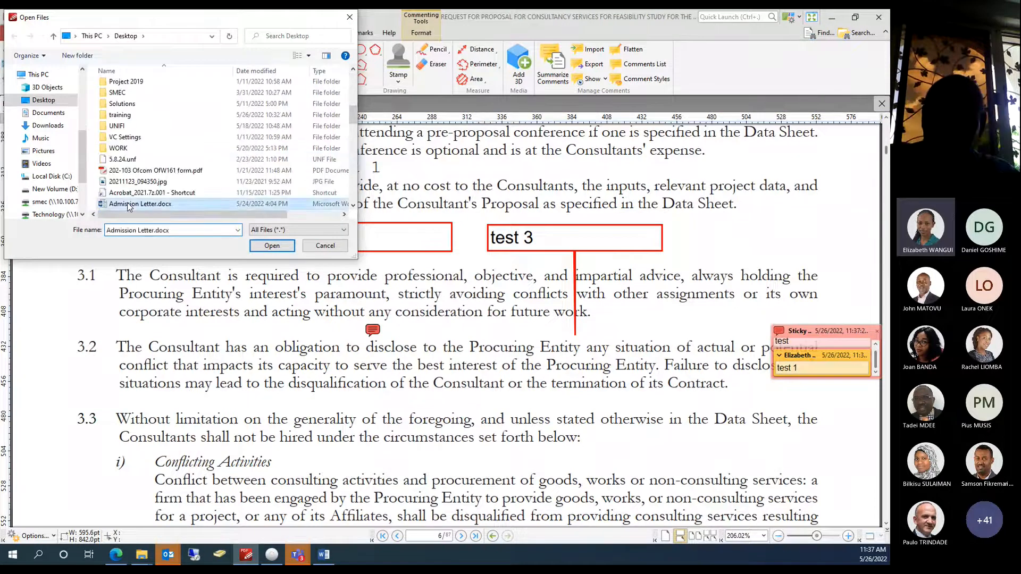
{"action": "left_click", "coordinate": [267, 248]}
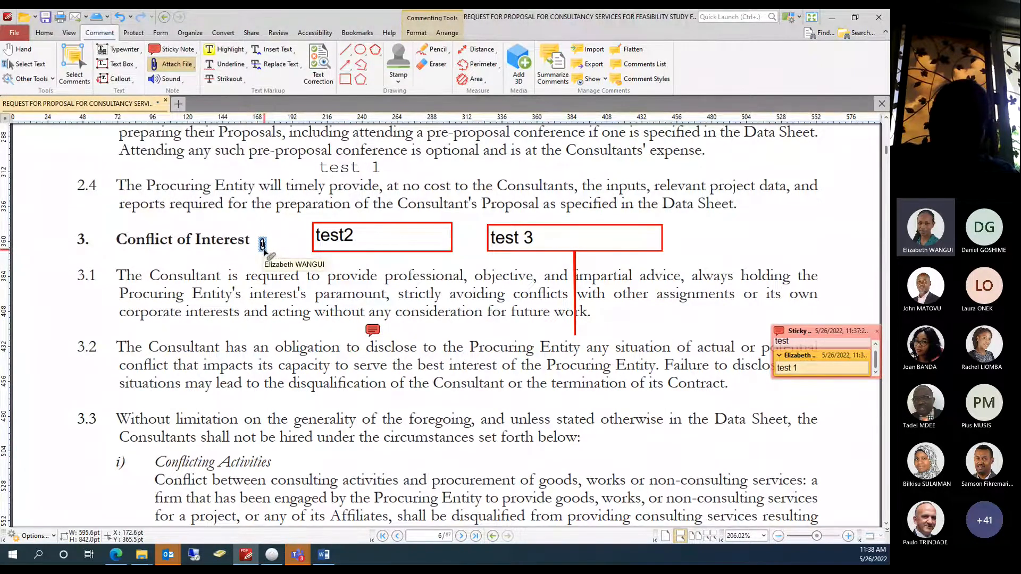
Start a sound comment and dismiss its sound dialog without choosing or recording a sound.
{"action": "left_click", "coordinate": [168, 80]}
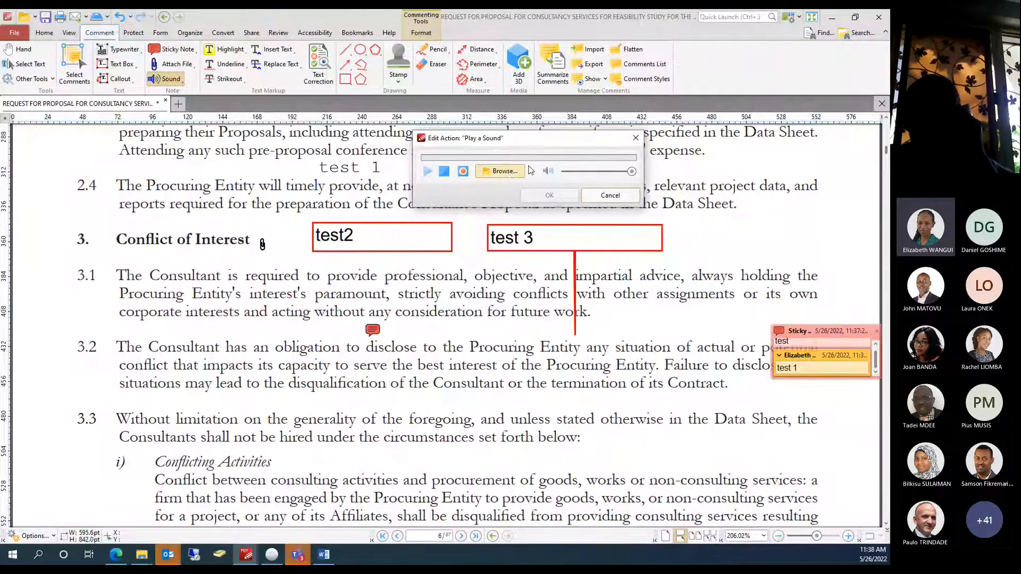
{"action": "left_click", "coordinate": [634, 139]}
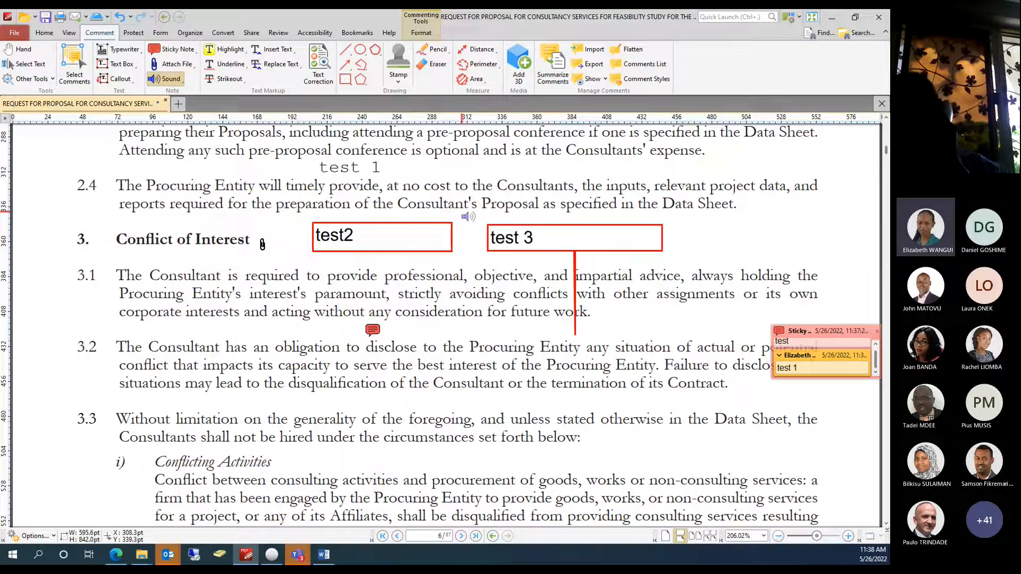
Highlight the text of paragraph 2.4 and underline the pre-proposal conference lines above it.
{"action": "left_click", "coordinate": [226, 49]}
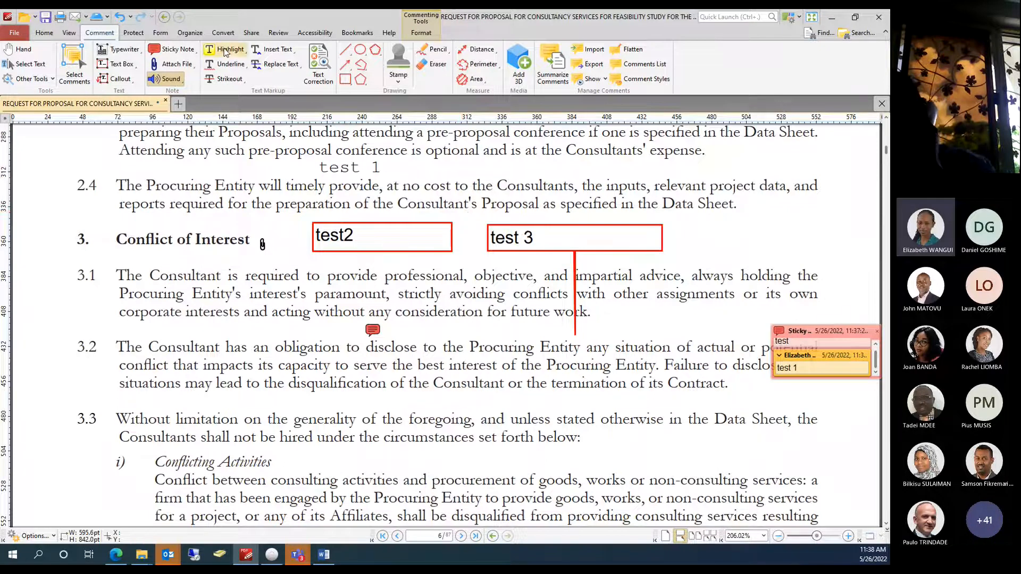
{"action": "left_click_drag", "start_coordinate": [116, 186], "coordinate": [741, 204]}
{"action": "left_click", "coordinate": [226, 65]}
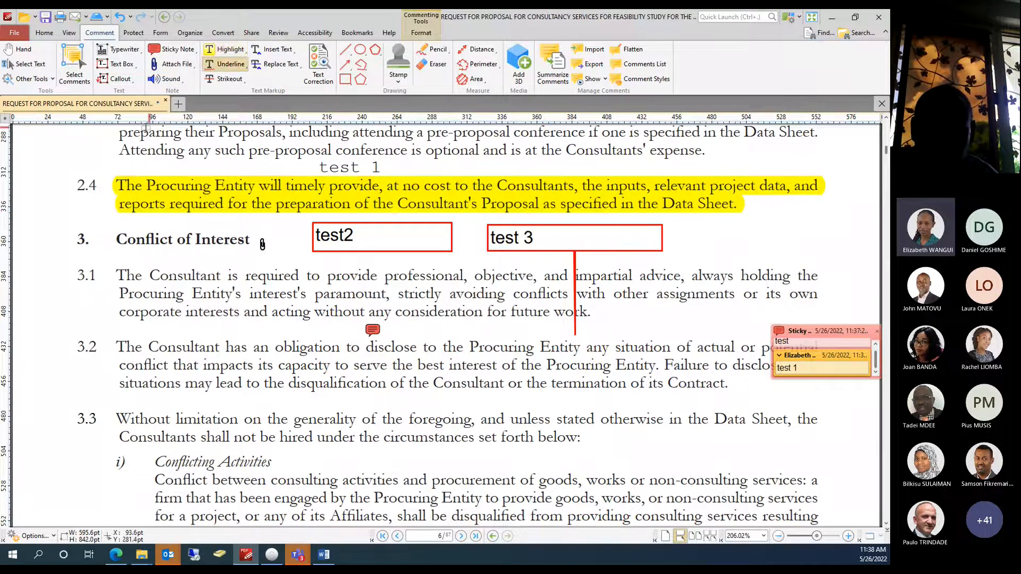
{"action": "left_click_drag", "start_coordinate": [147, 129], "coordinate": [702, 183]}
Strike out the whole text of paragraph 3.1.
{"action": "left_click", "coordinate": [225, 78]}
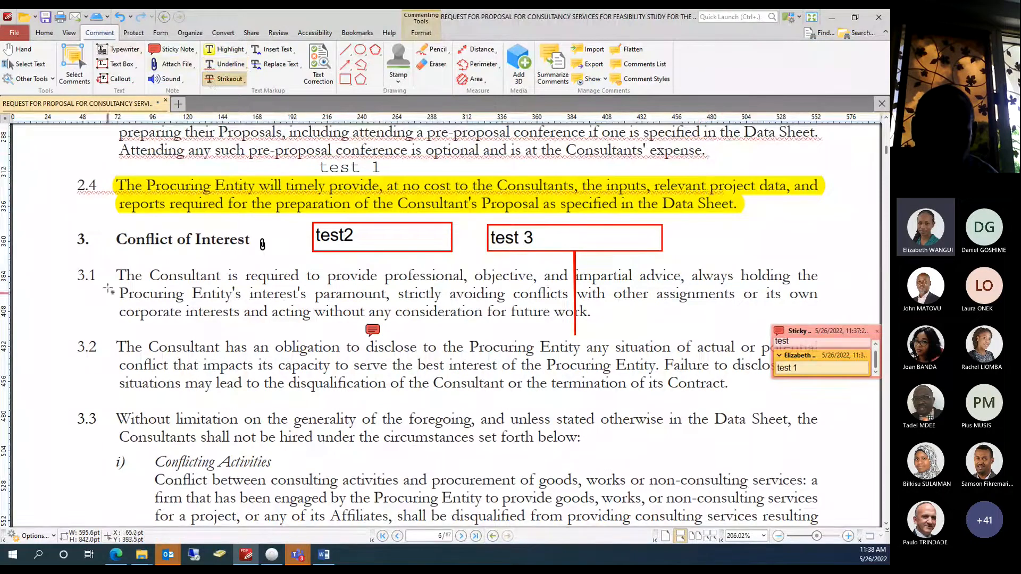
{"action": "left_click_drag", "start_coordinate": [117, 274], "coordinate": [591, 313]}
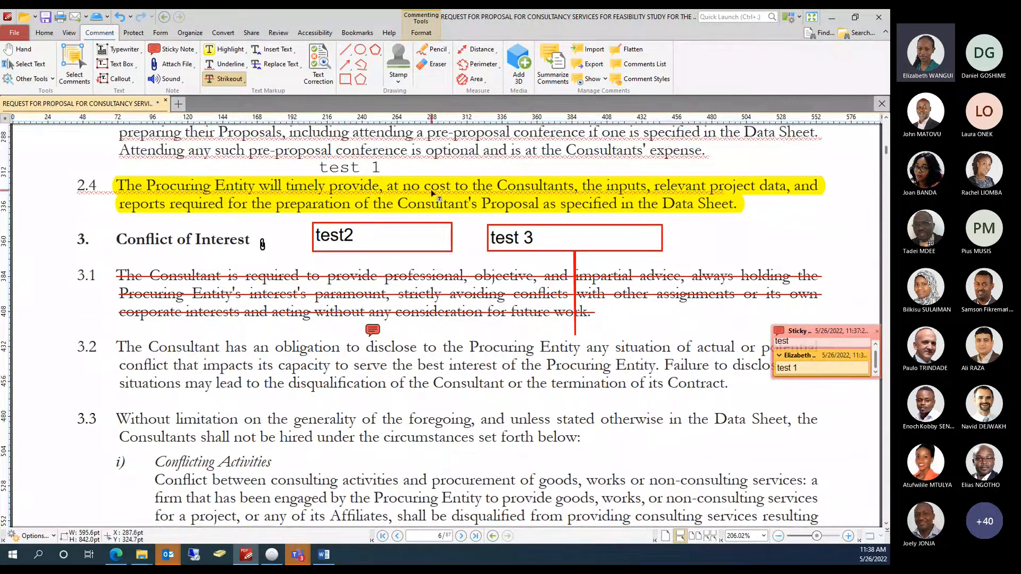
Place a standard Approved stamp over paragraphs 3.2 and 3.3.
{"action": "left_click", "coordinate": [398, 75]}
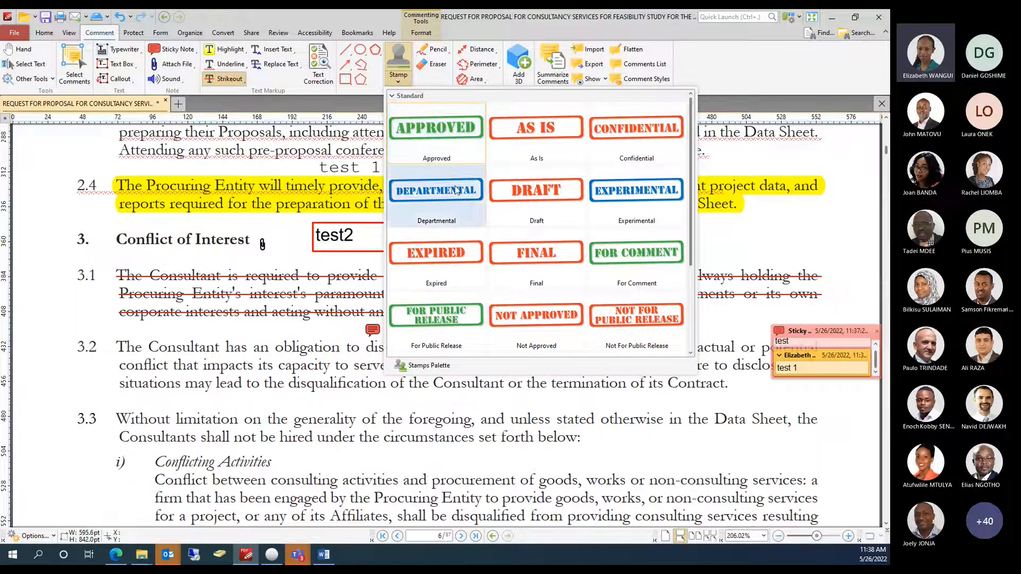
{"action": "left_click", "coordinate": [428, 142]}
{"action": "left_click", "coordinate": [540, 407]}
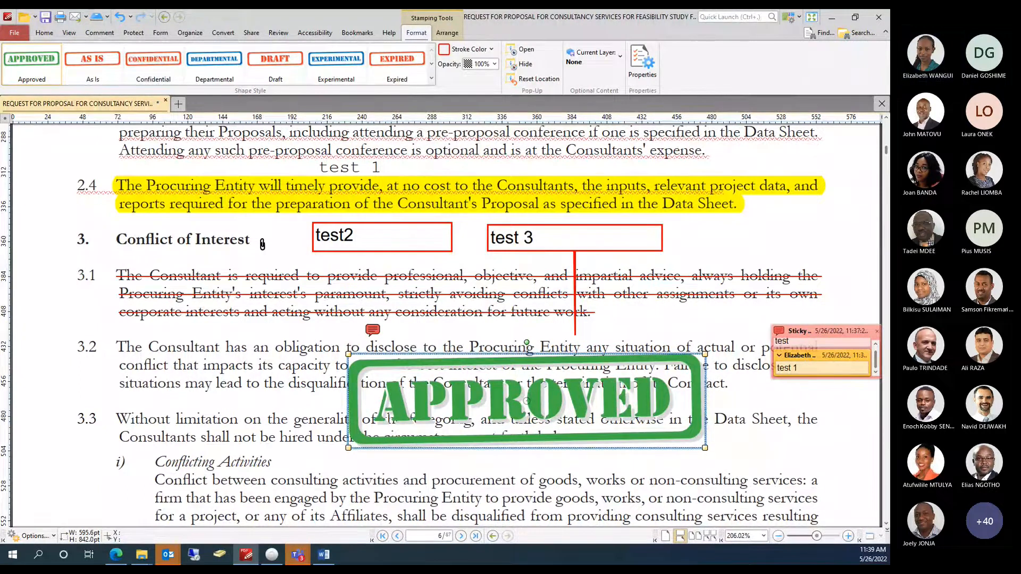
{"action": "left_click", "coordinate": [632, 393]}
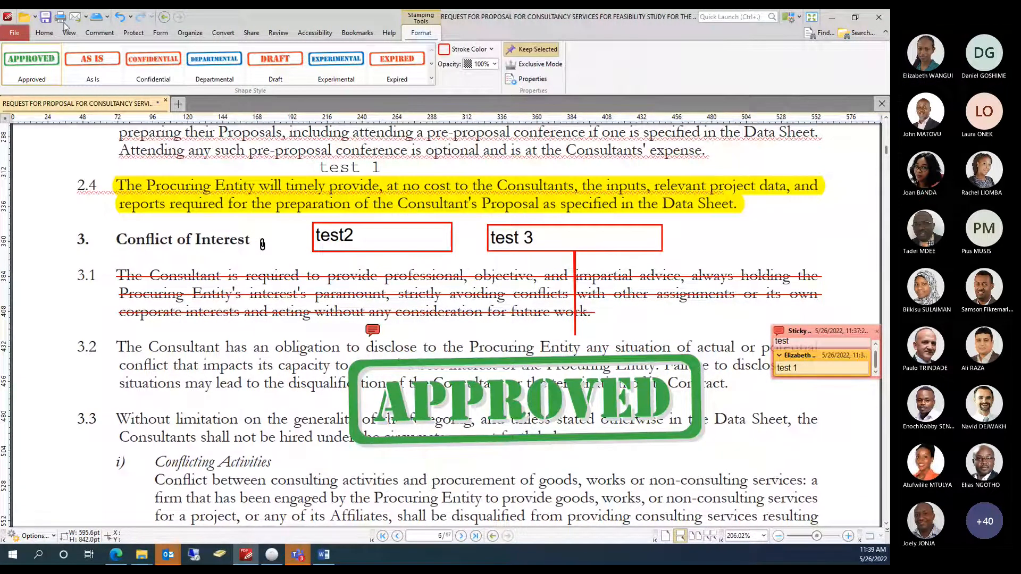
Select the Approved stamp and shrink it to roughly two thirds of its size.
{"action": "left_click", "coordinate": [100, 33]}
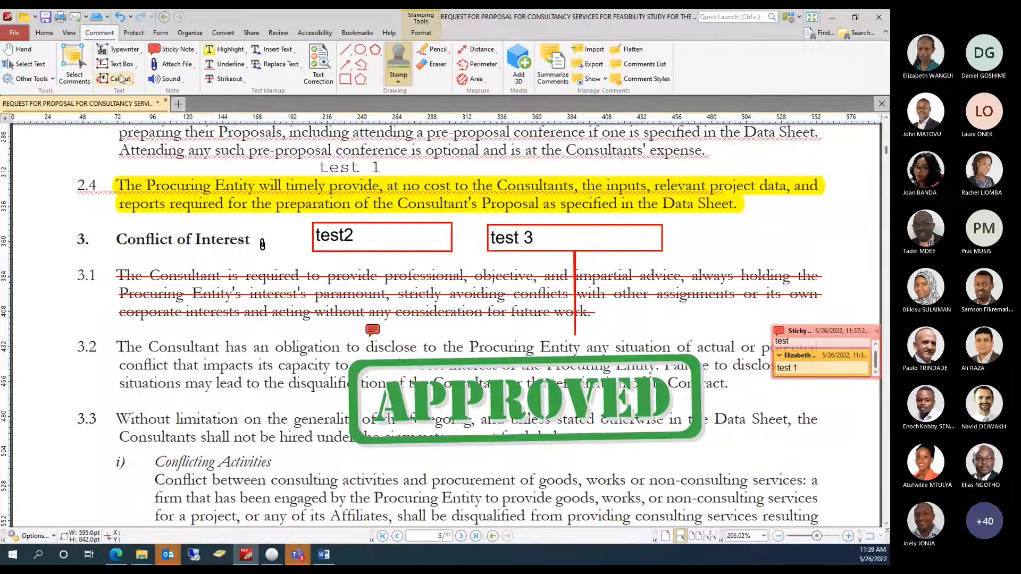
{"action": "left_click", "coordinate": [655, 380]}
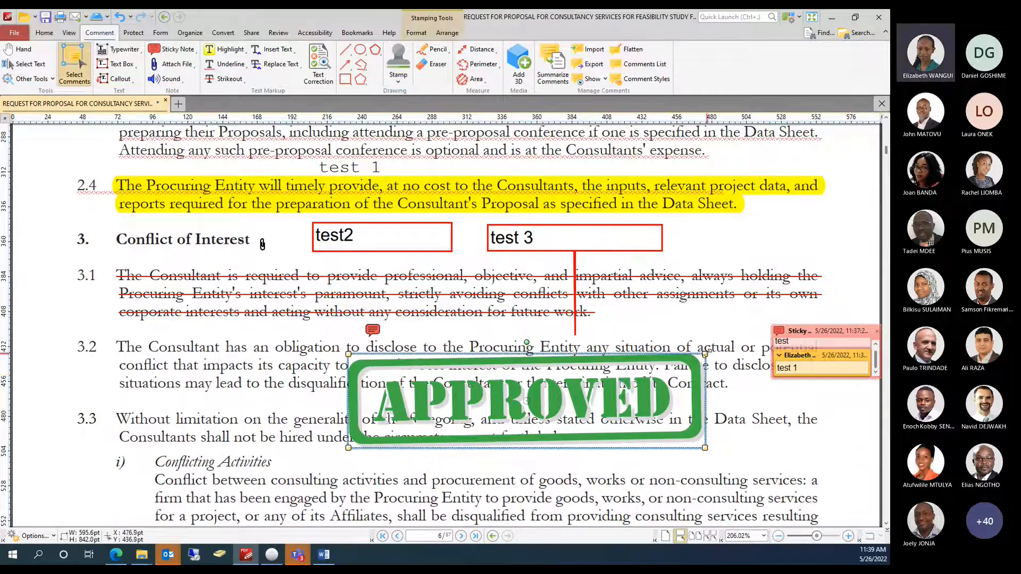
{"action": "left_click_drag", "start_coordinate": [705, 354], "coordinate": [600, 382]}
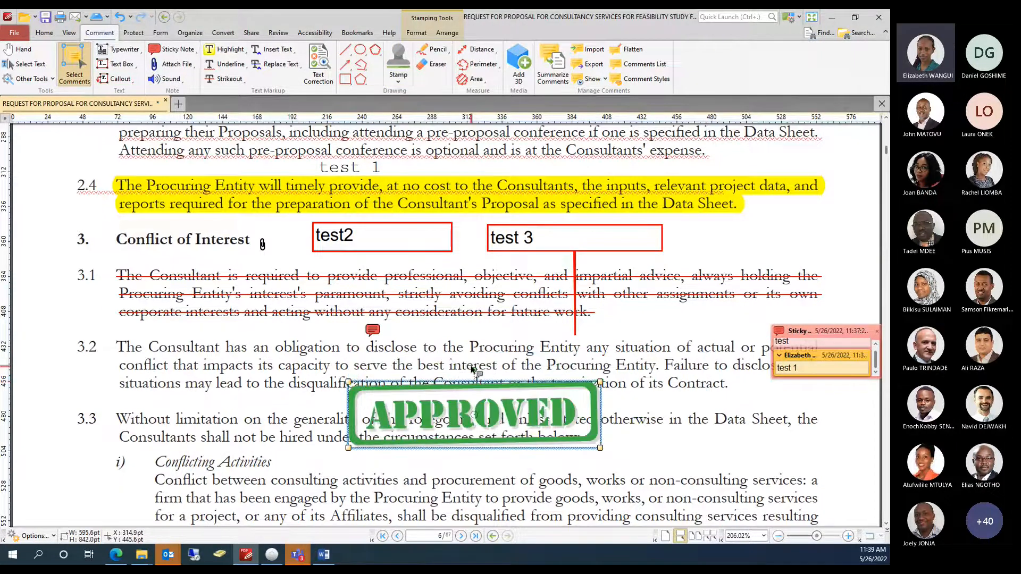
Tilt the Approved stamp clockwise and move it over the start of paragraph 3.2, overlapping the page's left margin.
{"action": "left_click", "coordinate": [460, 371]}
{"action": "left_click", "coordinate": [477, 383]}
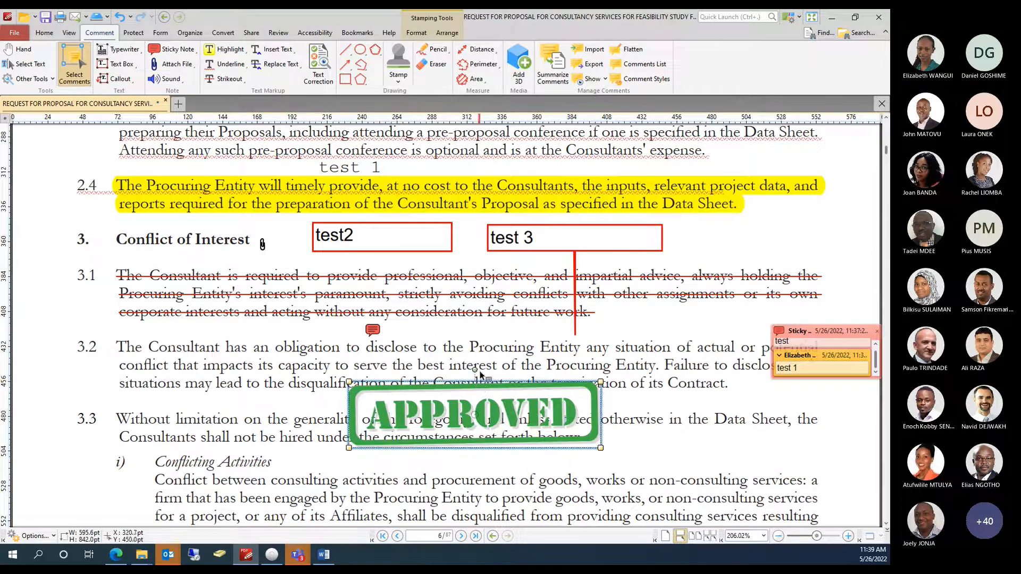
{"action": "left_click_drag", "start_coordinate": [478, 378], "coordinate": [486, 371]}
{"action": "left_click_drag", "start_coordinate": [444, 418], "coordinate": [136, 371]}
{"action": "left_click", "coordinate": [470, 452]}
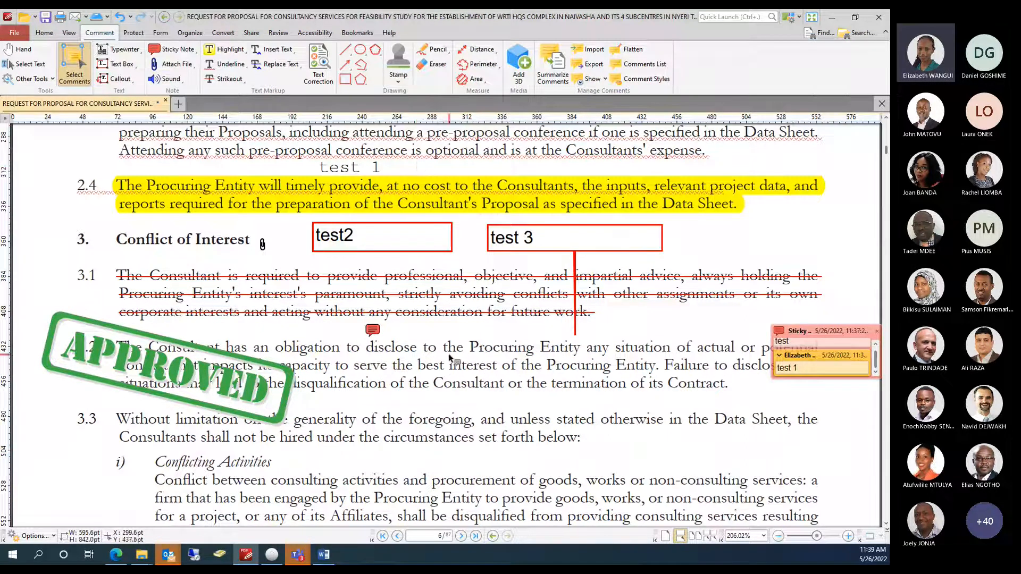
Add a horizontal distance measurement about 487 ft long across the page width at paragraph 3.3.
{"action": "scroll", "coordinate": [449, 353], "scroll_direction": "down", "scroll_amount": 1}
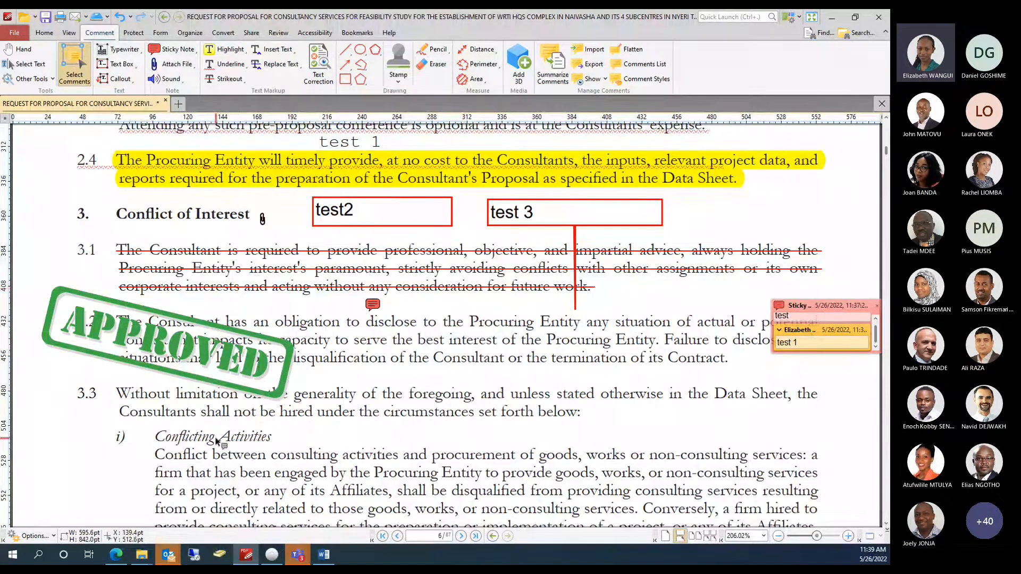
{"action": "scroll", "coordinate": [216, 442], "scroll_direction": "down", "scroll_amount": 1}
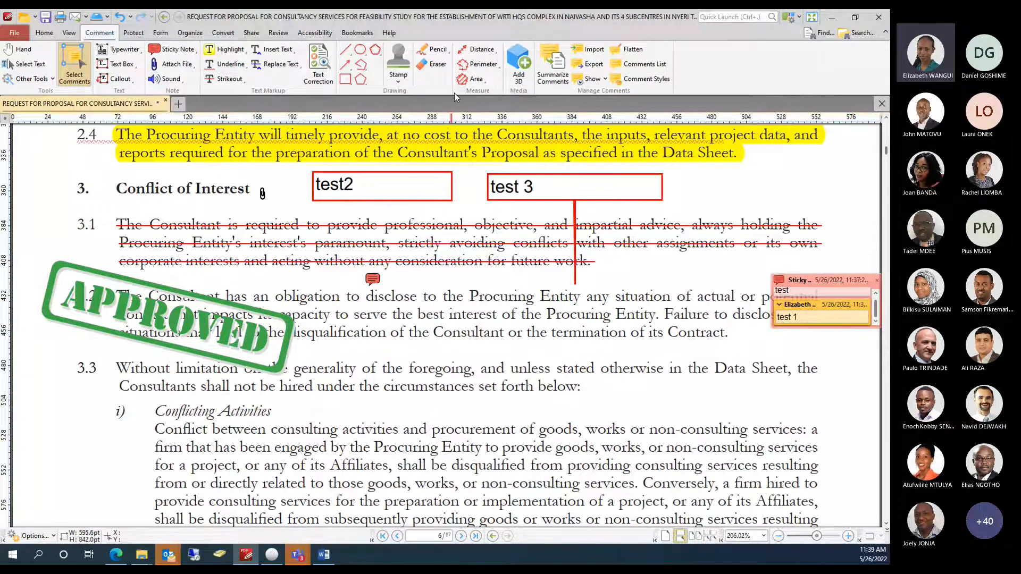
{"action": "left_click", "coordinate": [478, 49]}
{"action": "left_click", "coordinate": [129, 402]}
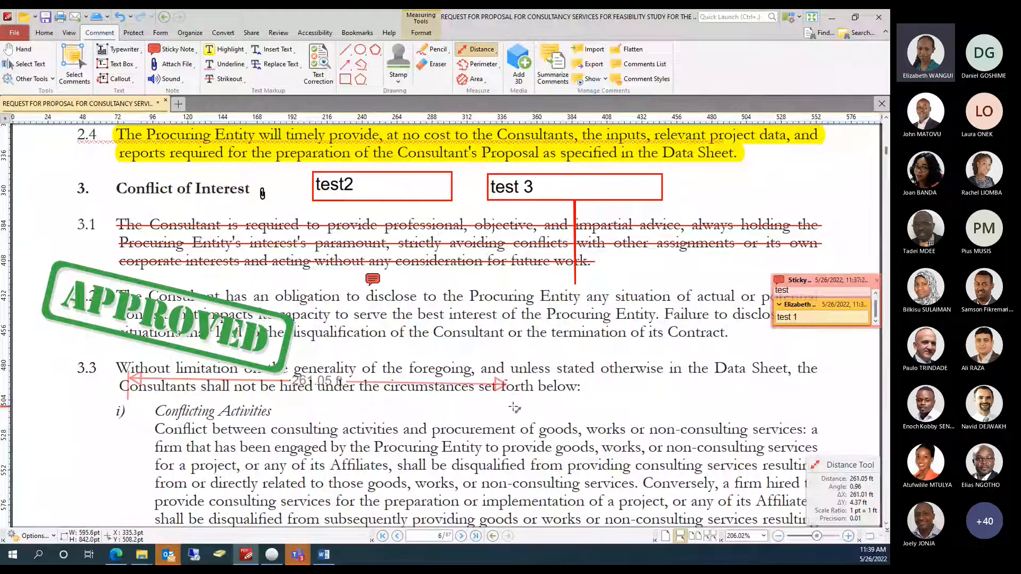
{"action": "left_click", "coordinate": [839, 406]}
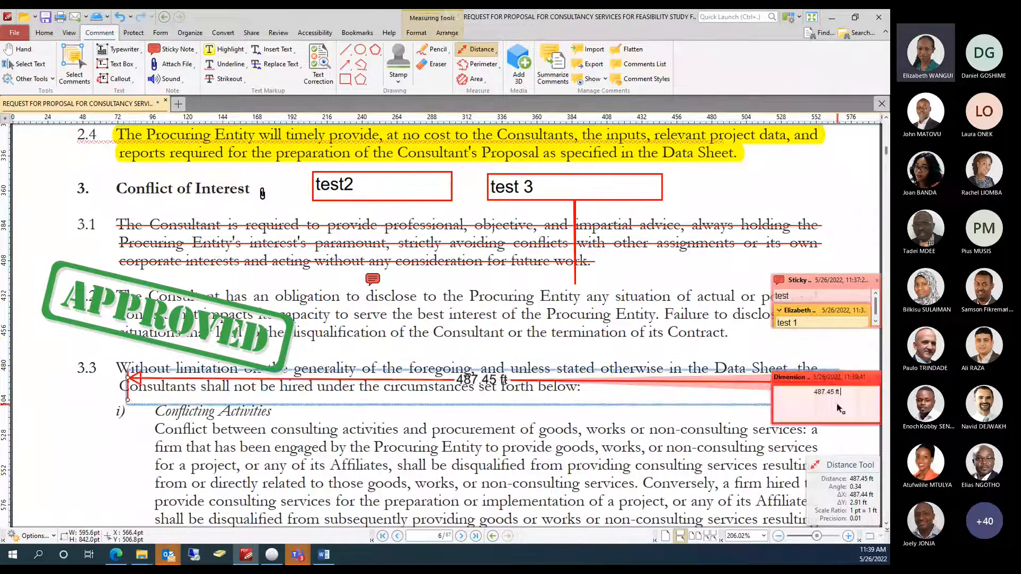
{"action": "left_click", "coordinate": [839, 409]}
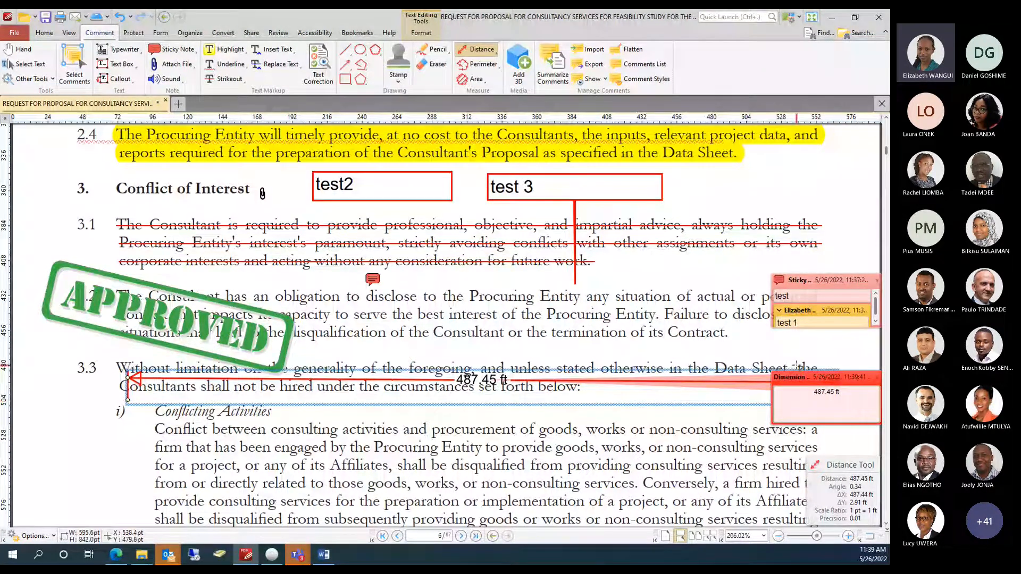
{"action": "left_click", "coordinate": [472, 79]}
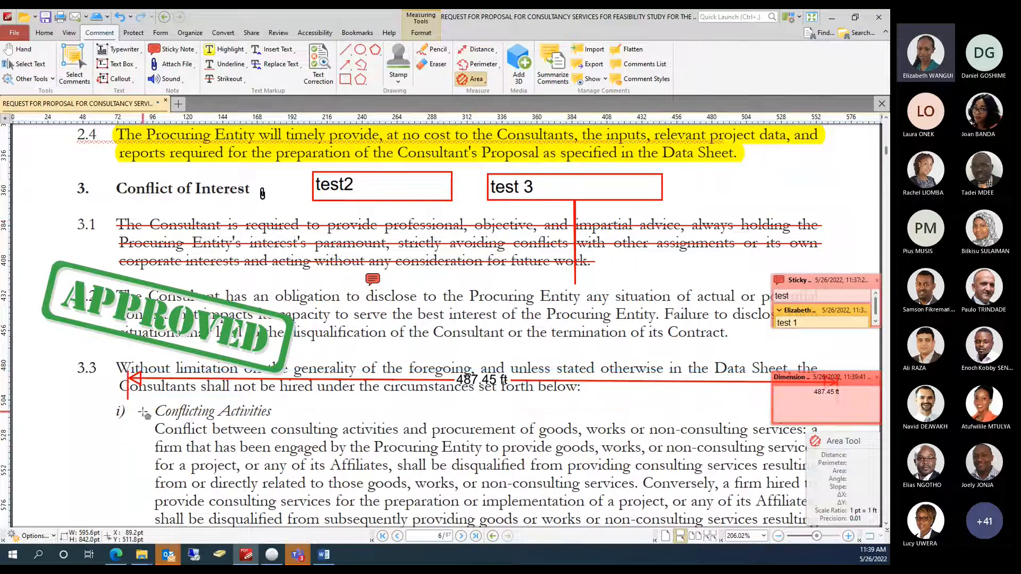
{"action": "left_click", "coordinate": [143, 412]}
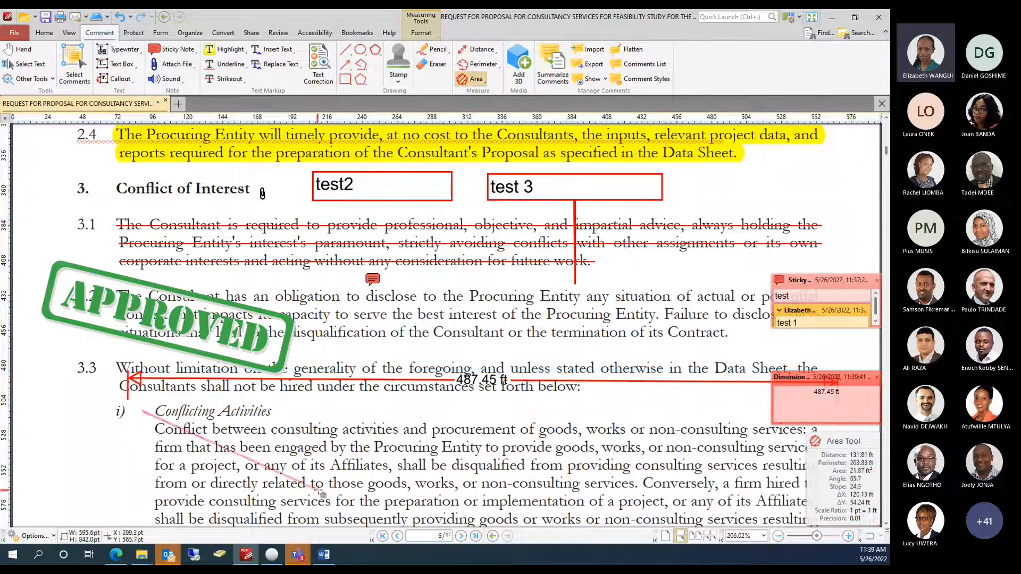
{"action": "double_click", "coordinate": [654, 404]}
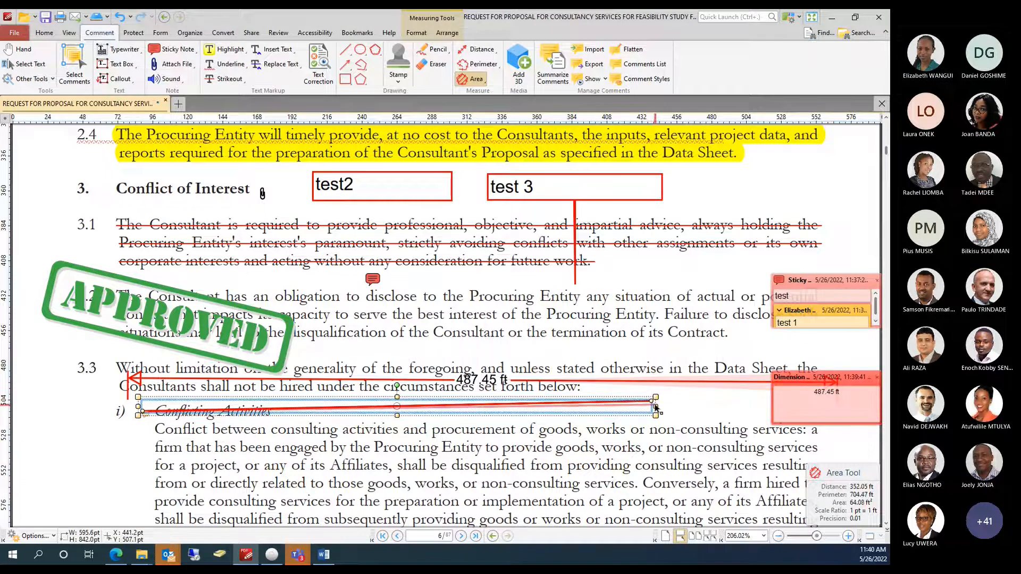
{"action": "left_click_drag", "start_coordinate": [653, 403], "coordinate": [657, 407]}
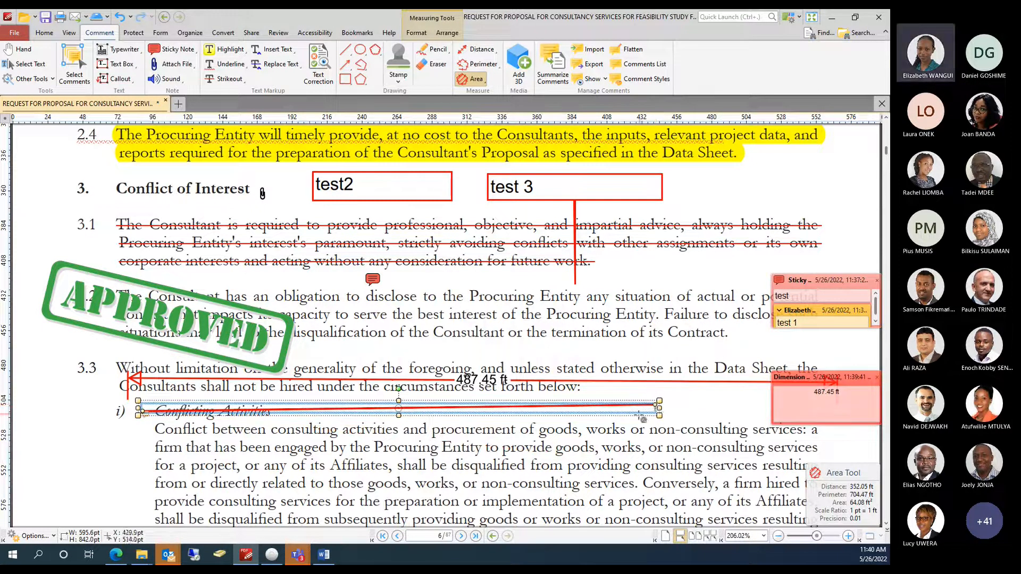
{"action": "key", "text": "Delete"}
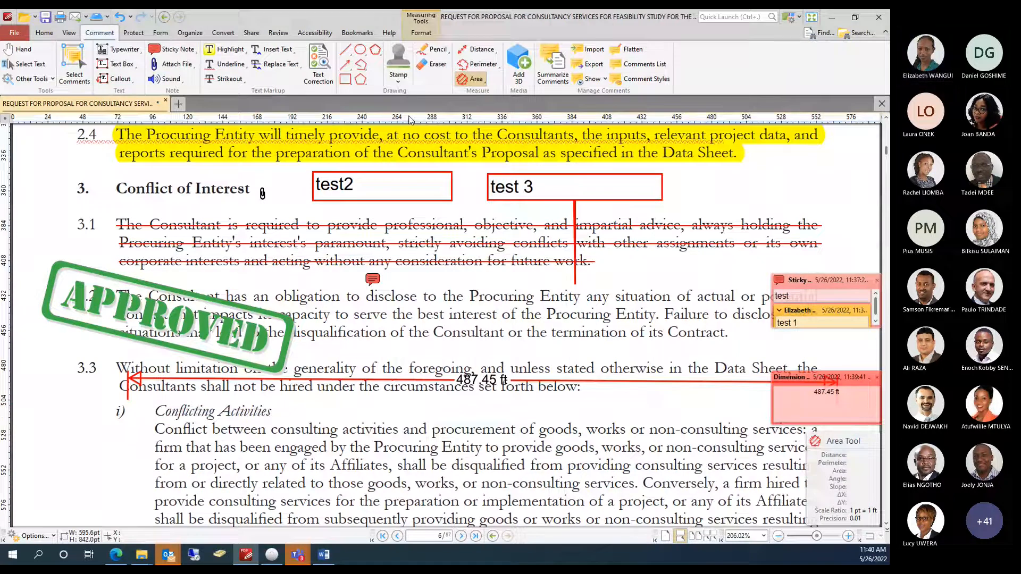
Add a four-sided area measurement of about 14,776 ft² around the Conflicting Activities heading and the first lines below it.
{"action": "left_click", "coordinate": [139, 407]}
{"action": "left_click", "coordinate": [615, 410]}
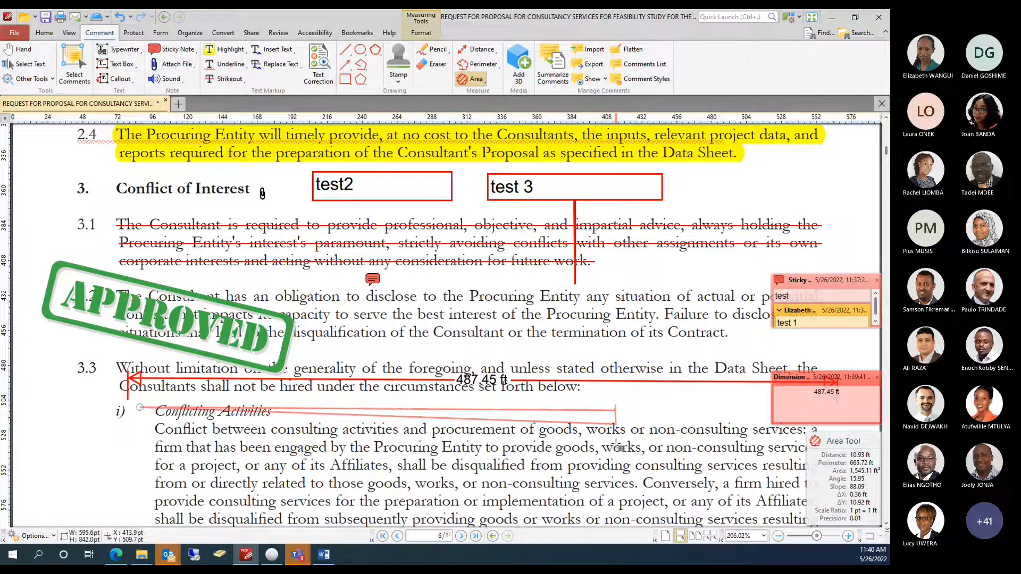
{"action": "left_click", "coordinate": [615, 488]}
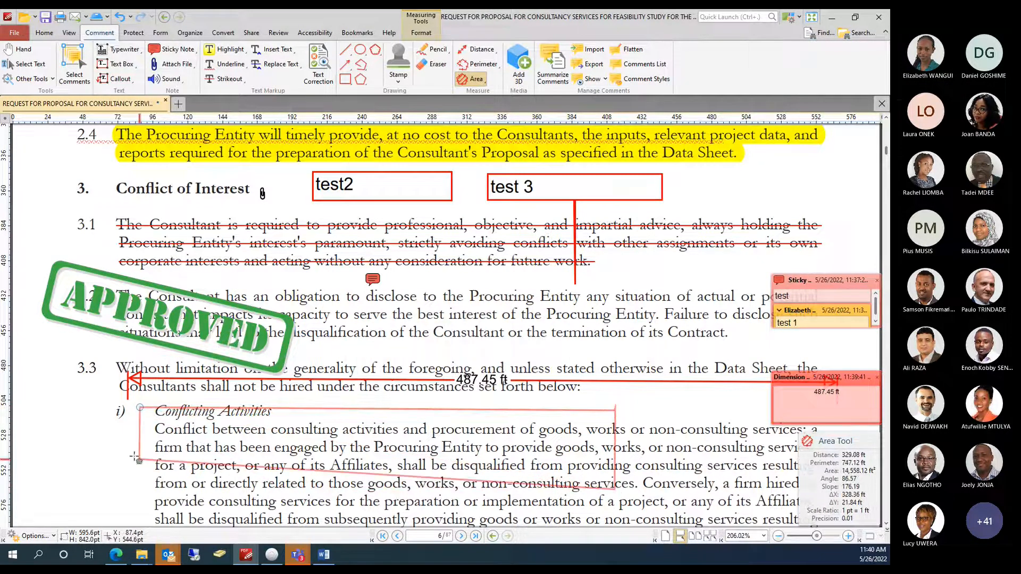
{"action": "left_click", "coordinate": [141, 461]}
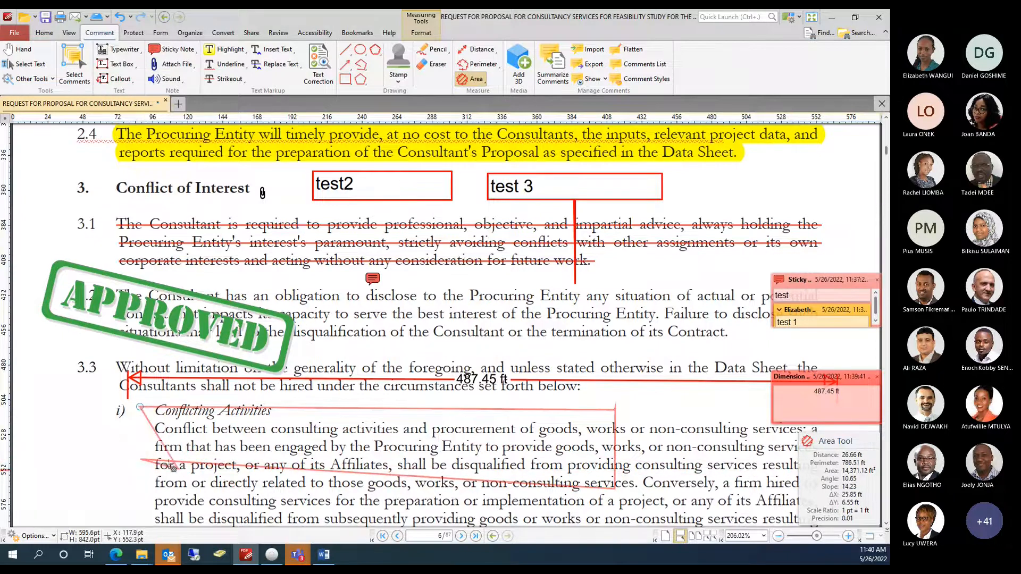
{"action": "double_click", "coordinate": [150, 455]}
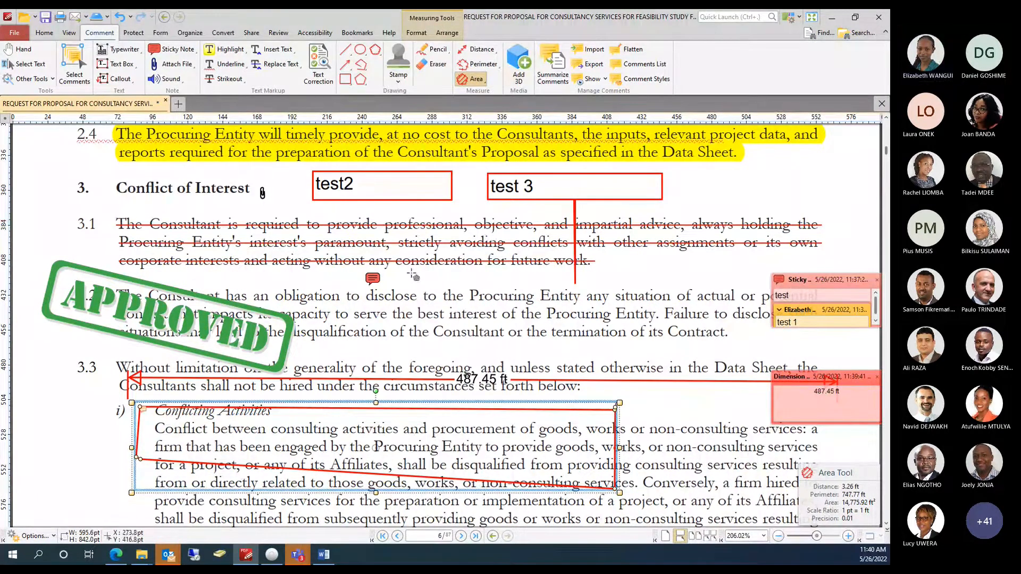
{"action": "scroll", "coordinate": [415, 282], "scroll_direction": "up", "scroll_amount": 2}
{"action": "scroll", "coordinate": [418, 290], "scroll_direction": "down", "scroll_amount": 1}
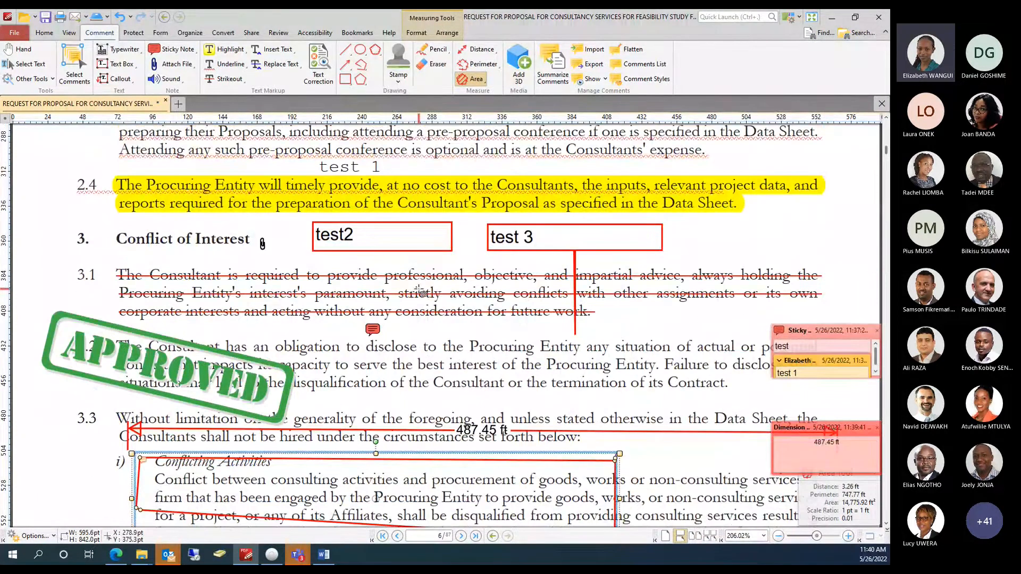
{"action": "scroll", "coordinate": [417, 285], "scroll_direction": "up", "scroll_amount": 3}
{"action": "scroll", "coordinate": [416, 284], "scroll_direction": "down", "scroll_amount": 2}
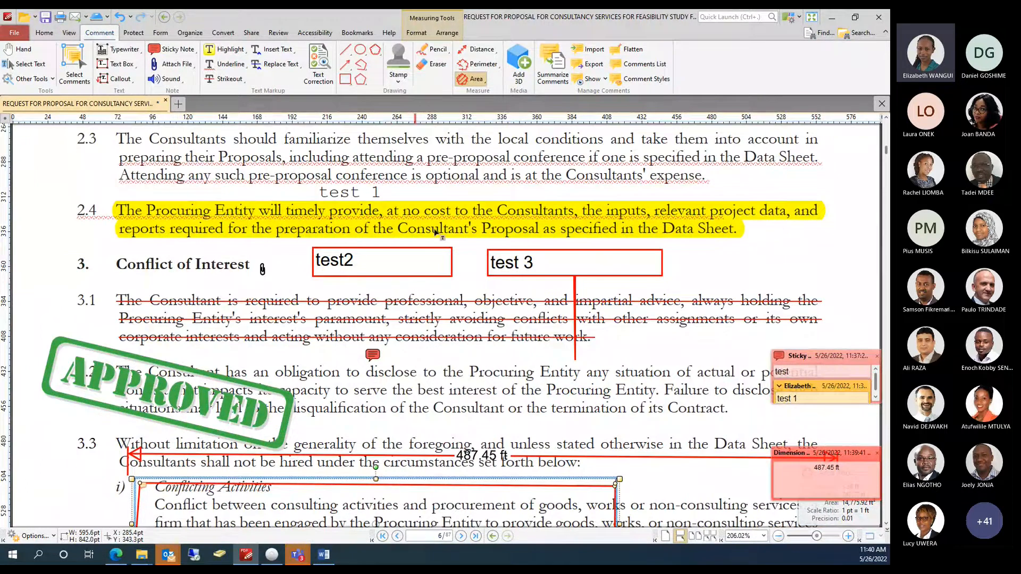
{"action": "scroll", "coordinate": [544, 328], "scroll_direction": "down", "scroll_amount": 3}
{"action": "scroll", "coordinate": [543, 327], "scroll_direction": "down", "scroll_amount": 7}
{"action": "scroll", "coordinate": [544, 325], "scroll_direction": "up", "scroll_amount": 8}
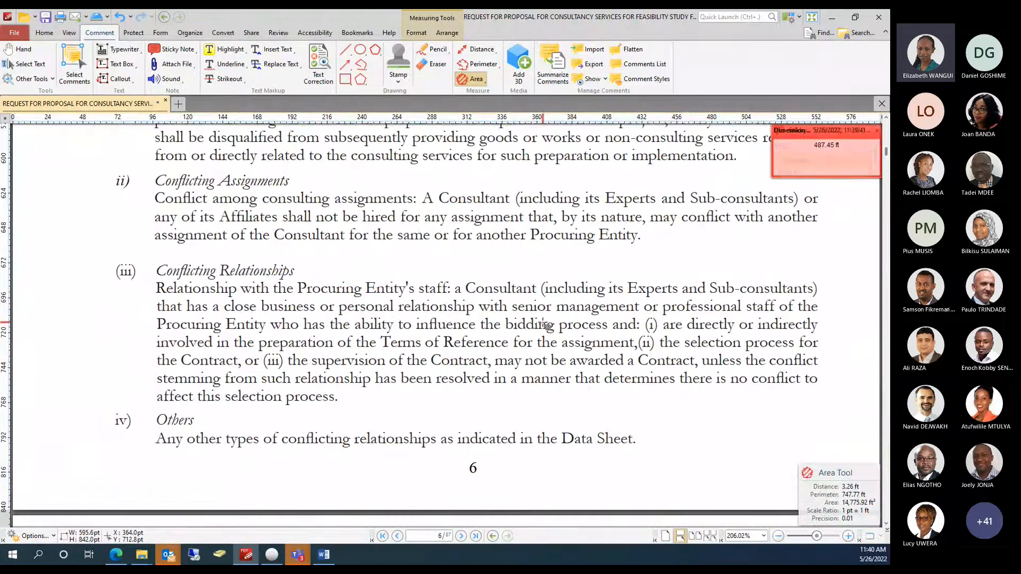
Summarize the comments of all pages into a new PDF document, grouped and sorted by page.
{"action": "left_click", "coordinate": [551, 84]}
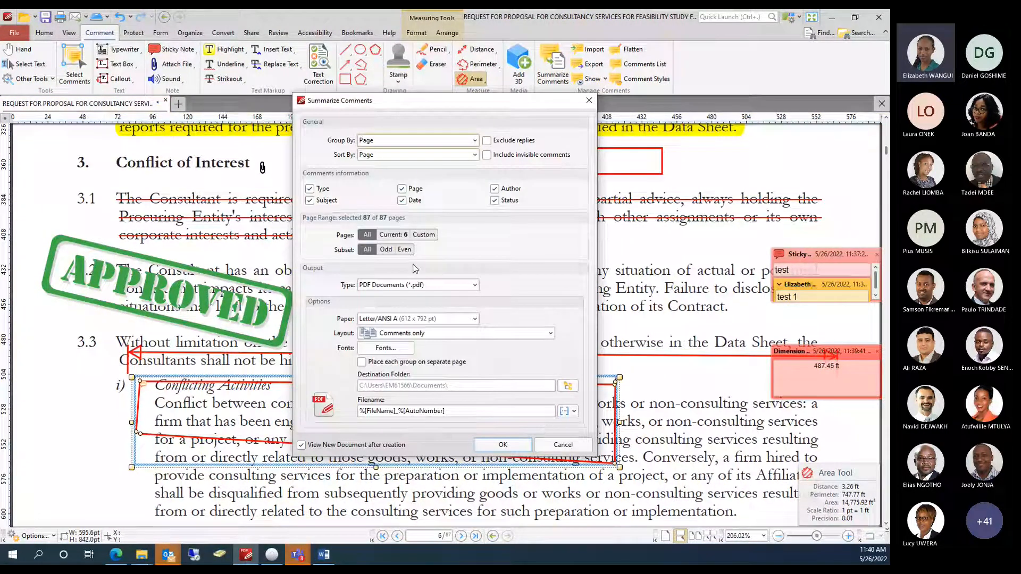
{"action": "left_click", "coordinate": [377, 141]}
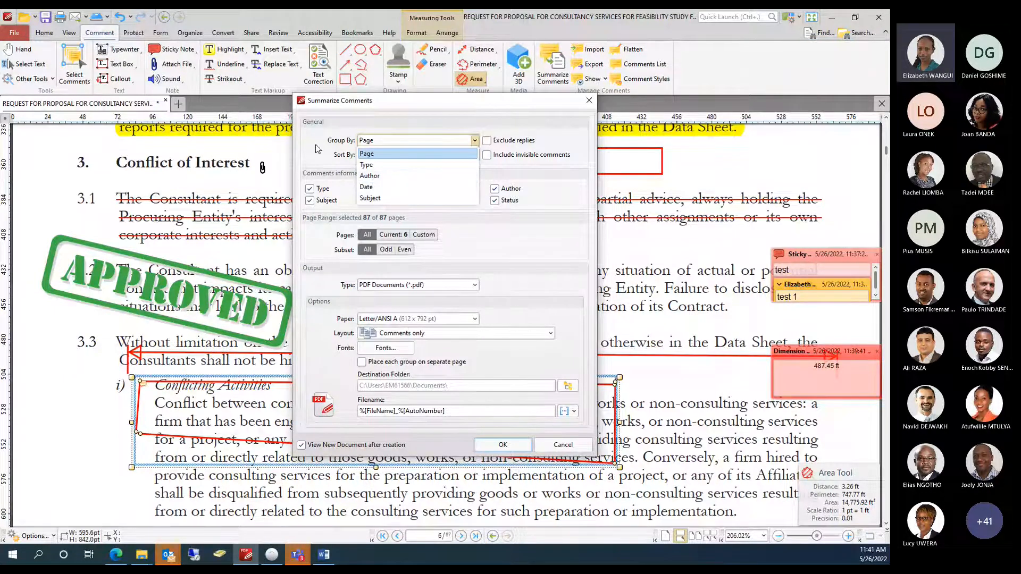
{"action": "left_click", "coordinate": [481, 158]}
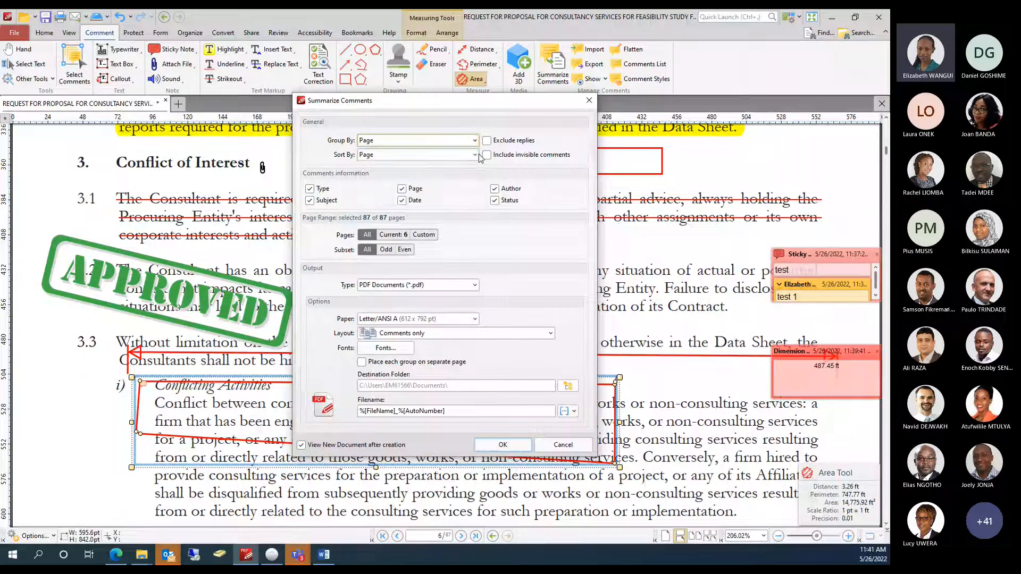
{"action": "left_click", "coordinate": [475, 155]}
{"action": "left_click", "coordinate": [393, 155]}
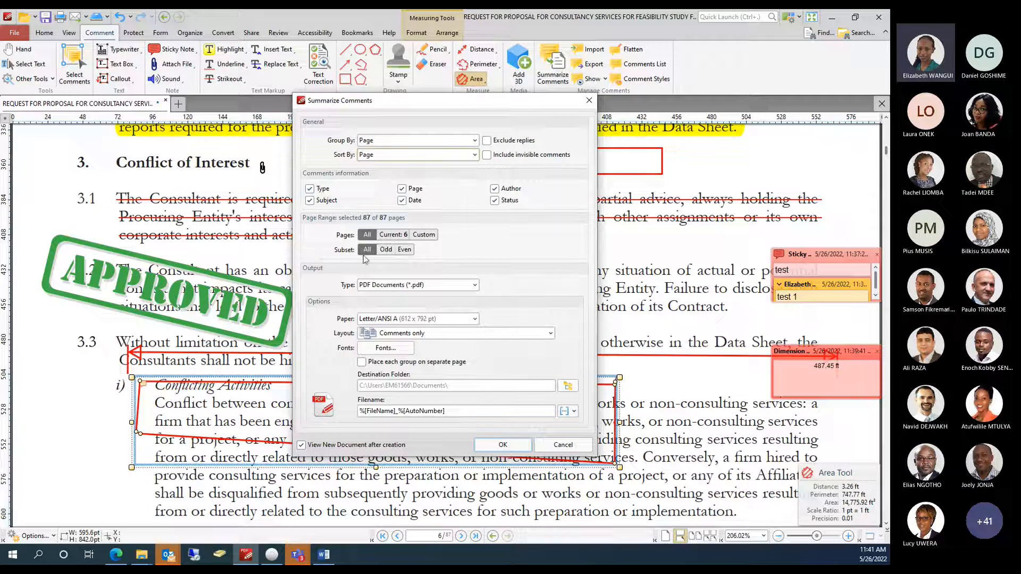
{"action": "left_click", "coordinate": [491, 451]}
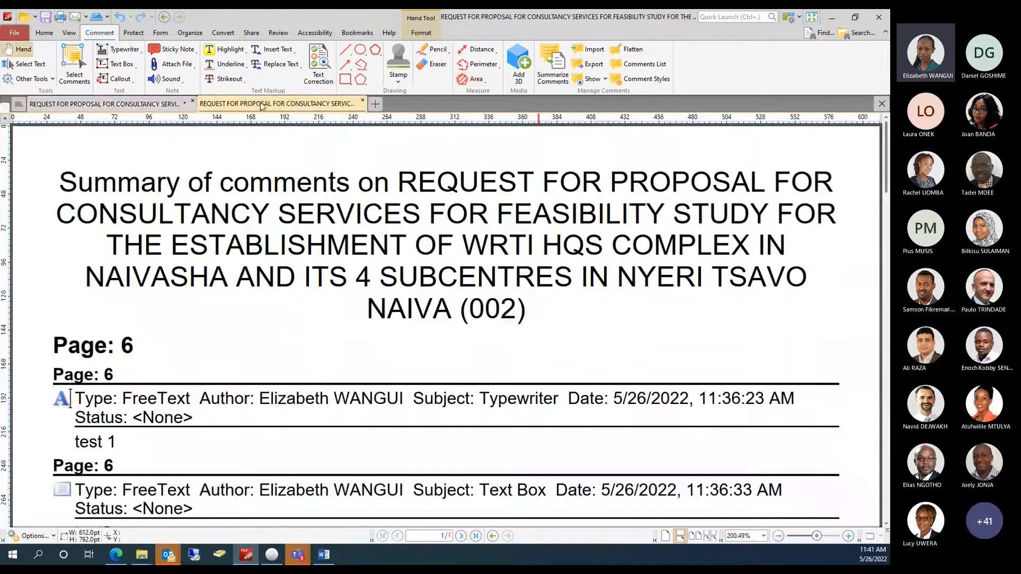
Review the comment entries listed in the generated summary document.
{"action": "scroll", "coordinate": [330, 240], "scroll_direction": "down", "scroll_amount": 3}
{"action": "scroll", "coordinate": [329, 240], "scroll_direction": "down", "scroll_amount": 4}
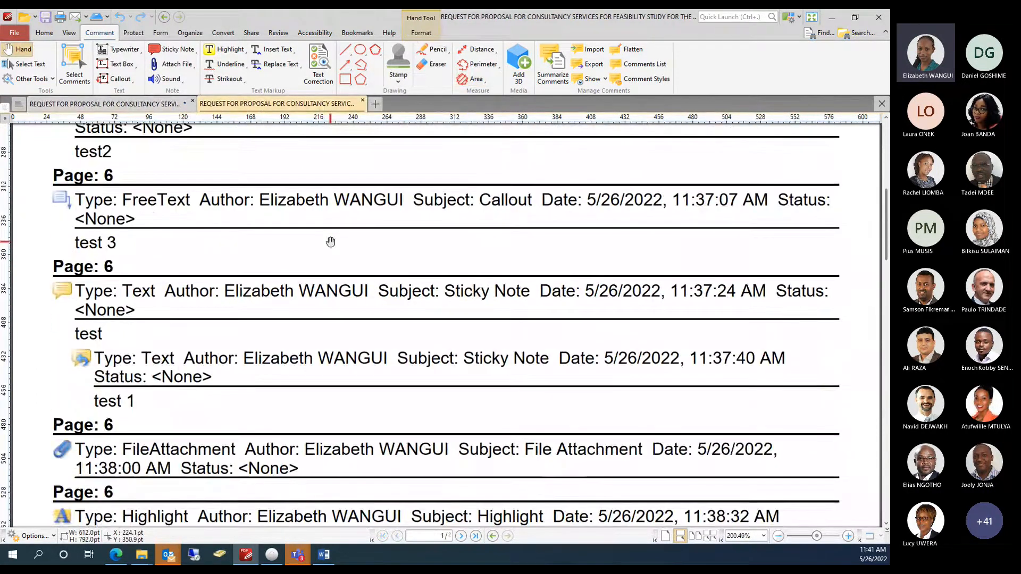
{"action": "scroll", "coordinate": [330, 242], "scroll_direction": "down", "scroll_amount": 8}
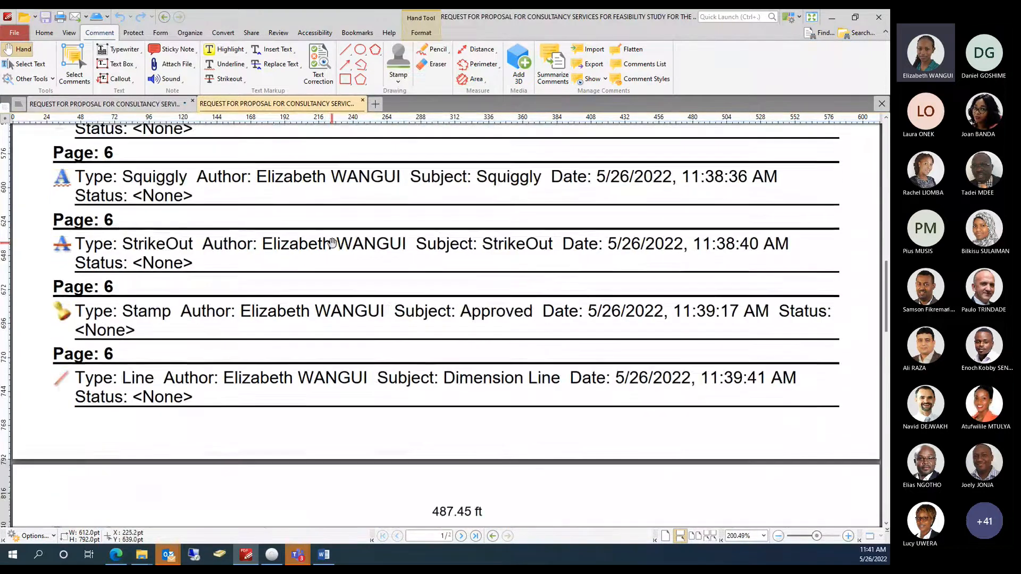
{"action": "scroll", "coordinate": [333, 243], "scroll_direction": "up", "scroll_amount": 11}
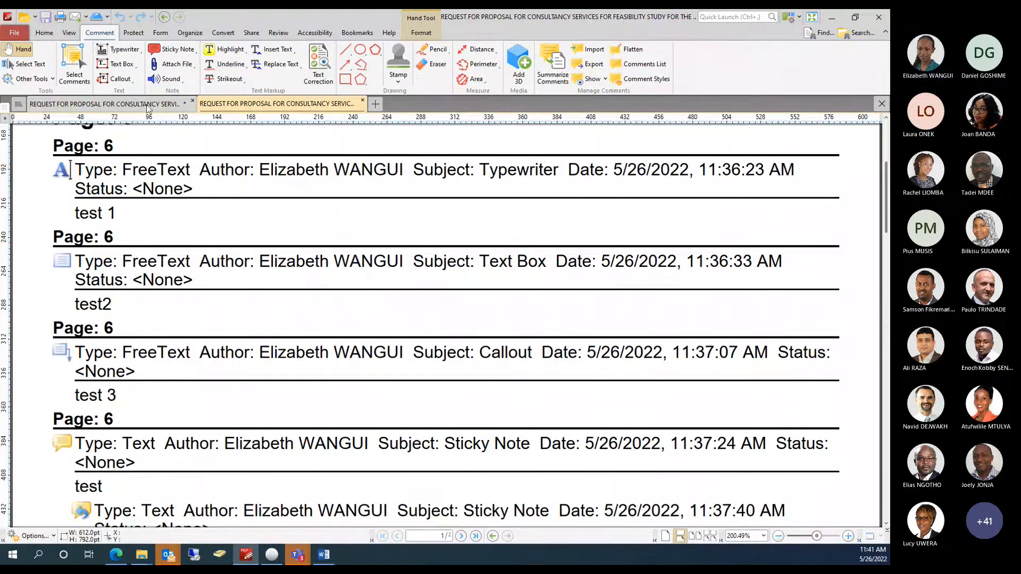
Return to the request-for-proposal document and browse the desktop folders for a comment data file to import.
{"action": "left_click", "coordinate": [104, 103]}
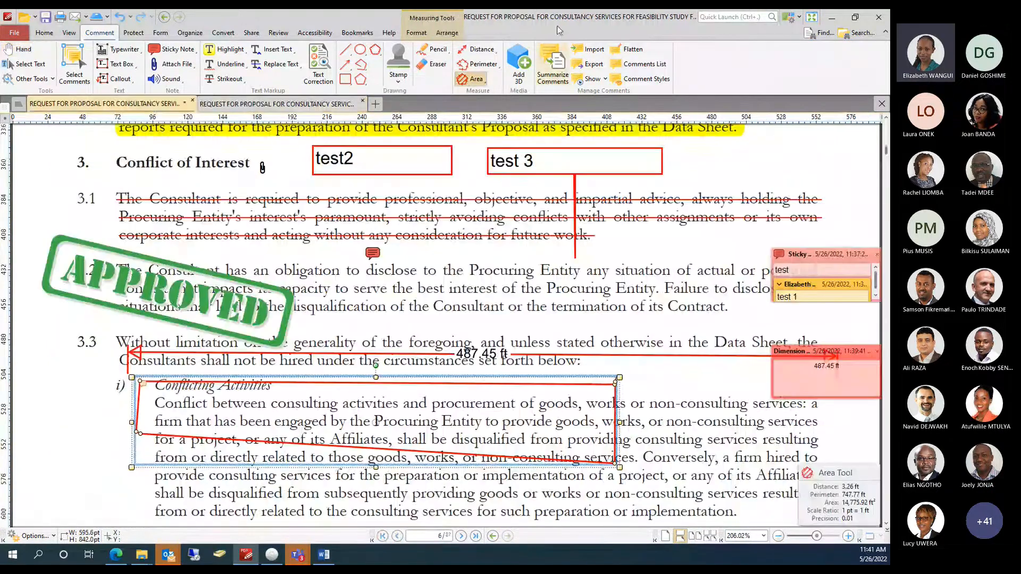
{"action": "left_click", "coordinate": [589, 53]}
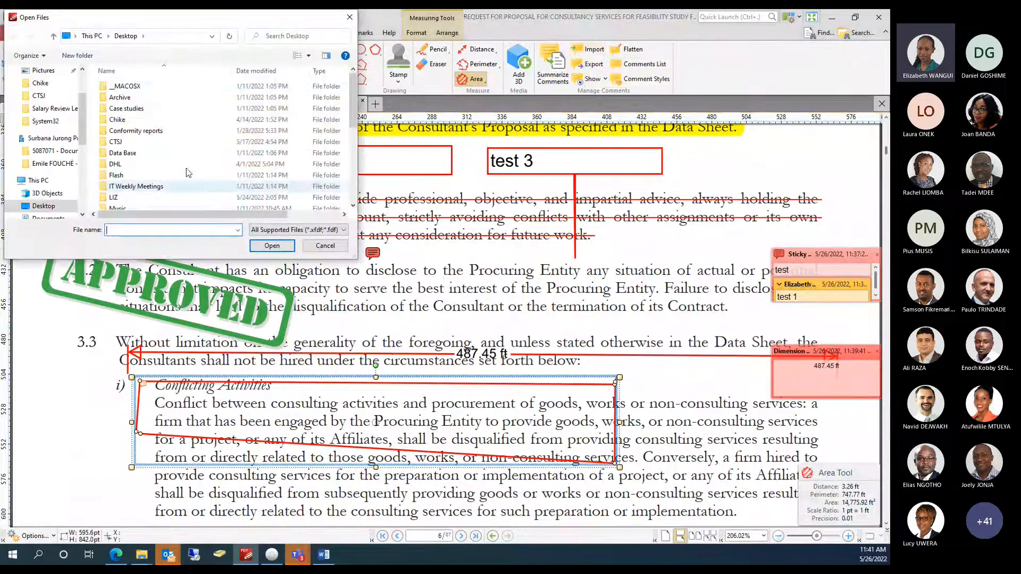
{"action": "scroll", "coordinate": [159, 87], "scroll_direction": "down", "scroll_amount": 1}
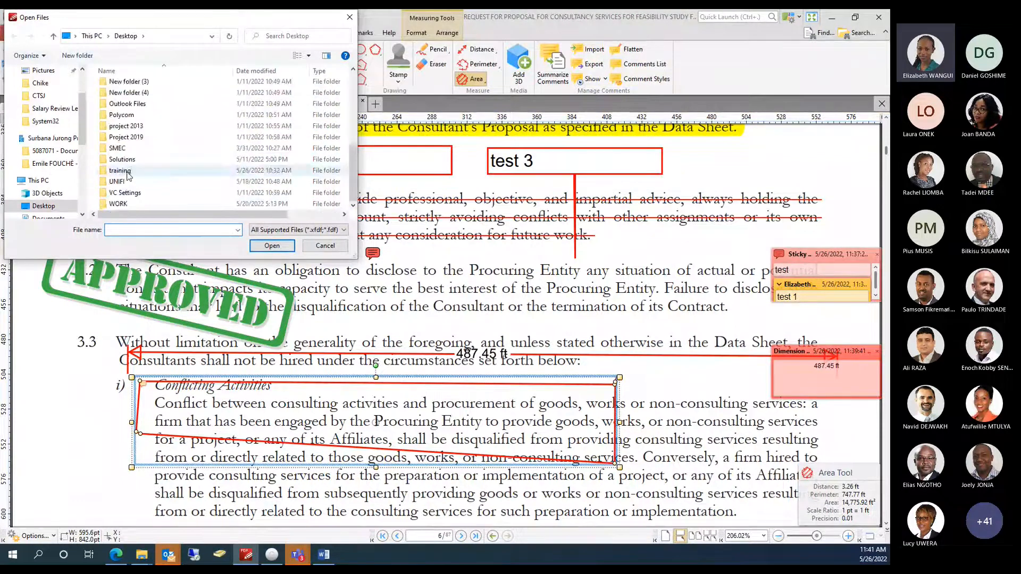
{"action": "left_click", "coordinate": [349, 18]}
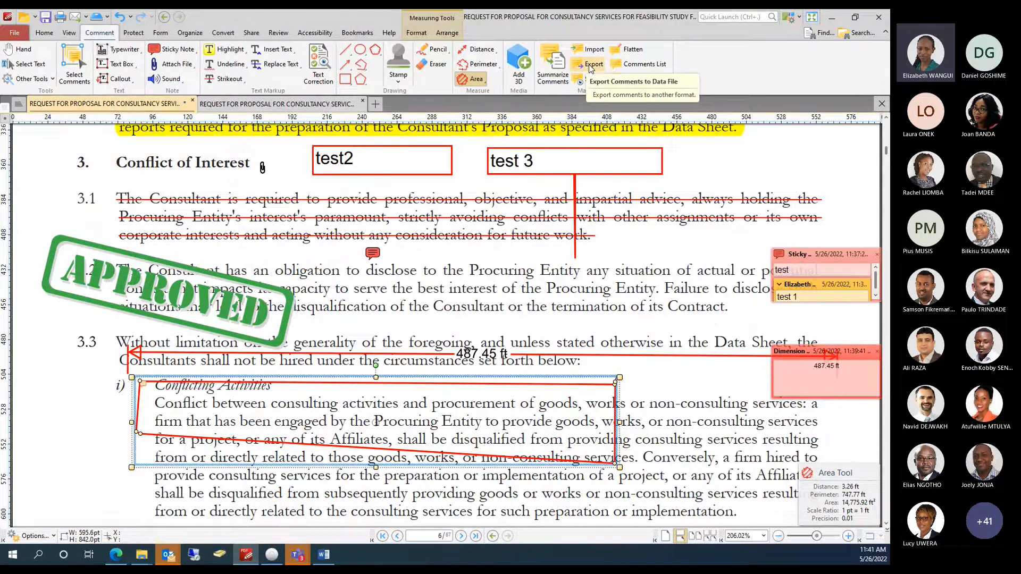
Show the comments list, expand the page 6 comments and select the "test 1" typewriter comment.
{"action": "left_click", "coordinate": [638, 64]}
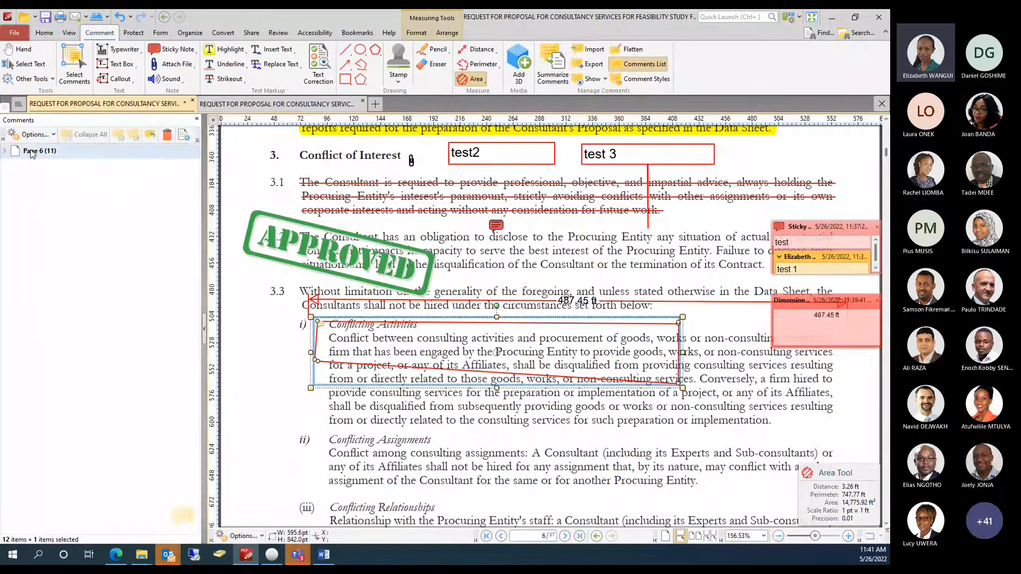
{"action": "double_click", "coordinate": [30, 152]}
{"action": "left_click", "coordinate": [97, 182]}
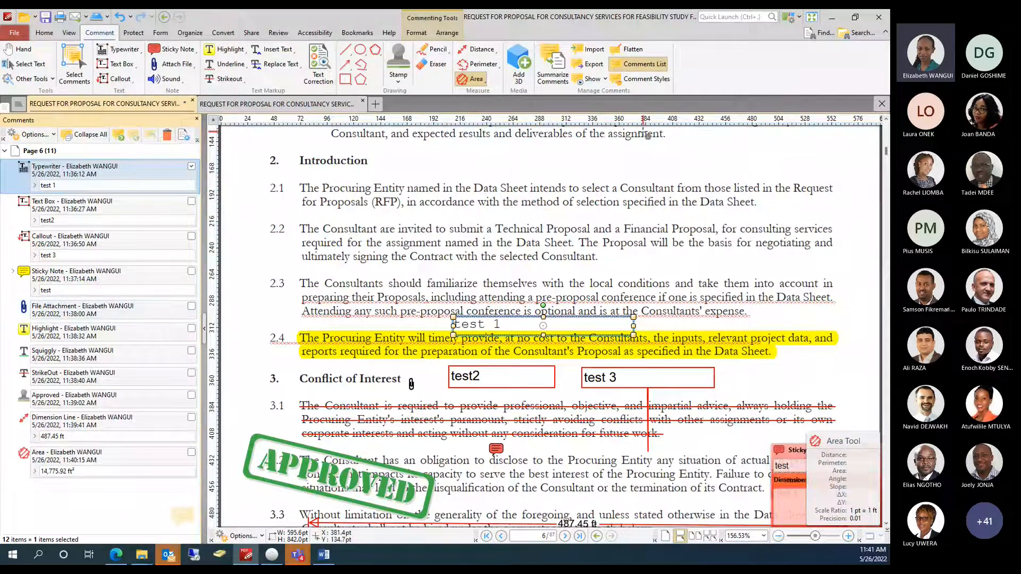
Look over the custom cloud styles in the Comment Styles Palette.
{"action": "left_click", "coordinate": [644, 79]}
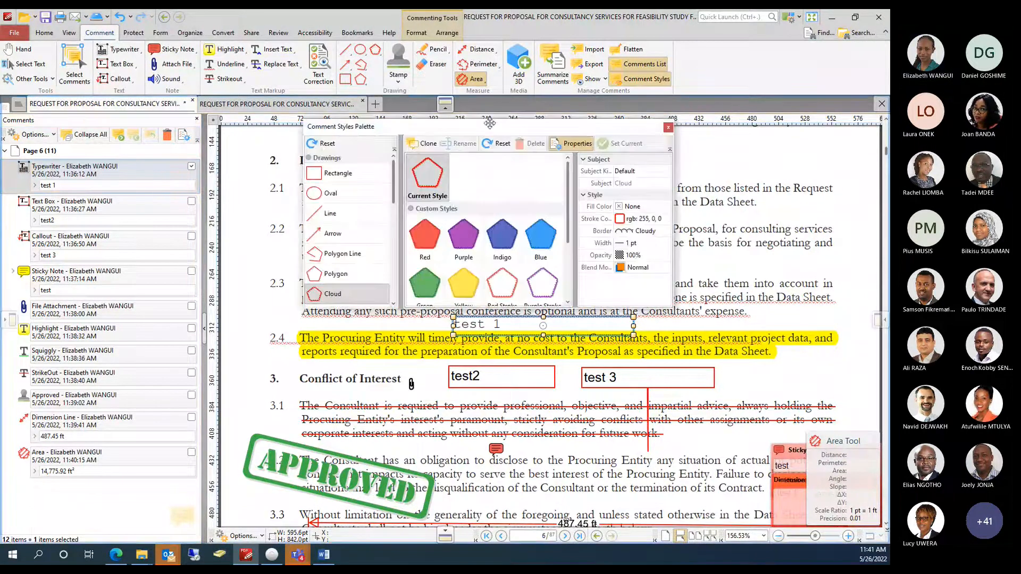
{"action": "left_click_drag", "start_coordinate": [489, 123], "coordinate": [522, 126]}
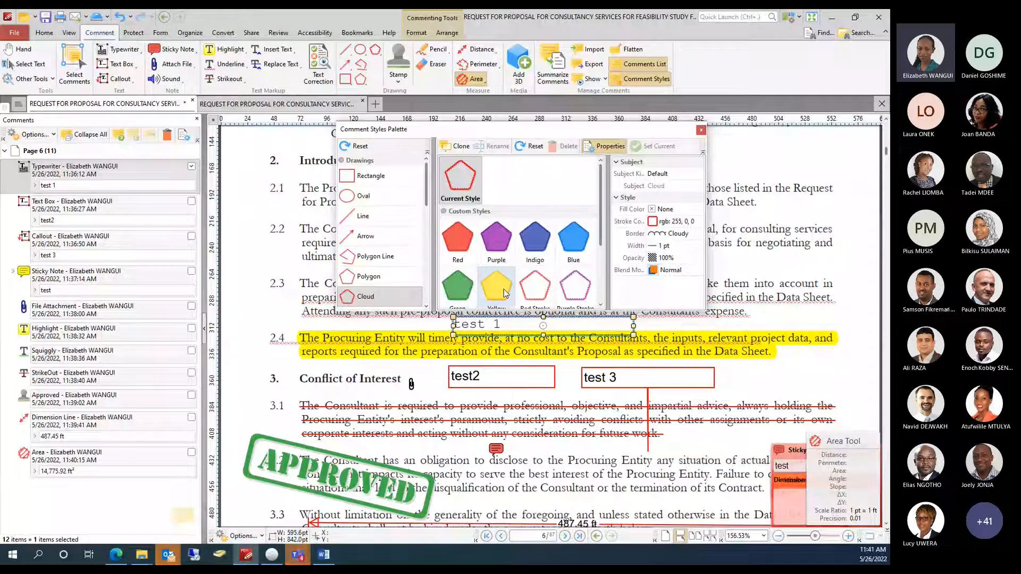
{"action": "left_click", "coordinate": [701, 130]}
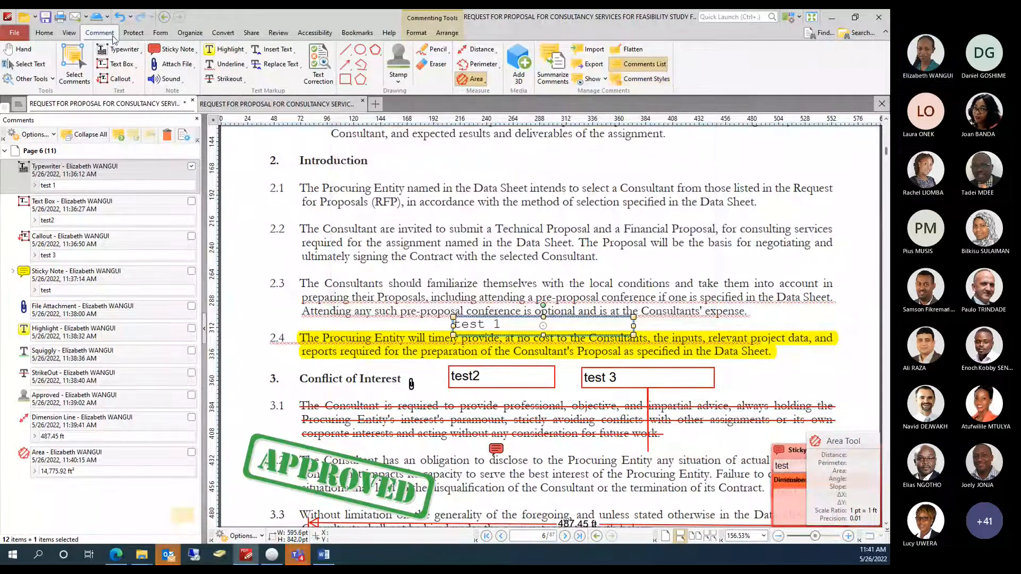
Try placing a digital signature on page 6 beside the Introduction heading with Sign Document.
{"action": "left_click", "coordinate": [133, 34]}
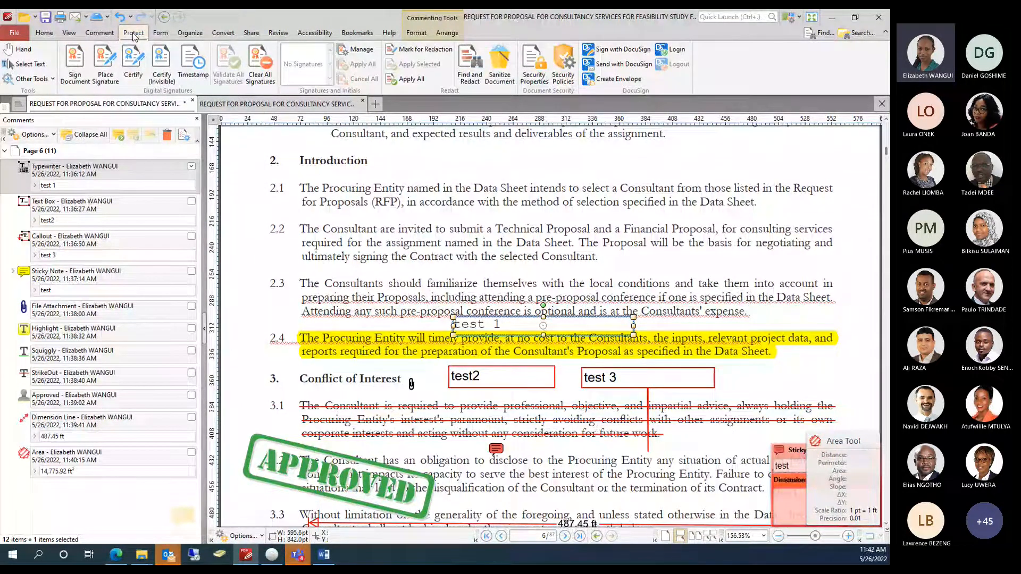
{"action": "scroll", "coordinate": [427, 278], "scroll_direction": "up", "scroll_amount": 1}
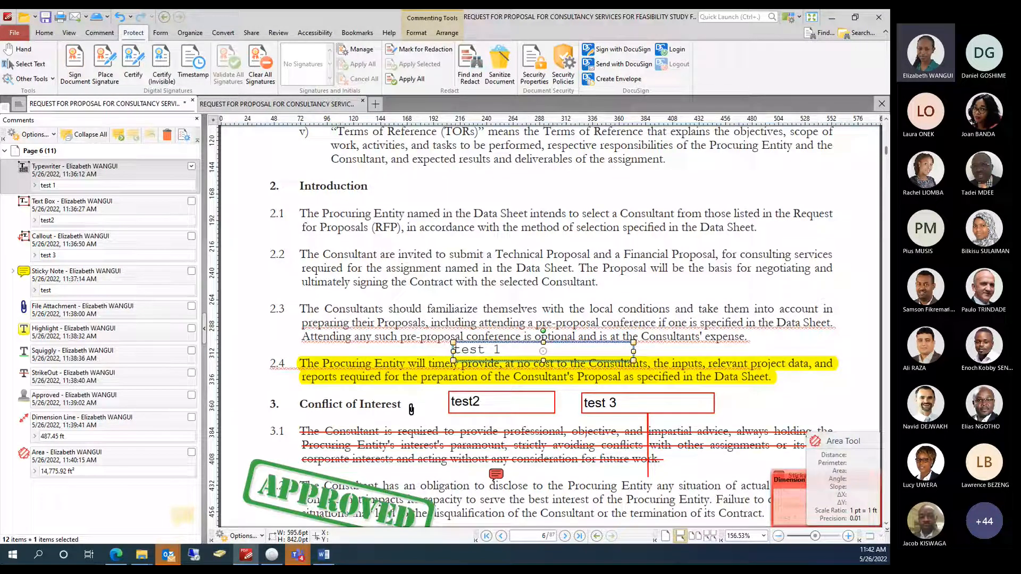
{"action": "left_click", "coordinate": [75, 67]}
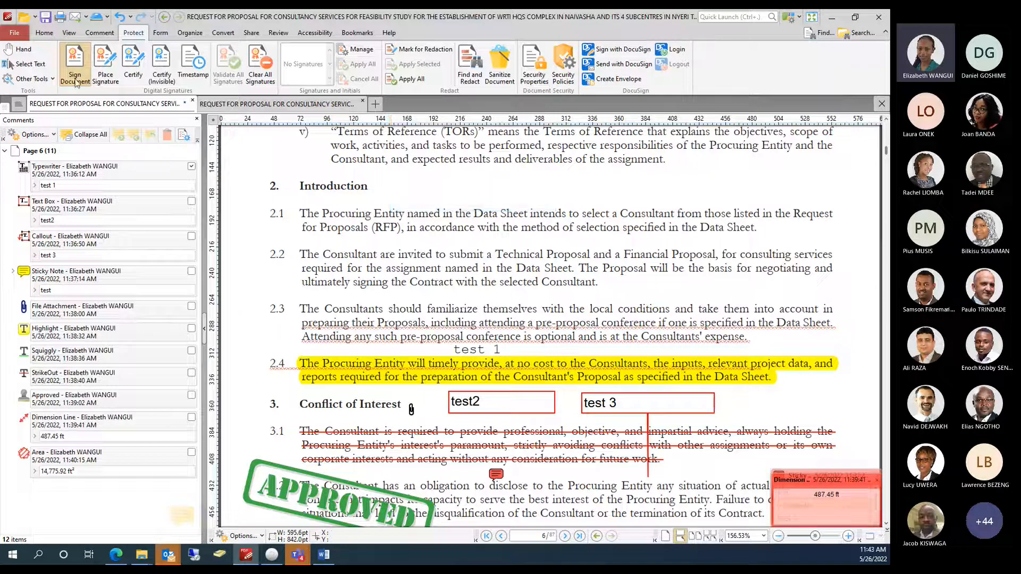
{"action": "left_click", "coordinate": [480, 188]}
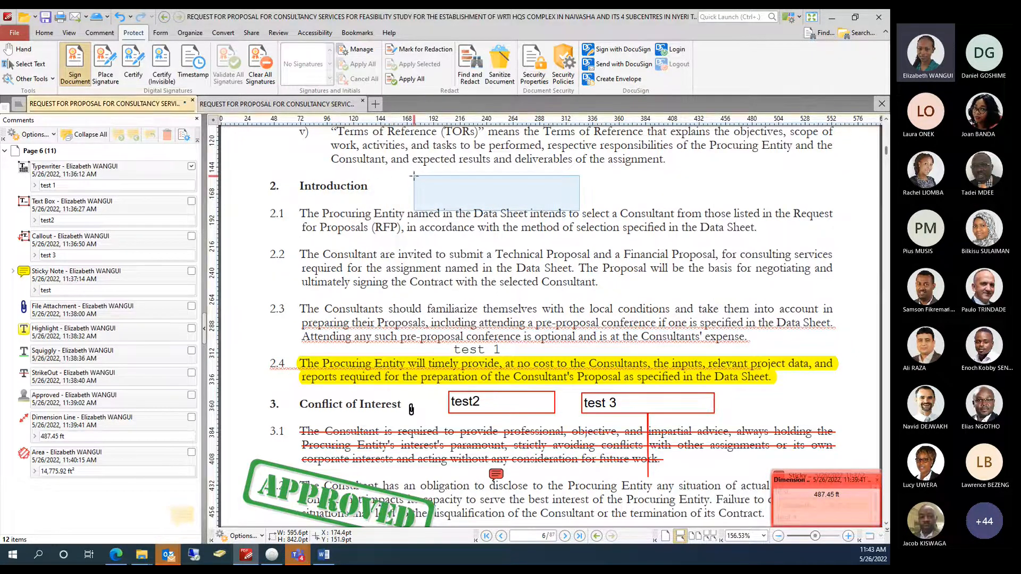
{"action": "left_click", "coordinate": [599, 122]}
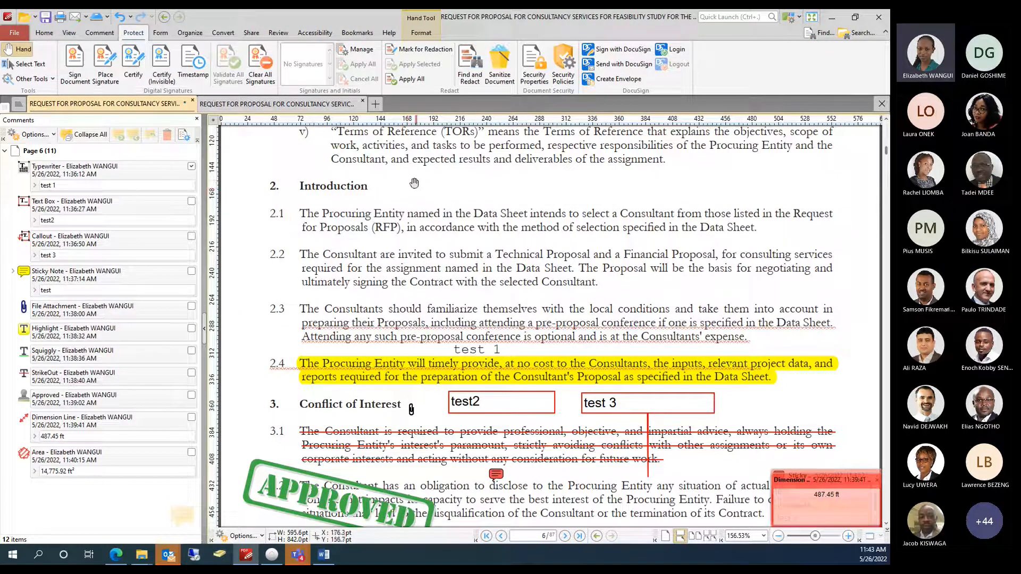
Start signing the document beside the Introduction heading and browse the desktop for a certificate file.
{"action": "left_click", "coordinate": [75, 76]}
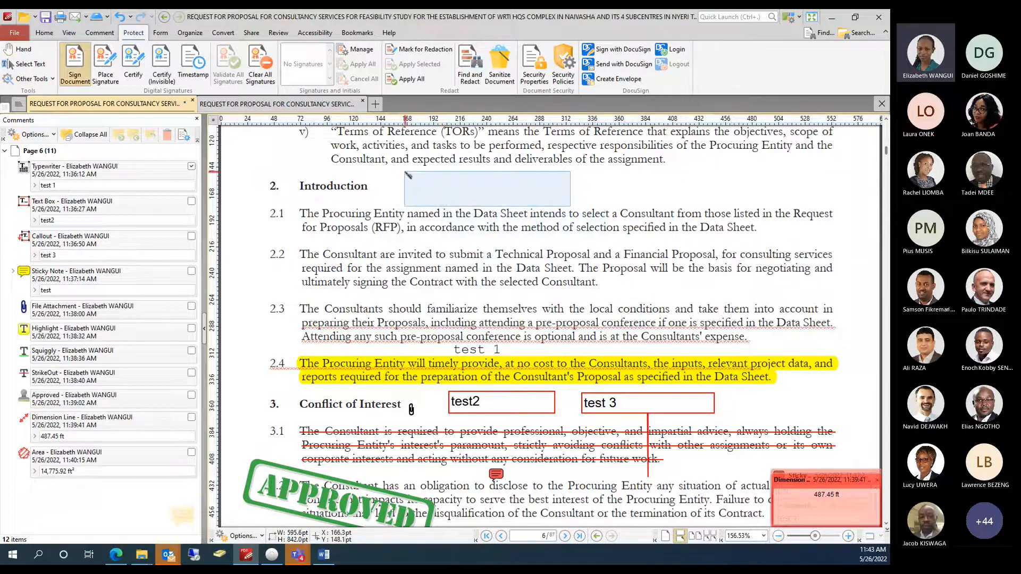
{"action": "left_click", "coordinate": [407, 175]}
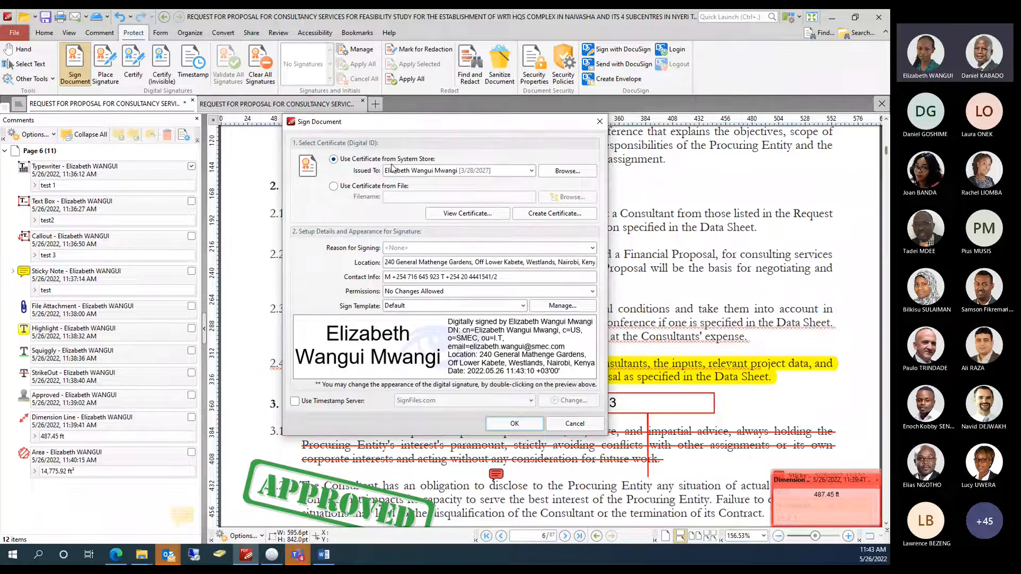
{"action": "left_click", "coordinate": [345, 185]}
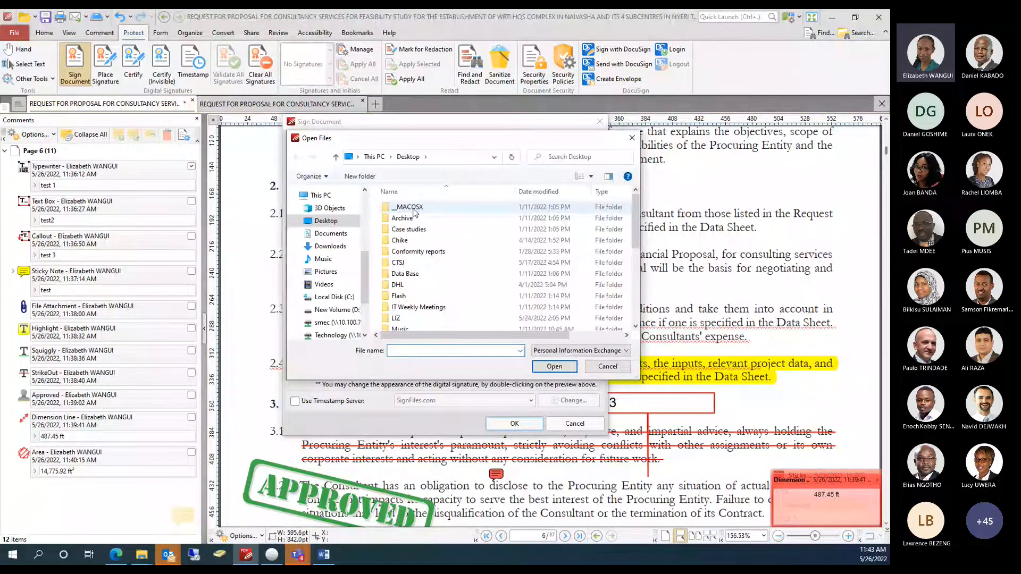
{"action": "scroll", "coordinate": [415, 212], "scroll_direction": "down", "scroll_amount": 5}
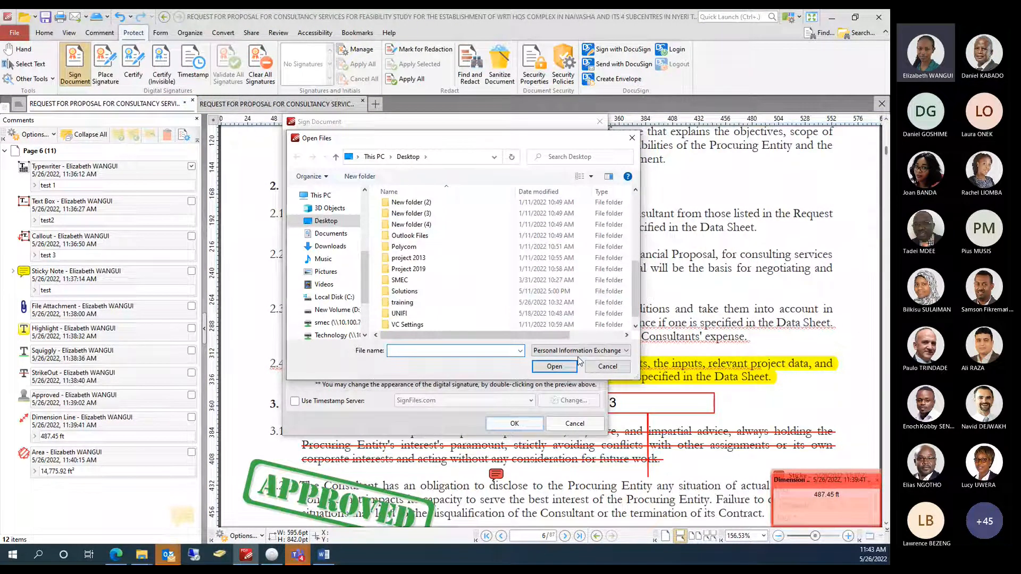
{"action": "left_click", "coordinate": [607, 367]}
Try to create a self-signed digital ID stored as a new PKCS#12 digital ID file, checking the key algorithm choices.
{"action": "left_click", "coordinate": [557, 213]}
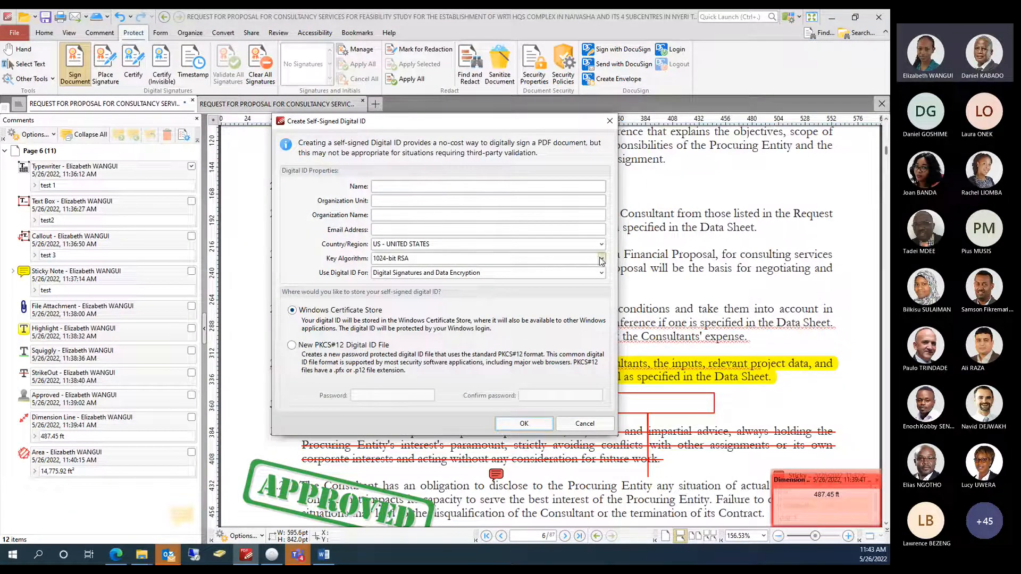
{"action": "left_click", "coordinate": [426, 259]}
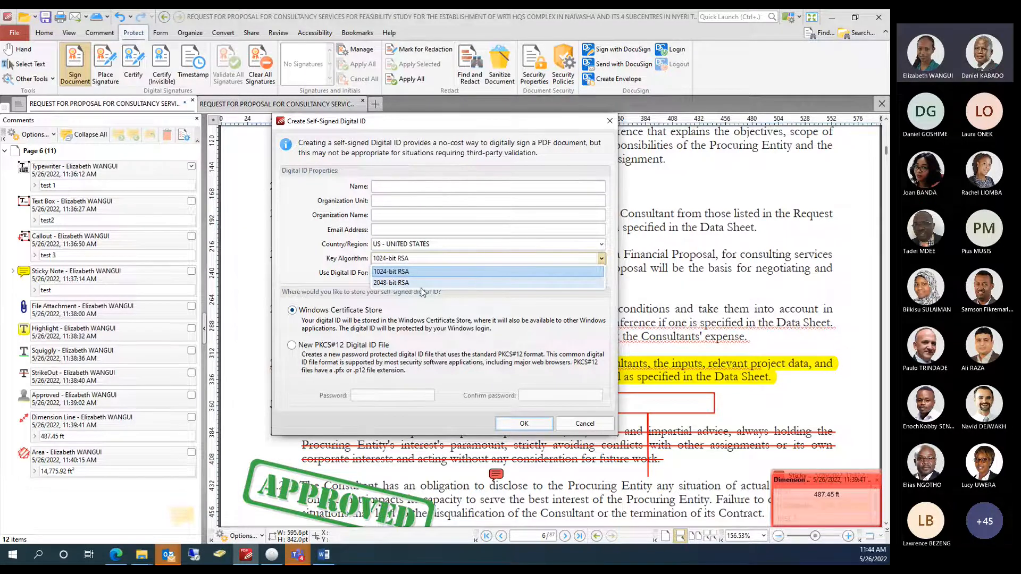
{"action": "left_click", "coordinate": [435, 313]}
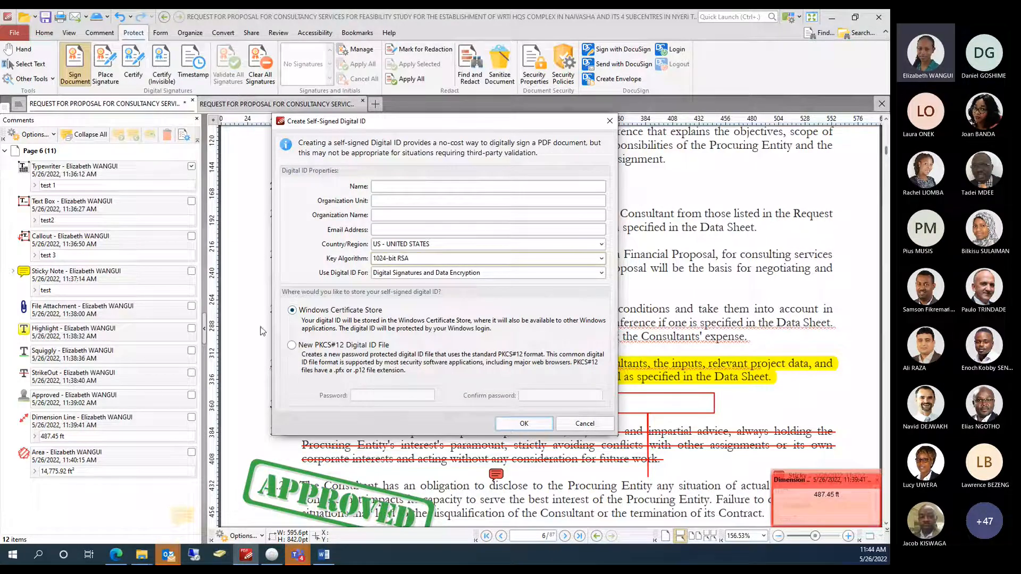
{"action": "left_click", "coordinate": [292, 347]}
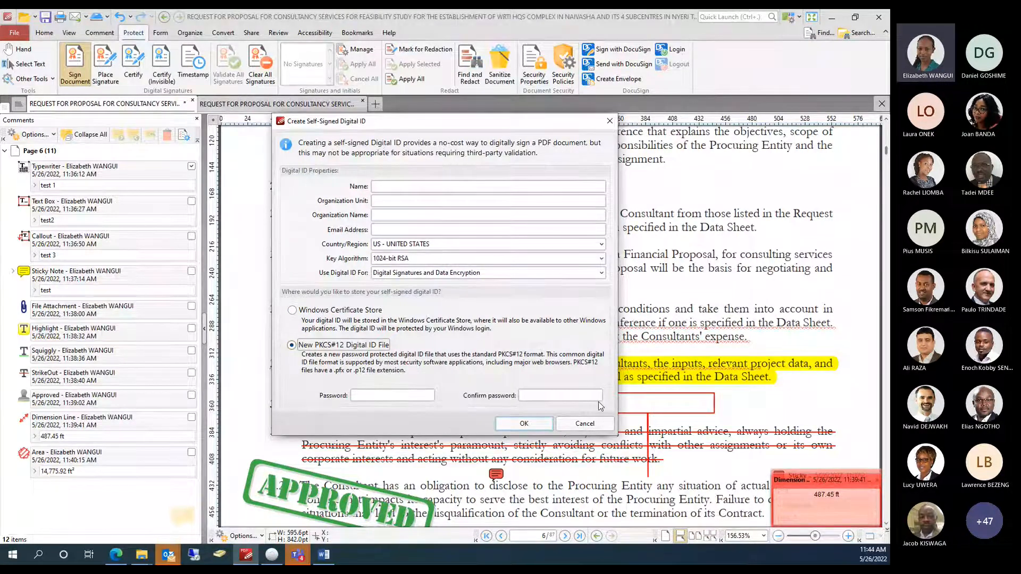
{"action": "left_click", "coordinate": [524, 424]}
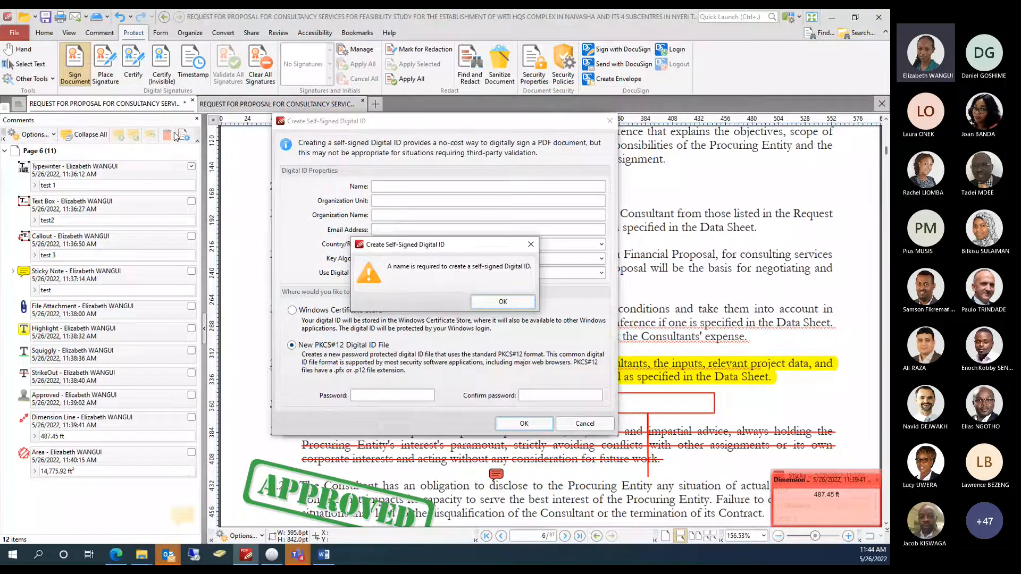
{"action": "key", "text": "Escape"}
{"action": "key", "text": "Escape"}
{"action": "key", "text": "Escape"}
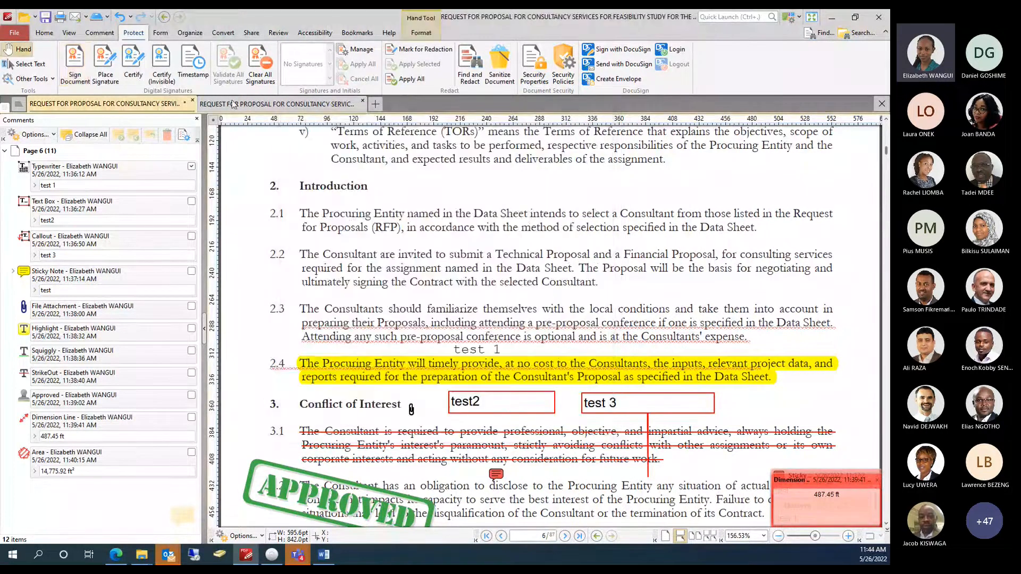
Examine the signing options of Place Signature beside the Introduction heading, including the certificate file selection.
{"action": "left_click", "coordinate": [100, 74]}
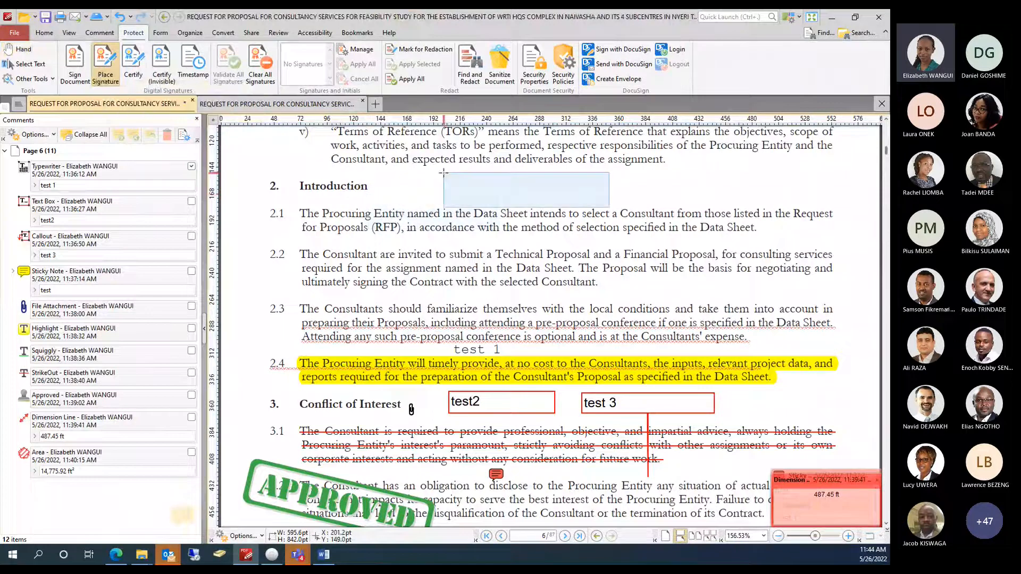
{"action": "left_click", "coordinate": [466, 193]}
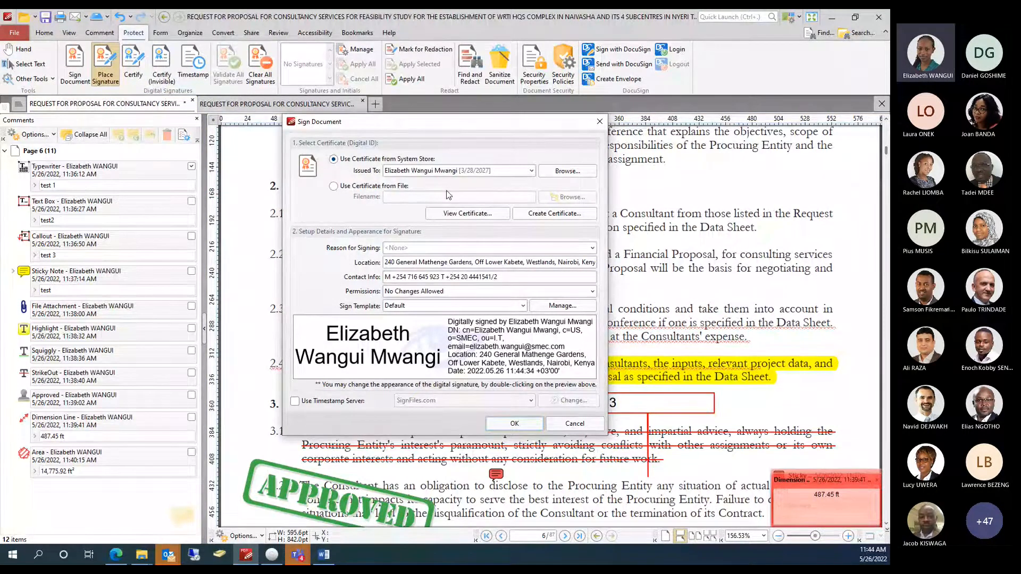
{"action": "left_click", "coordinate": [574, 201]}
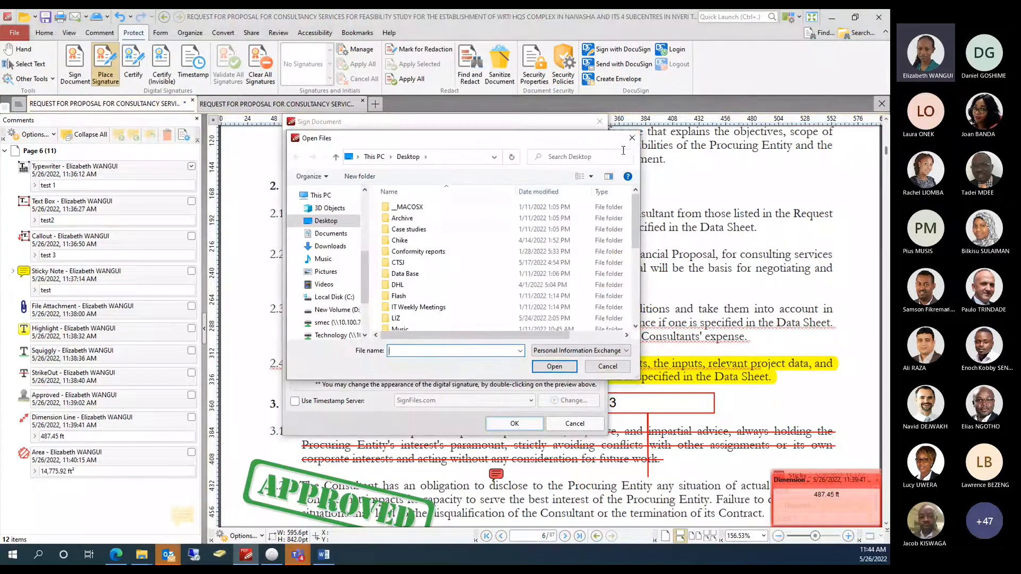
{"action": "key", "text": "Escape"}
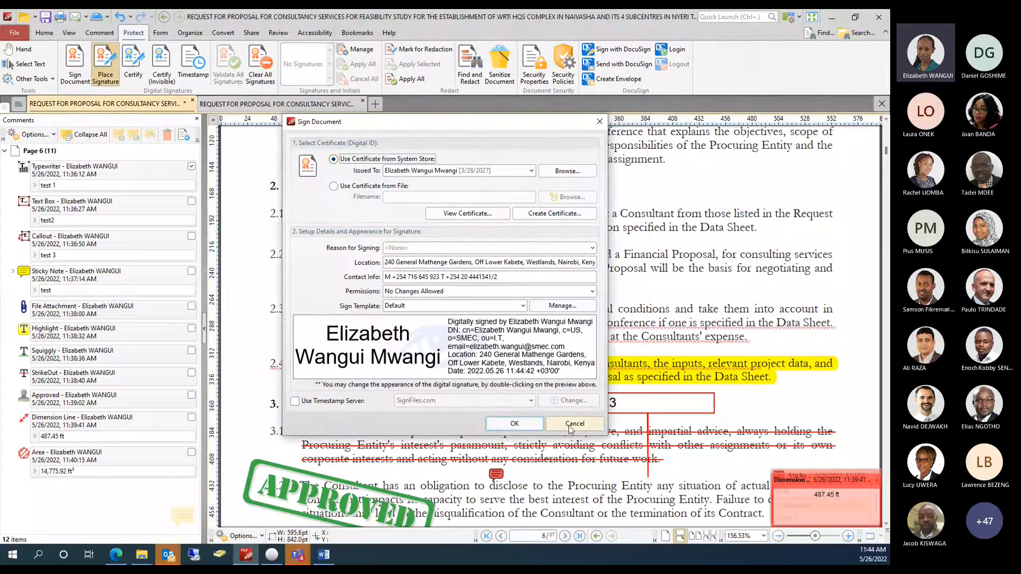
{"action": "left_click", "coordinate": [600, 122]}
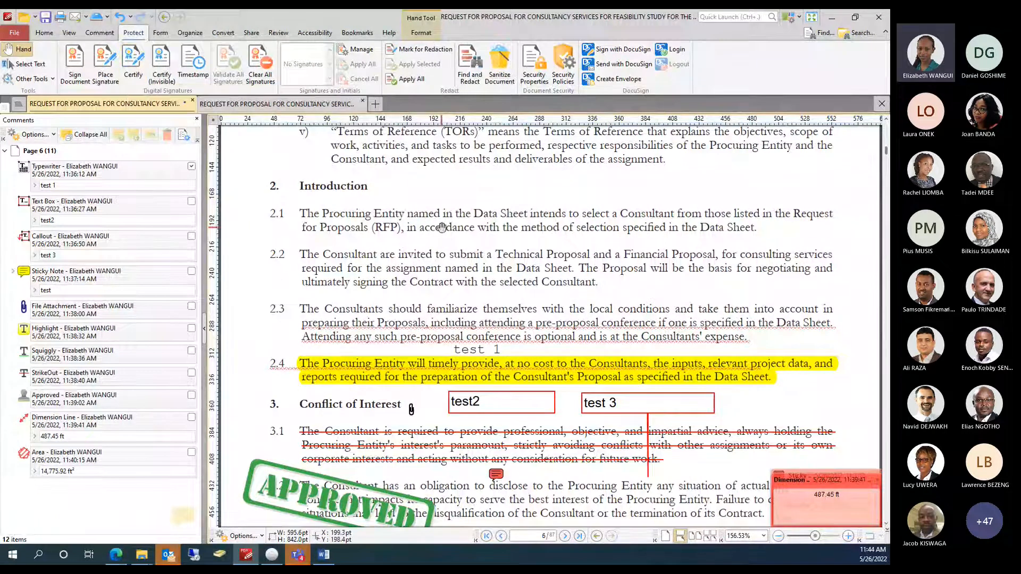
Examine the certificate and signature appearance options for certifying the document.
{"action": "scroll", "coordinate": [441, 229], "scroll_direction": "down", "scroll_amount": 1}
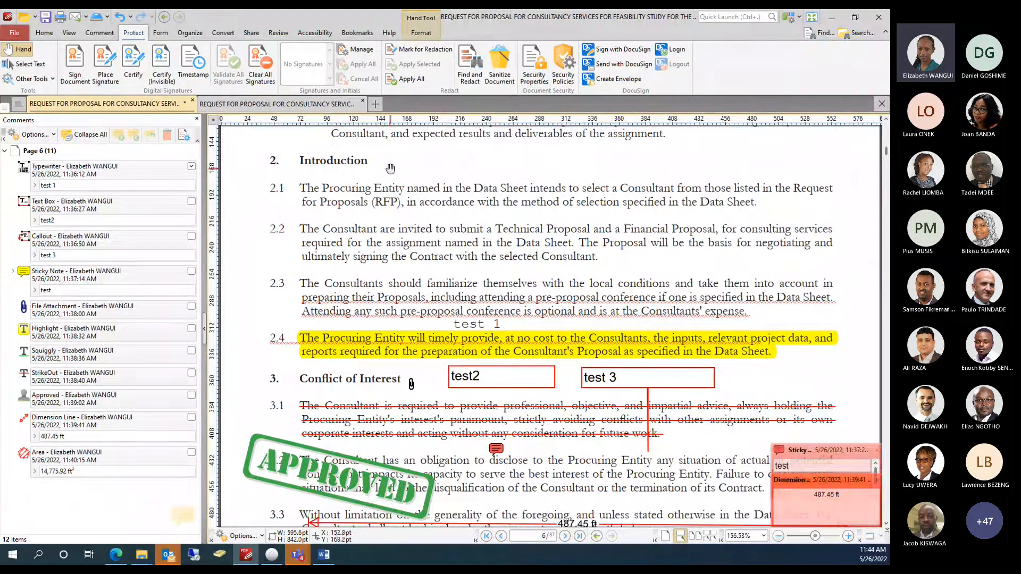
{"action": "left_click", "coordinate": [133, 63]}
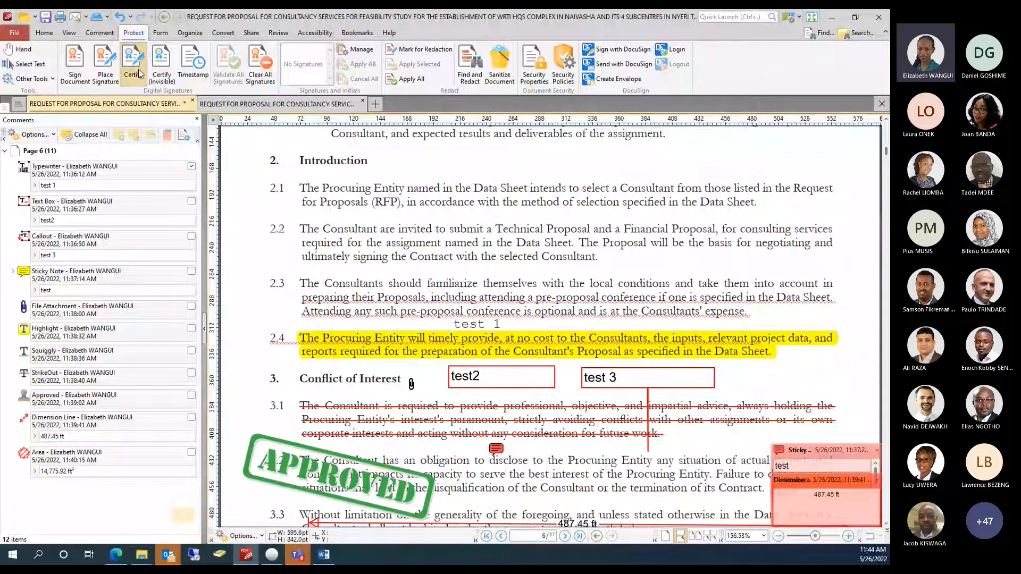
{"action": "left_click", "coordinate": [140, 73]}
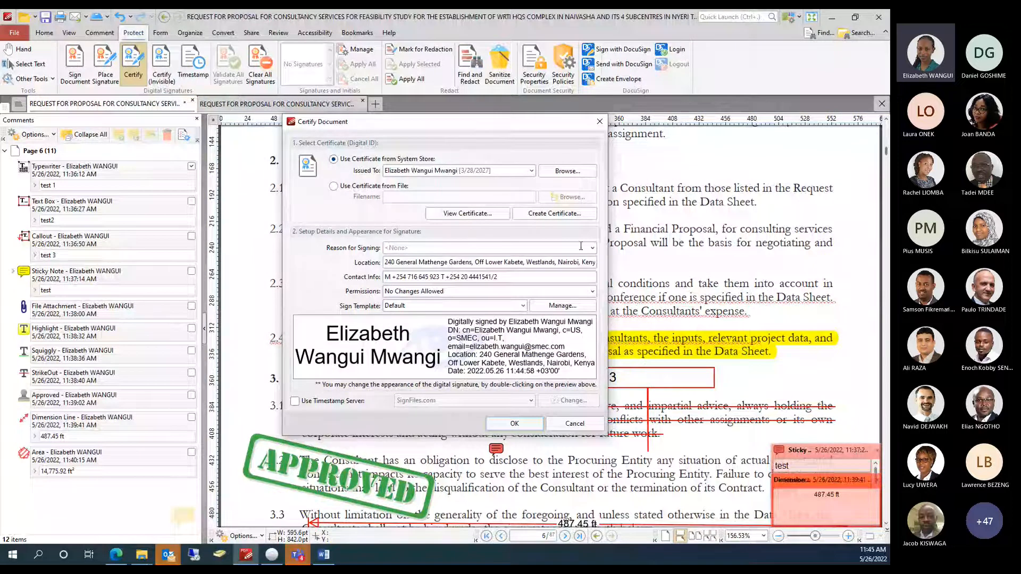
{"action": "left_click", "coordinate": [600, 121]}
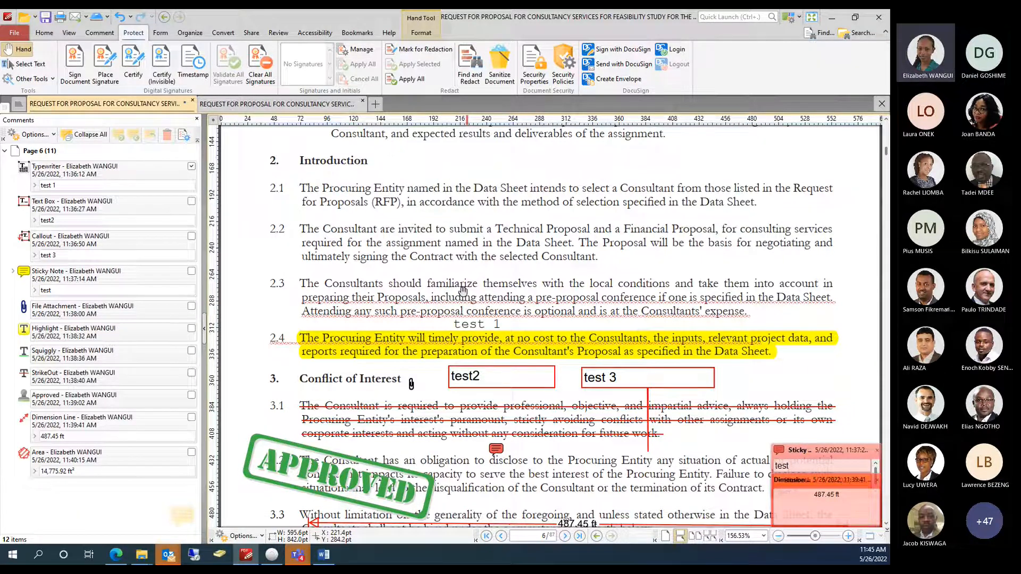
View the manager for saved signatures and initials, including its options for adding one.
{"action": "left_click", "coordinate": [362, 49]}
{"action": "left_click", "coordinate": [352, 196]}
{"action": "left_click", "coordinate": [555, 173]}
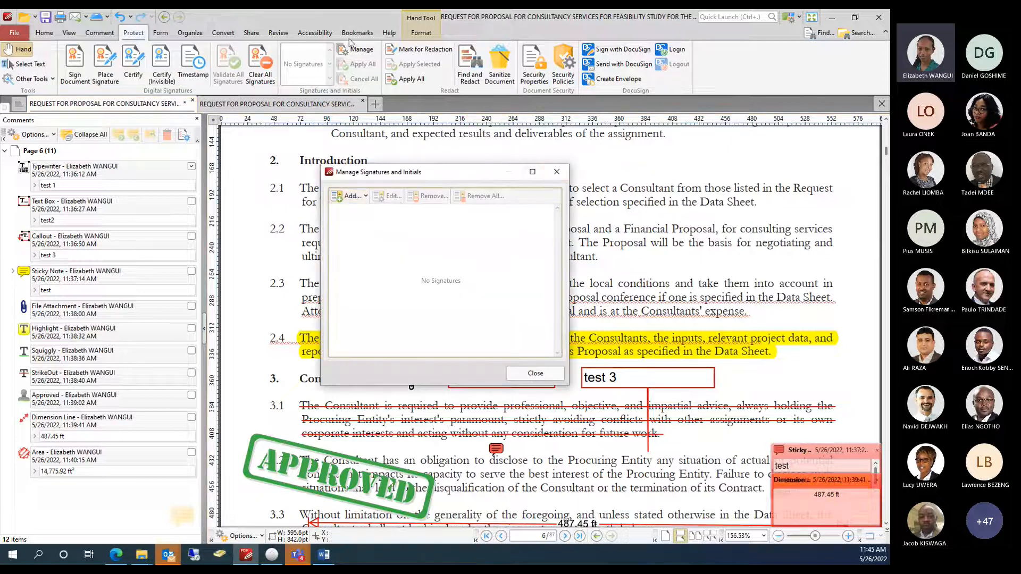
{"action": "left_click", "coordinate": [548, 174]}
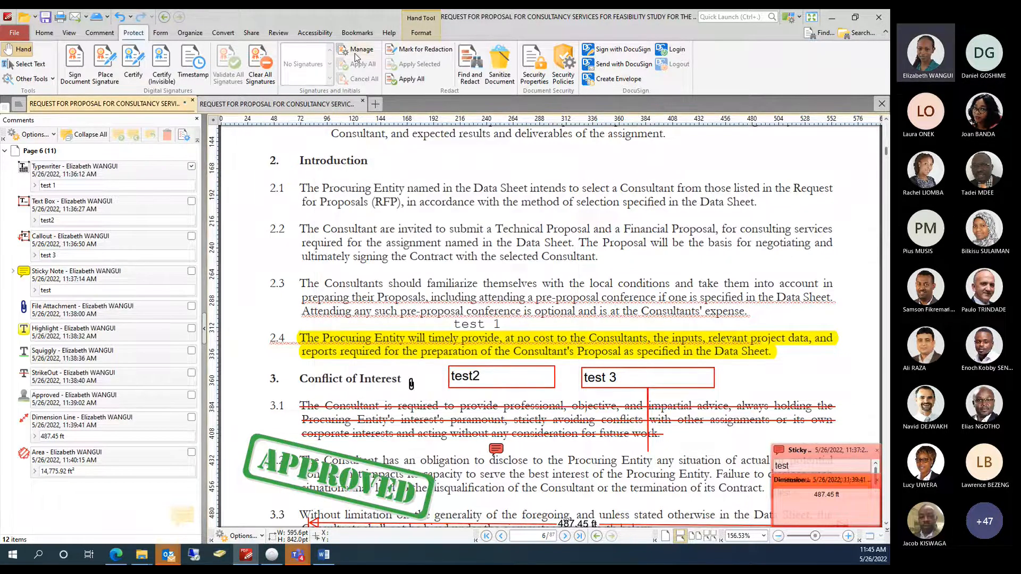
Start adding a saved signature from the PNG signature image in the desktop's training folder.
{"action": "left_click", "coordinate": [357, 49]}
{"action": "left_click", "coordinate": [351, 196]}
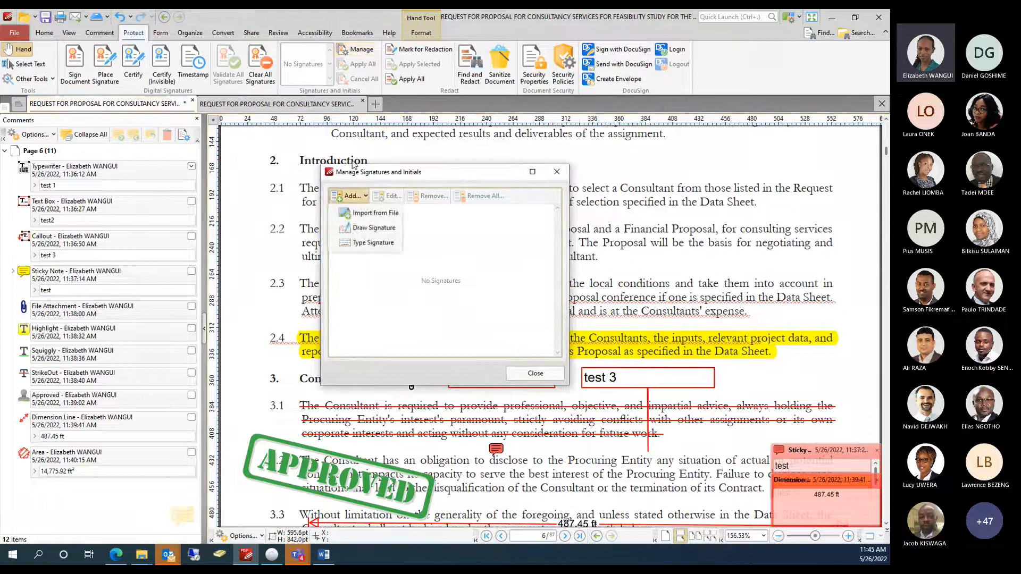
{"action": "left_click", "coordinate": [353, 215]}
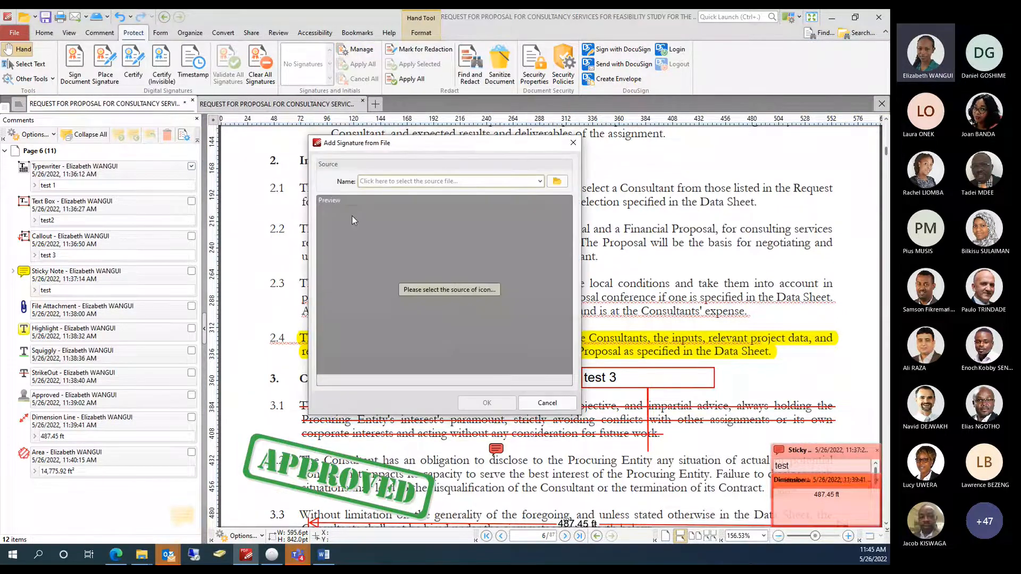
{"action": "left_click", "coordinate": [557, 182]}
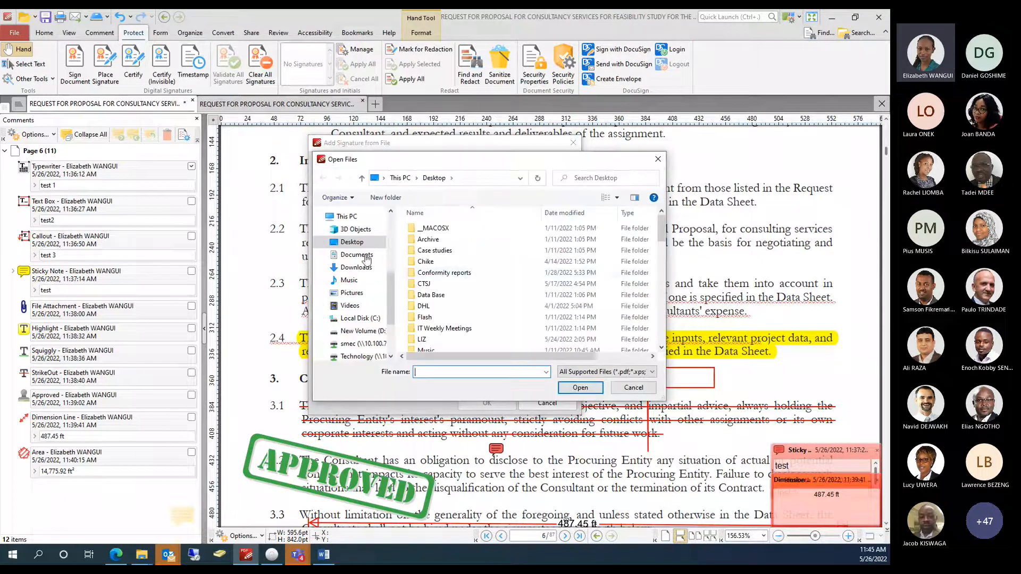
{"action": "scroll", "coordinate": [473, 286], "scroll_direction": "down", "scroll_amount": 5}
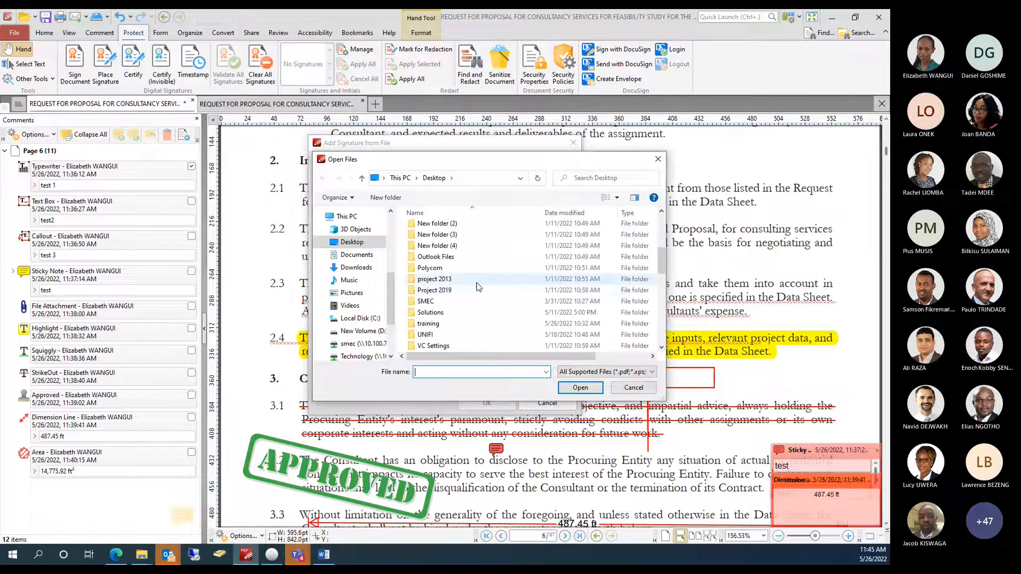
{"action": "left_click", "coordinate": [436, 324]}
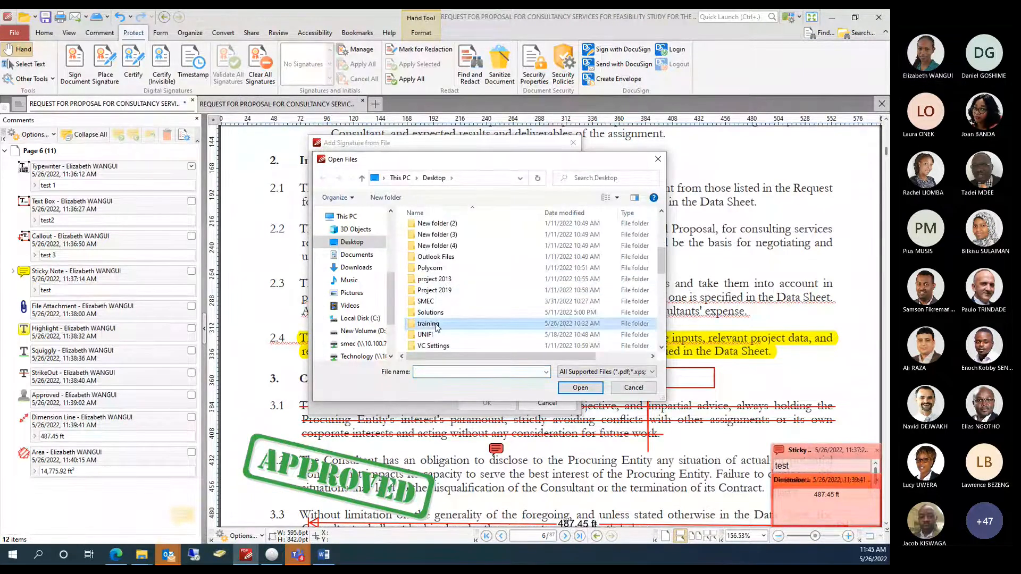
{"action": "double_click", "coordinate": [436, 324]}
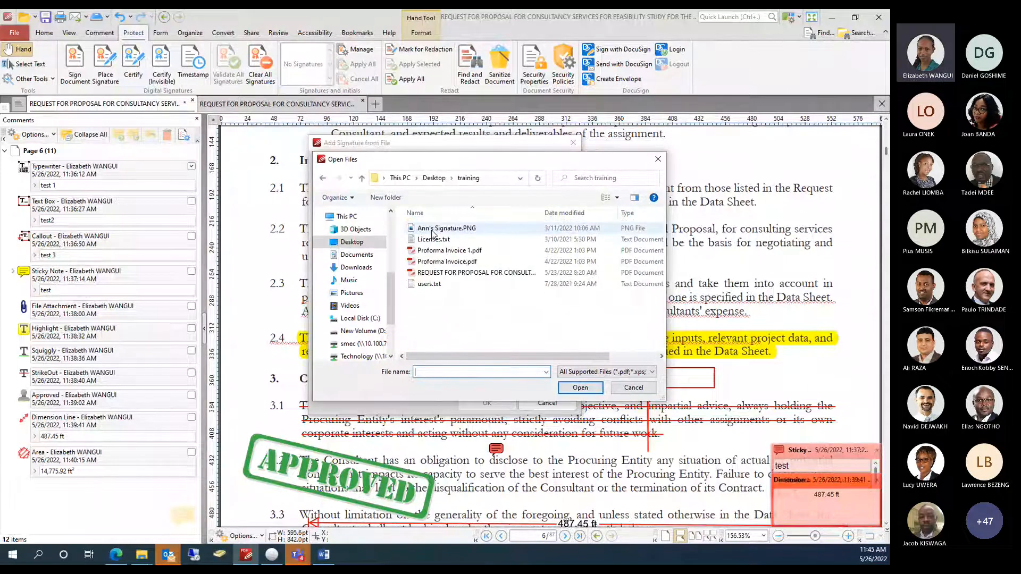
{"action": "left_click", "coordinate": [433, 228]}
{"action": "left_click", "coordinate": [580, 388]}
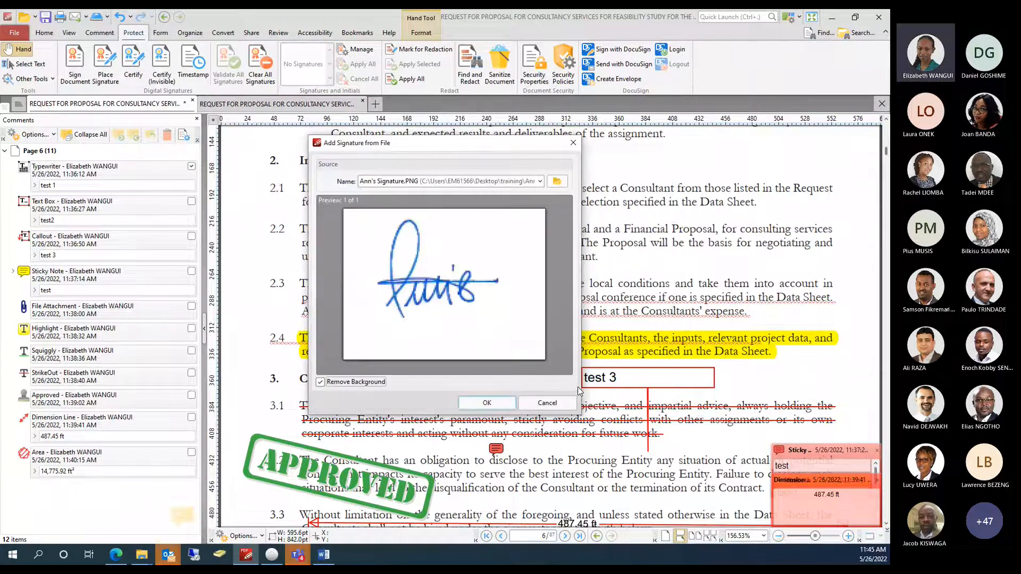
{"action": "left_click", "coordinate": [485, 403]}
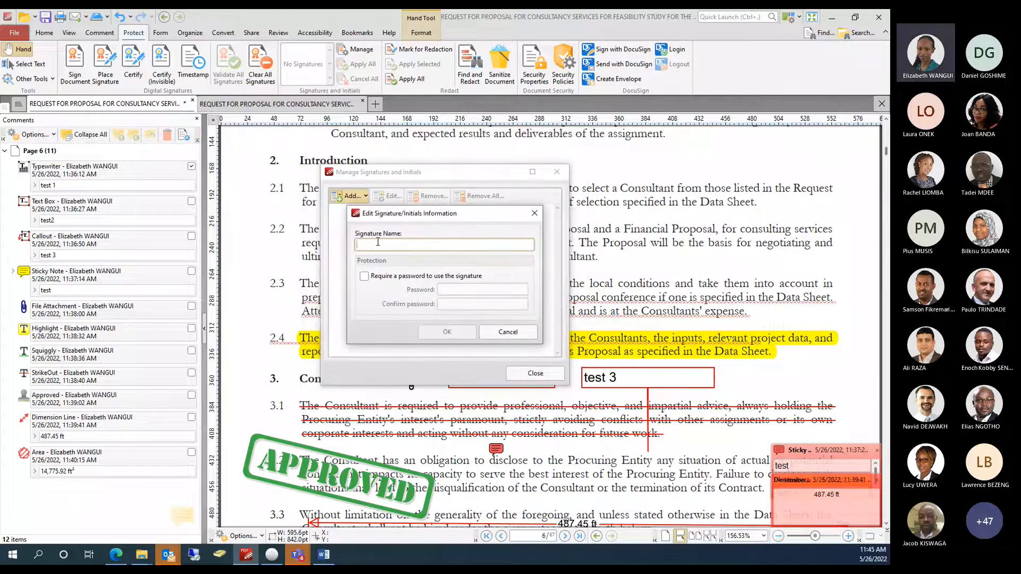
Try to name the imported signature with the signer's first name and require a password for its use.
{"action": "type", "text": "Liz"}
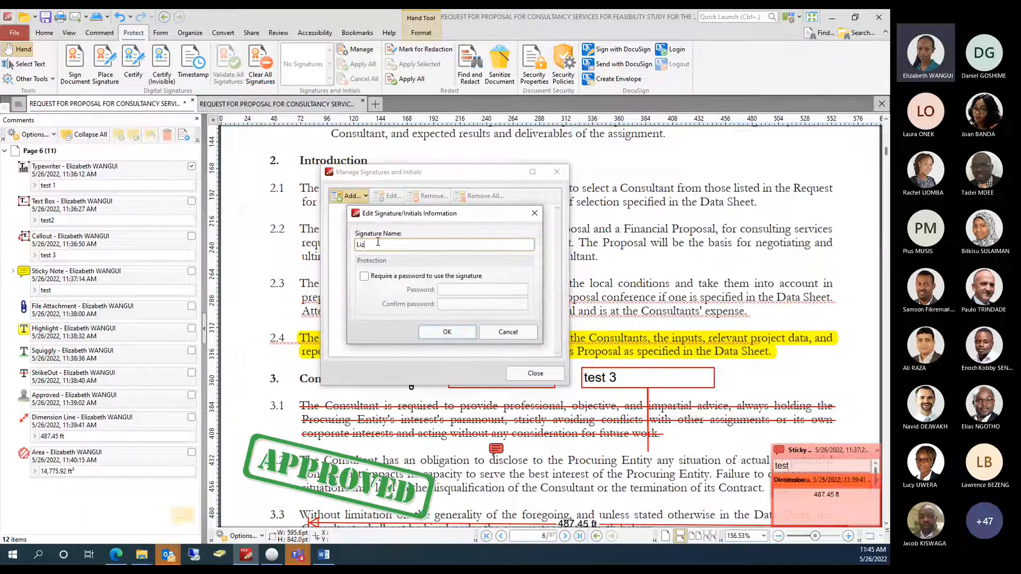
{"action": "left_click", "coordinate": [363, 277]}
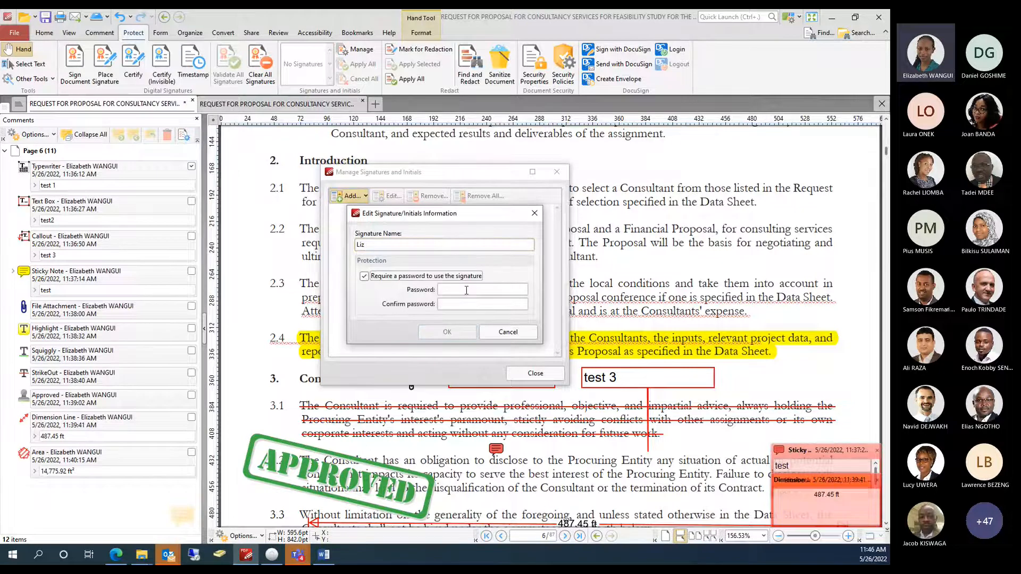
{"action": "left_click", "coordinate": [502, 337]}
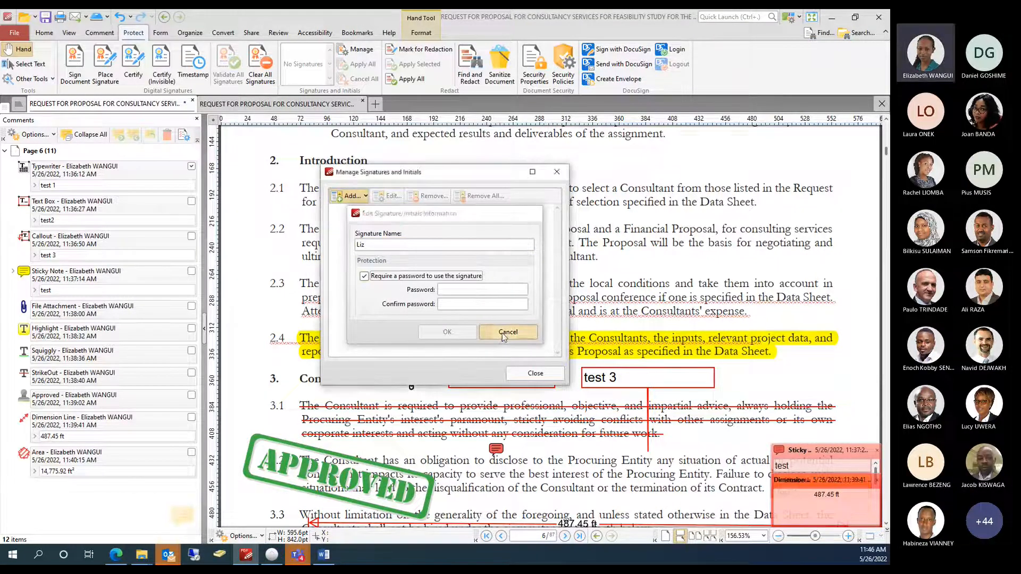
Import the PNG signature image from the training folder as a saved signature under the signer's first name, without password protection.
{"action": "left_click", "coordinate": [363, 196]}
{"action": "left_click", "coordinate": [374, 213]}
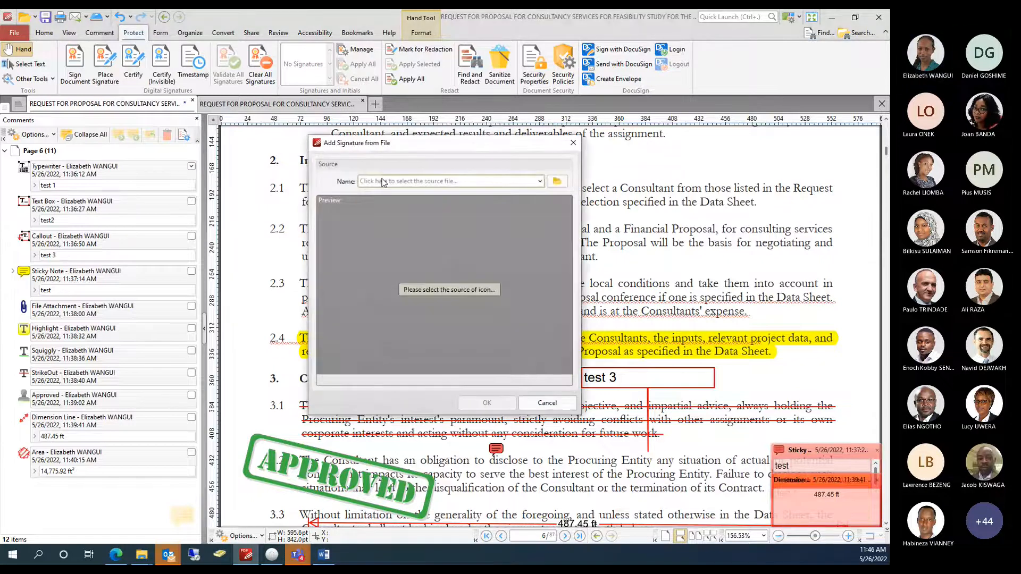
{"action": "left_click", "coordinate": [557, 181]}
{"action": "left_click", "coordinate": [447, 228]}
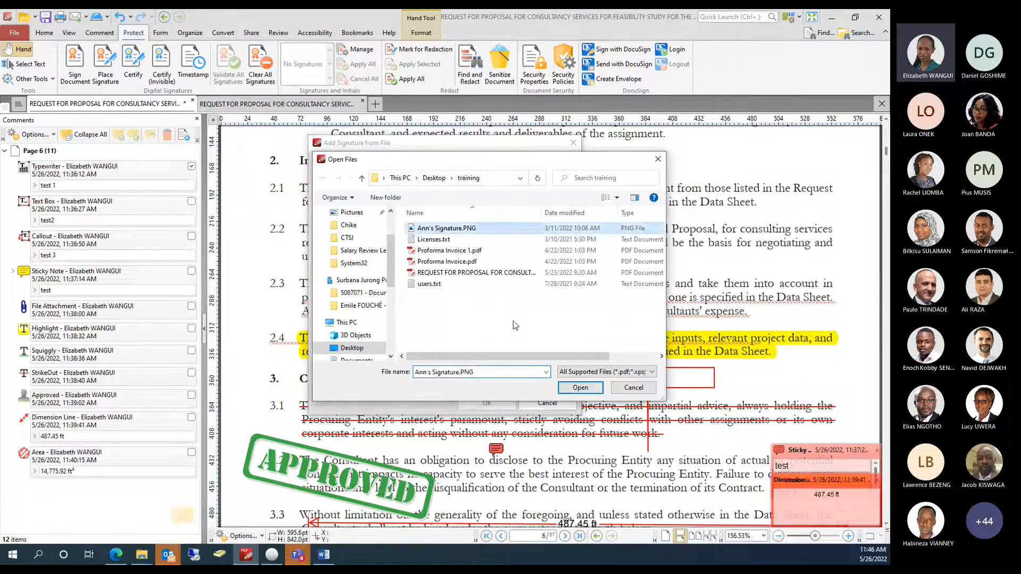
{"action": "left_click", "coordinate": [568, 390]}
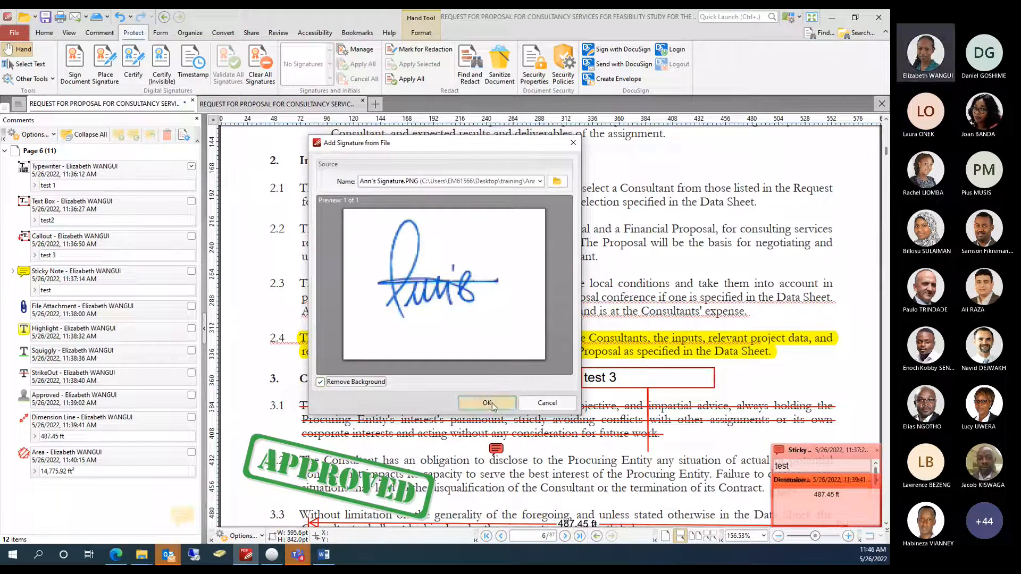
{"action": "left_click", "coordinate": [488, 403]}
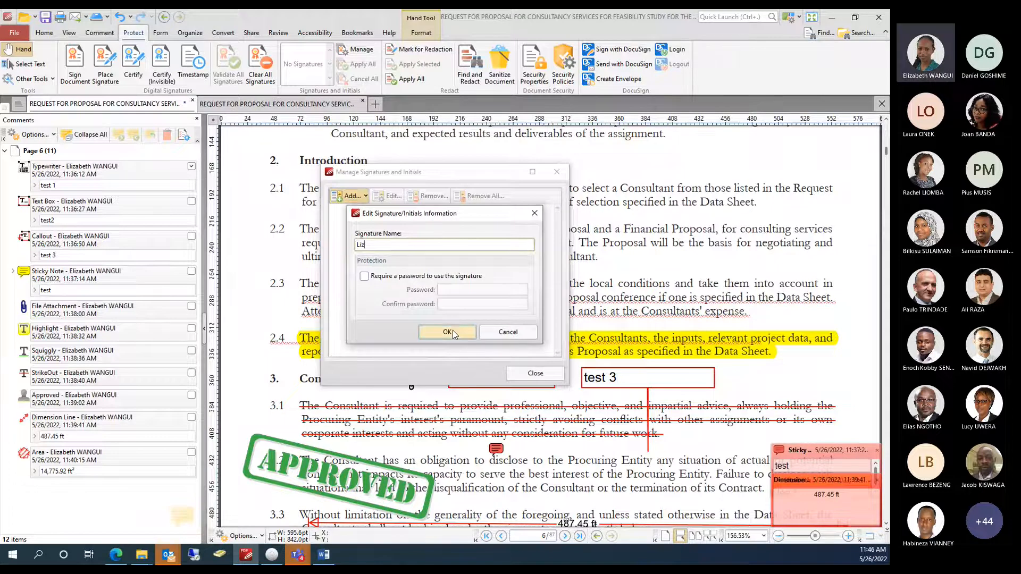
{"action": "left_click", "coordinate": [451, 332]}
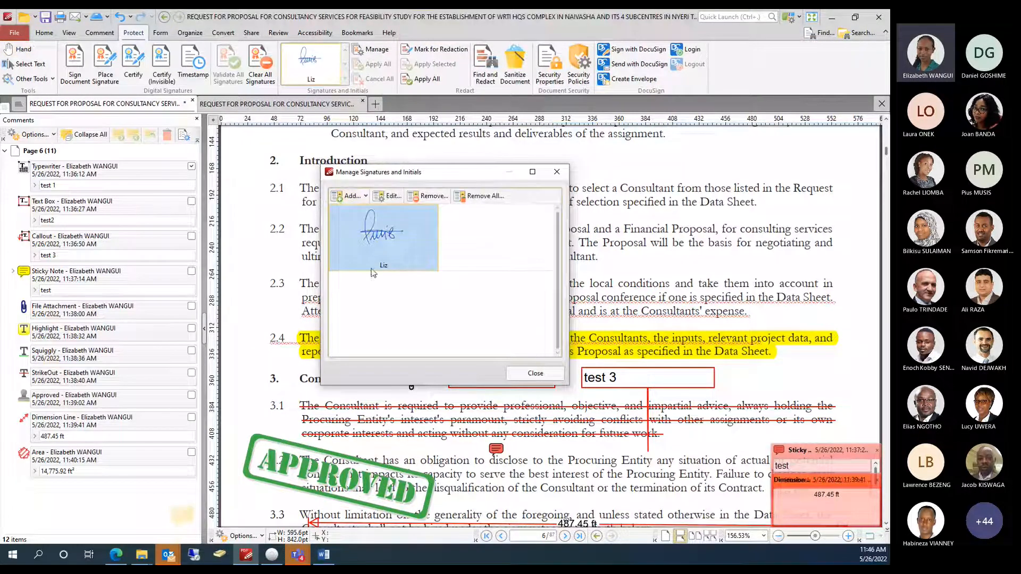
Draw a freehand blue signature and save it under the signer's first name followed by 1, without password protection.
{"action": "left_click", "coordinate": [351, 196]}
{"action": "left_click", "coordinate": [351, 211]}
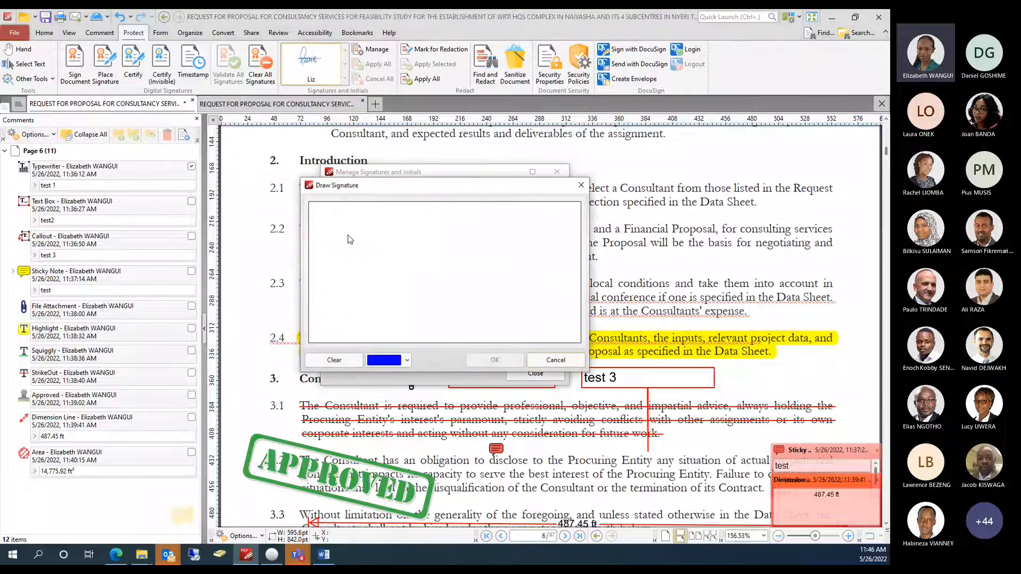
{"action": "mouse_move", "coordinate": [348, 235]}
{"action": "left_mouse_down"}
{"action": "mouse_move", "coordinate": [380, 247]}
{"action": "mouse_move", "coordinate": [408, 230]}
{"action": "left_mouse_up"}
{"action": "mouse_move", "coordinate": [354, 269]}
{"action": "left_mouse_down"}
{"action": "mouse_move", "coordinate": [387, 218]}
{"action": "mouse_move", "coordinate": [399, 277]}
{"action": "mouse_move", "coordinate": [447, 275]}
{"action": "left_mouse_up"}
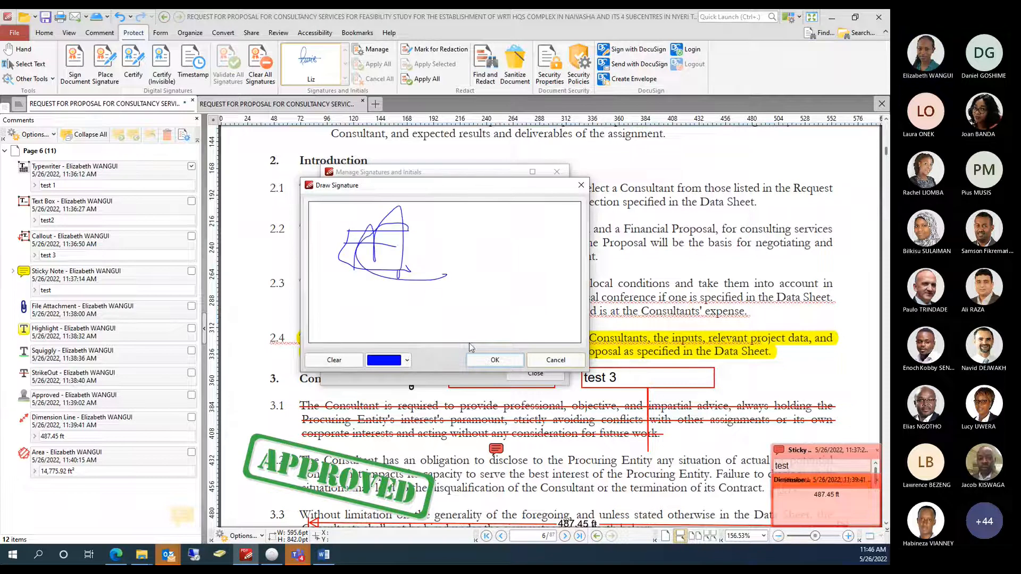
{"action": "left_click", "coordinate": [494, 361]}
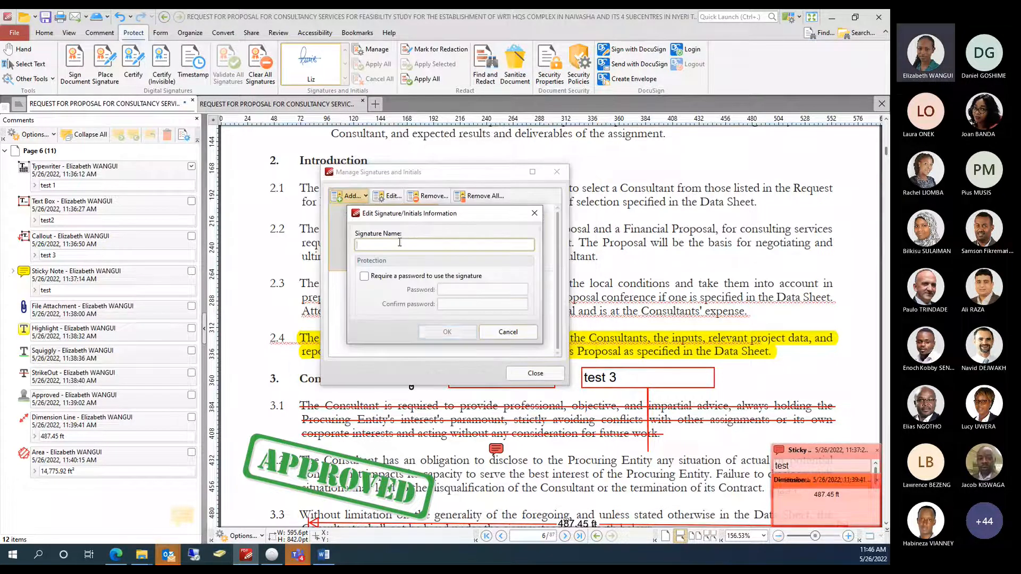
{"action": "type", "text": "liz 1"}
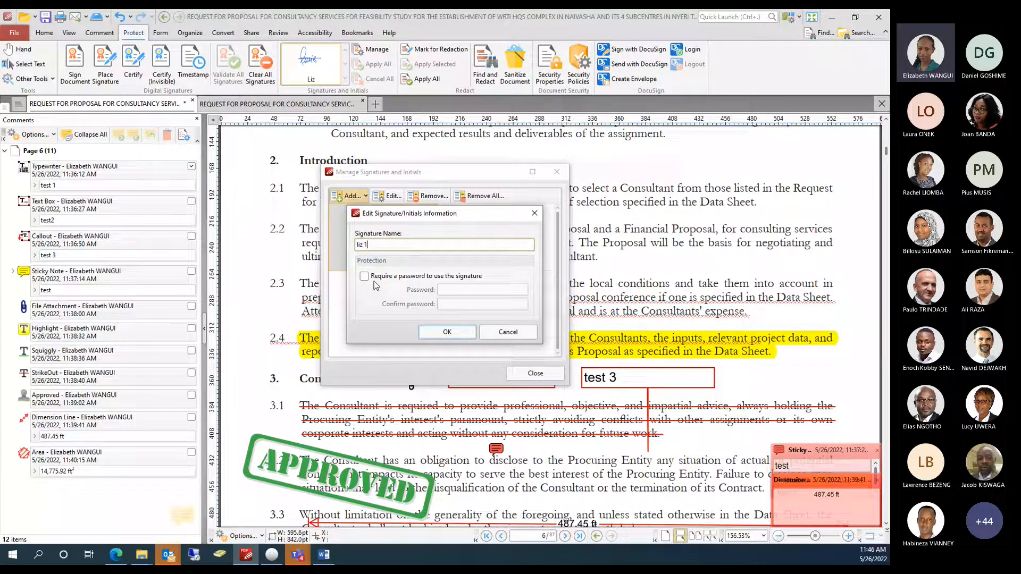
{"action": "left_click", "coordinate": [423, 331]}
{"action": "left_click", "coordinate": [523, 378]}
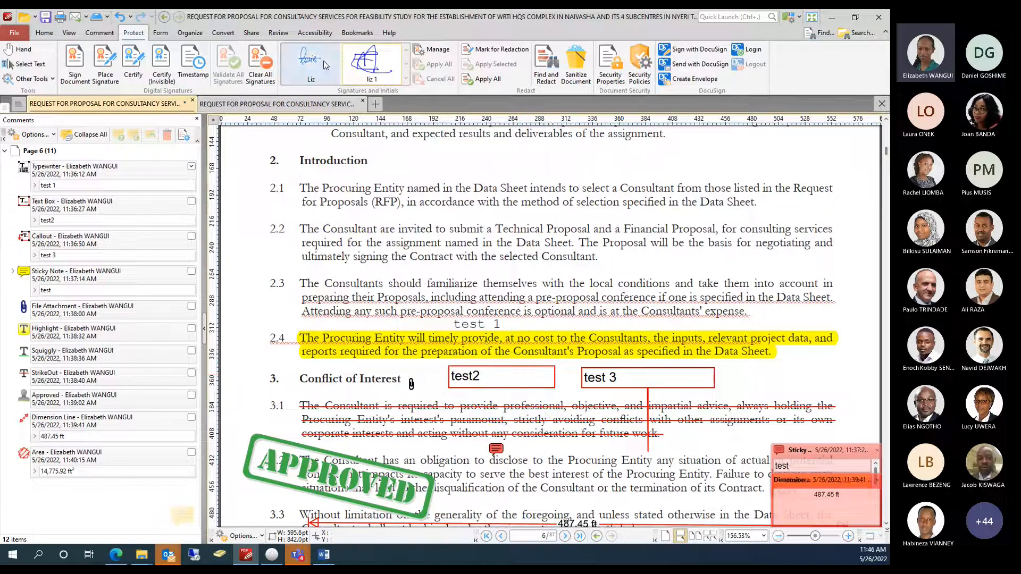
Place the imported image signature over the right part of paragraphs 2.2 and 2.3 and shrink it to about half size.
{"action": "left_click", "coordinate": [306, 65]}
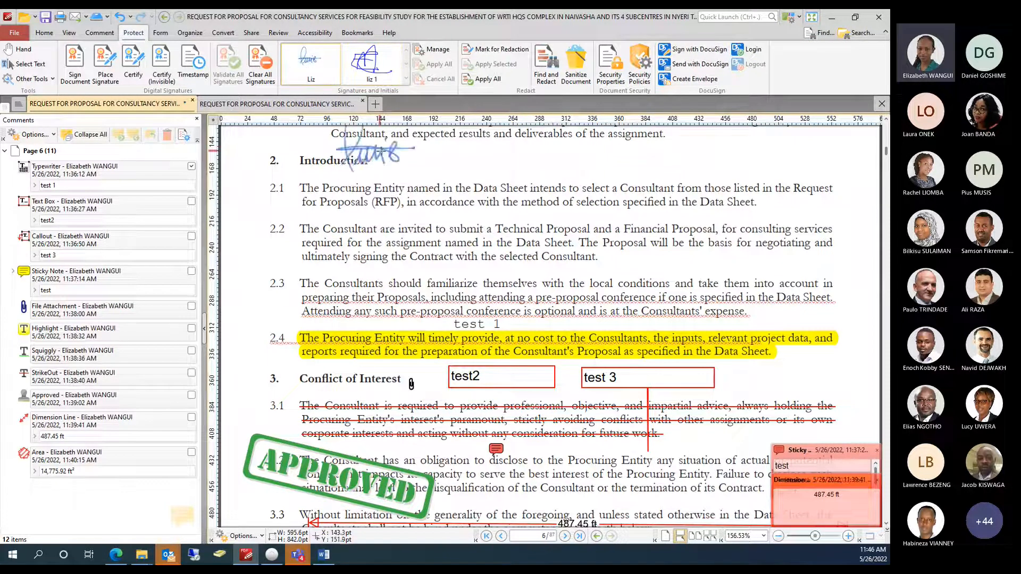
{"action": "left_click", "coordinate": [661, 265]}
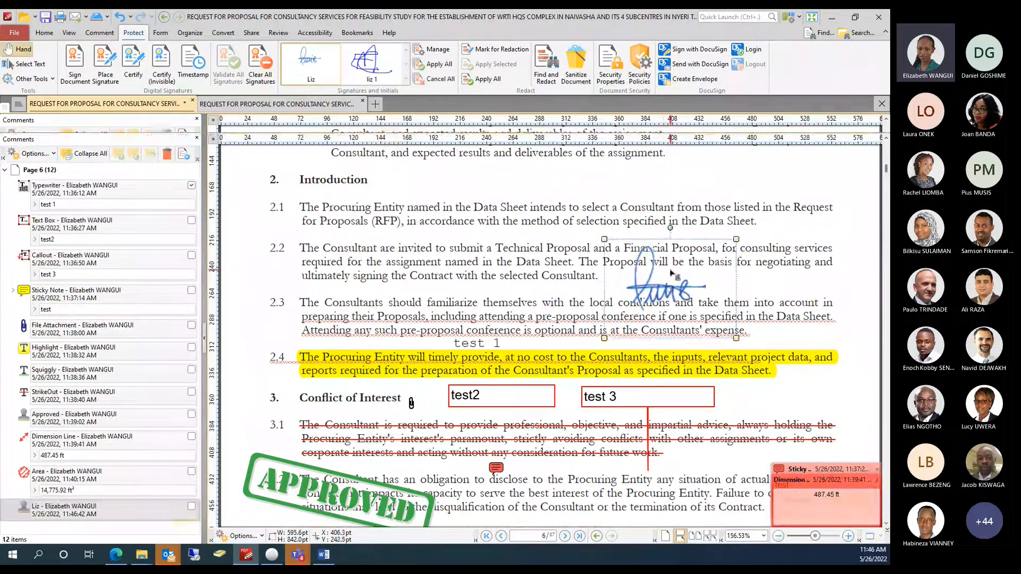
{"action": "left_click_drag", "start_coordinate": [735, 243], "coordinate": [665, 278]}
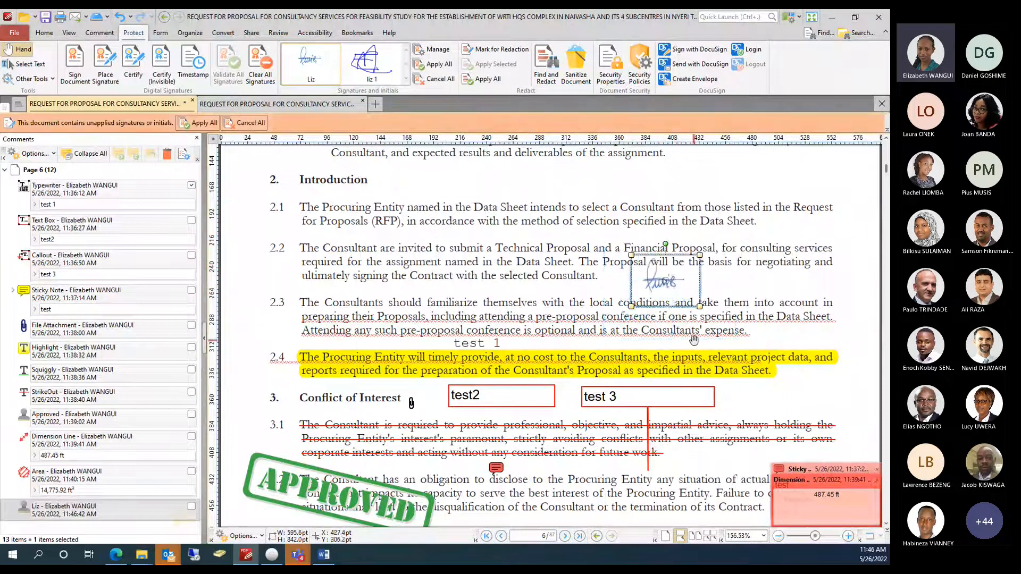
Place the hand-drawn signature near the start of paragraphs 2.2 and 2.3 and shrink it to a small mark.
{"action": "left_click", "coordinate": [379, 60]}
{"action": "left_click", "coordinate": [362, 260]}
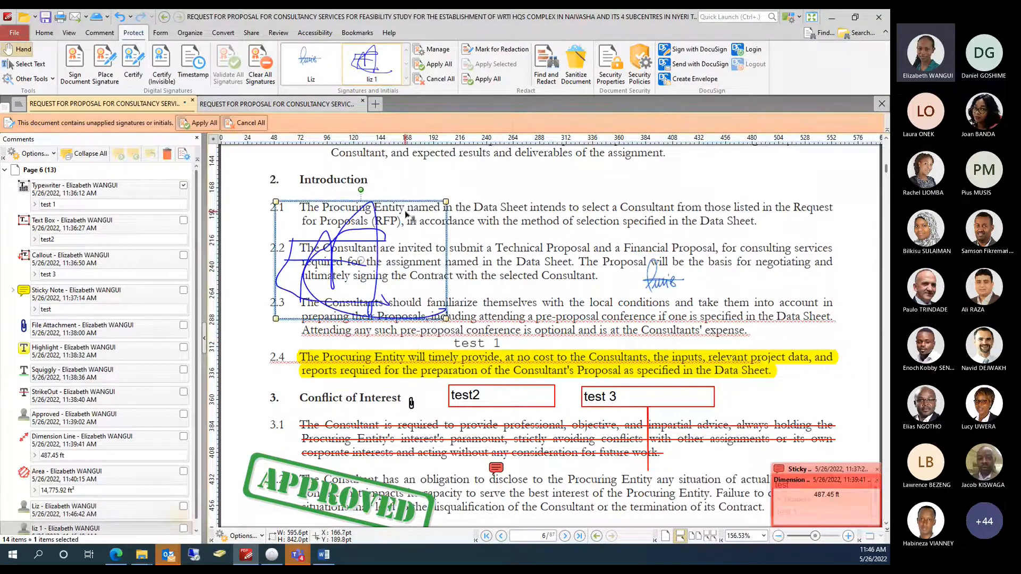
{"action": "left_click_drag", "start_coordinate": [448, 197], "coordinate": [346, 270]}
{"action": "left_click_drag", "start_coordinate": [276, 318], "coordinate": [297, 294]}
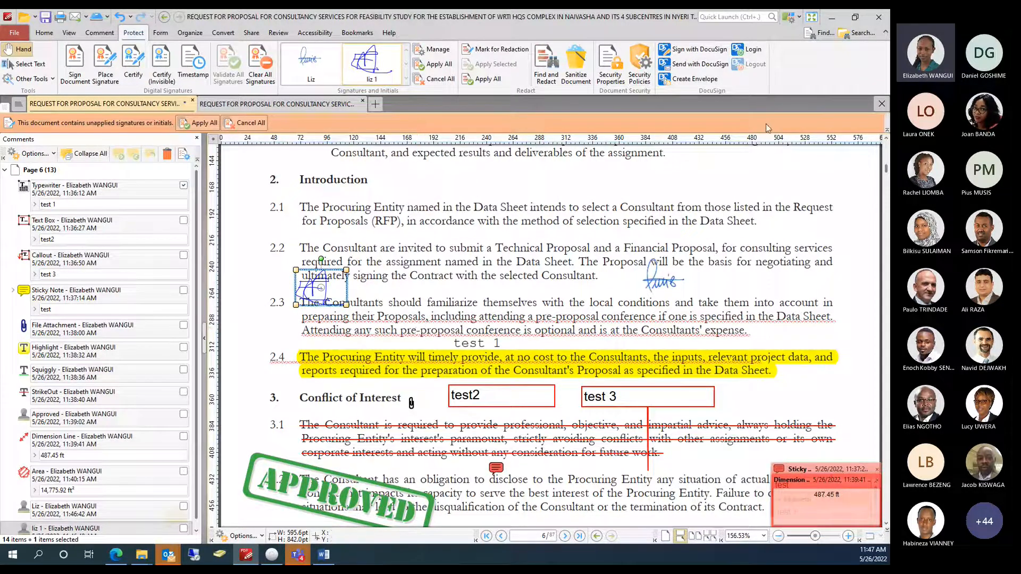
Select Password Security for the document, requiring a password to open it and restricting editing and printing.
{"action": "left_click", "coordinate": [610, 84]}
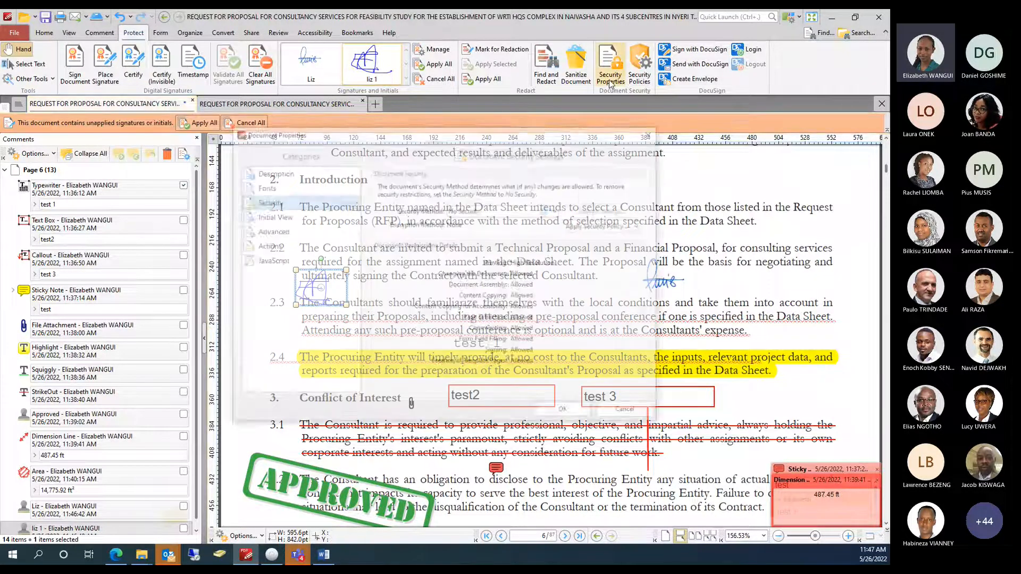
{"action": "left_click", "coordinate": [532, 216]}
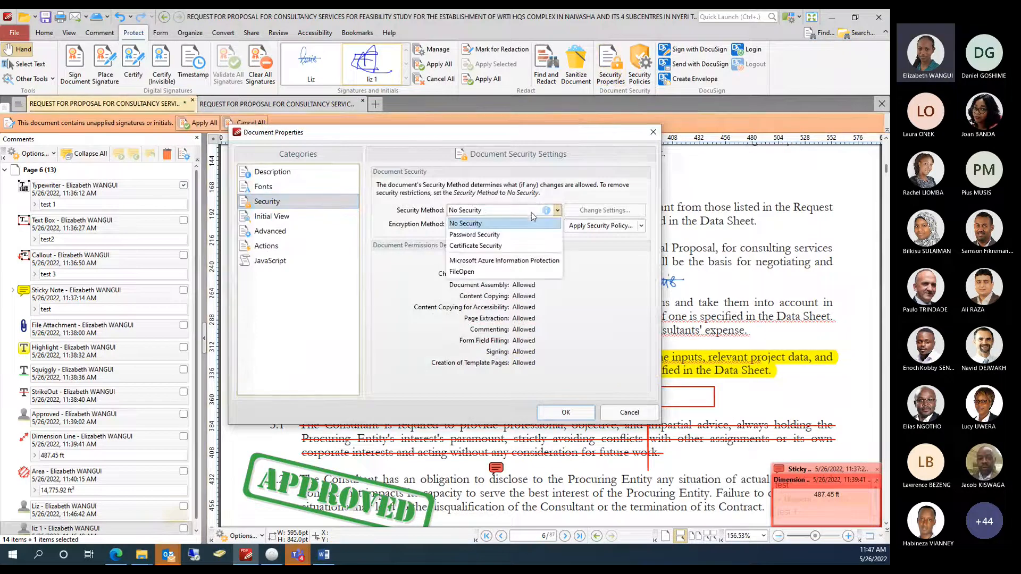
{"action": "left_click", "coordinate": [480, 235]}
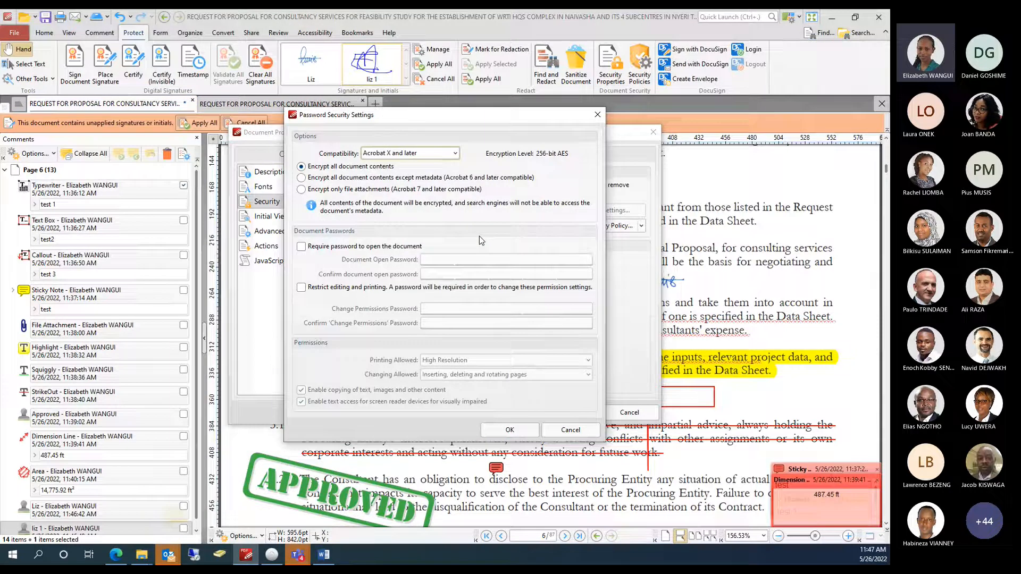
{"action": "left_click", "coordinate": [301, 248]}
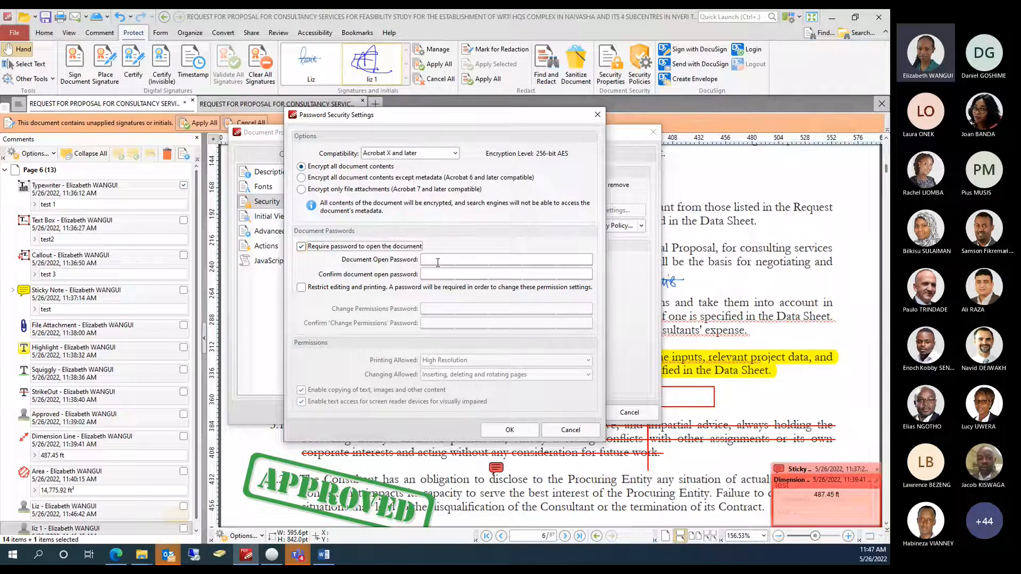
{"action": "left_click", "coordinate": [301, 288]}
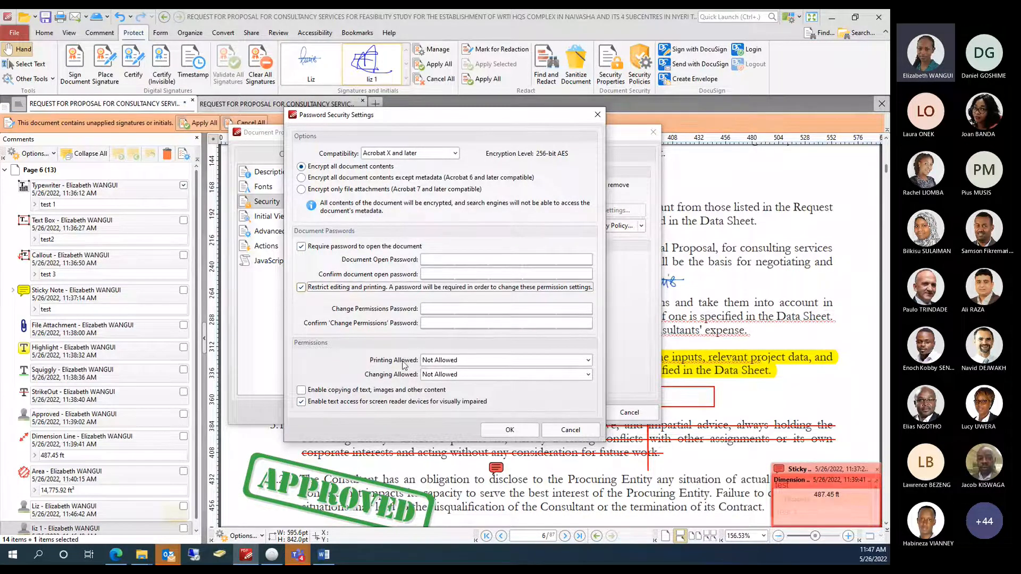
Examine the permission choices for printing and changing the document, keeping both at Not Allowed.
{"action": "left_click", "coordinate": [436, 363]}
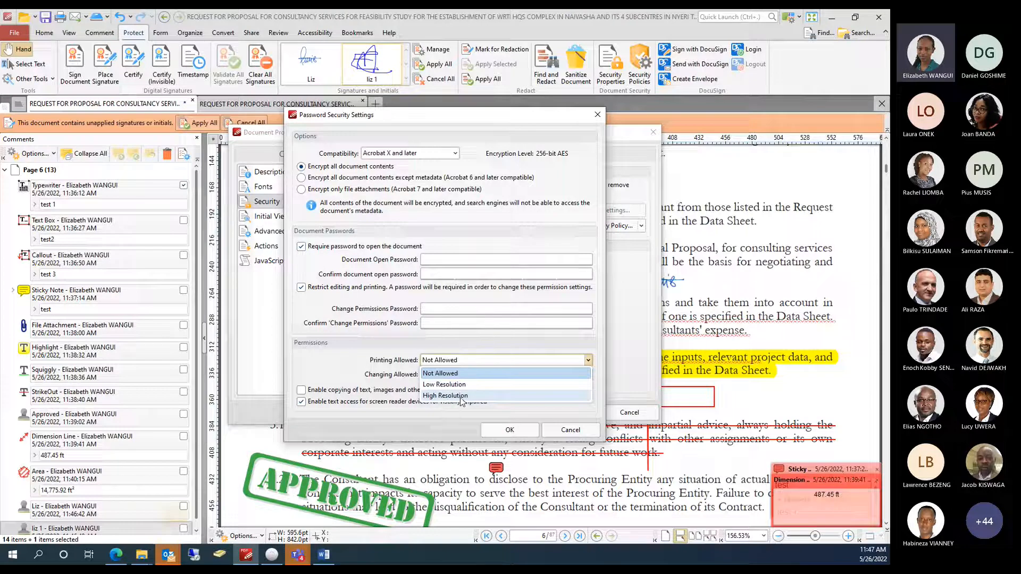
{"action": "left_click", "coordinate": [437, 373]}
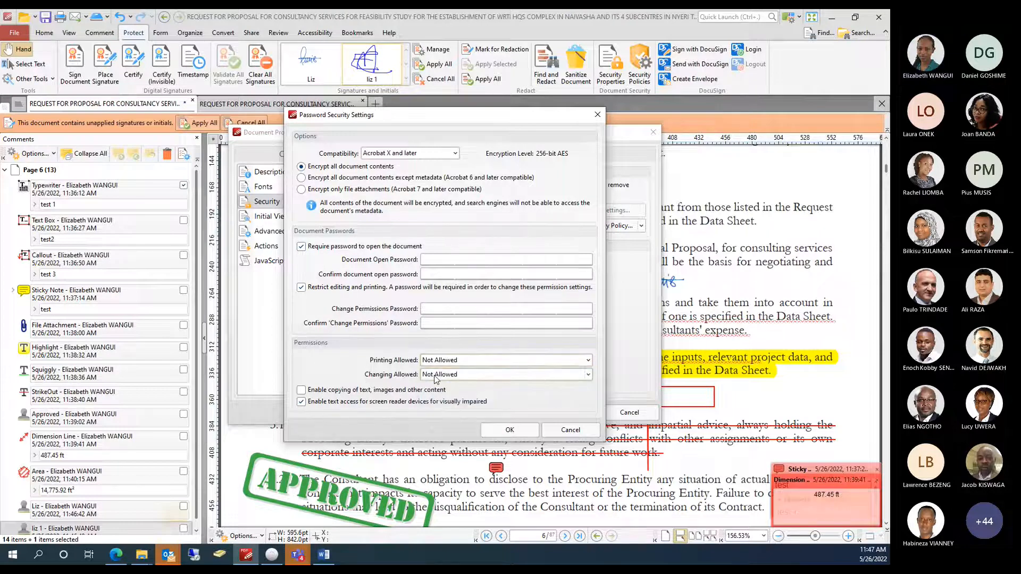
{"action": "left_click", "coordinate": [437, 375]}
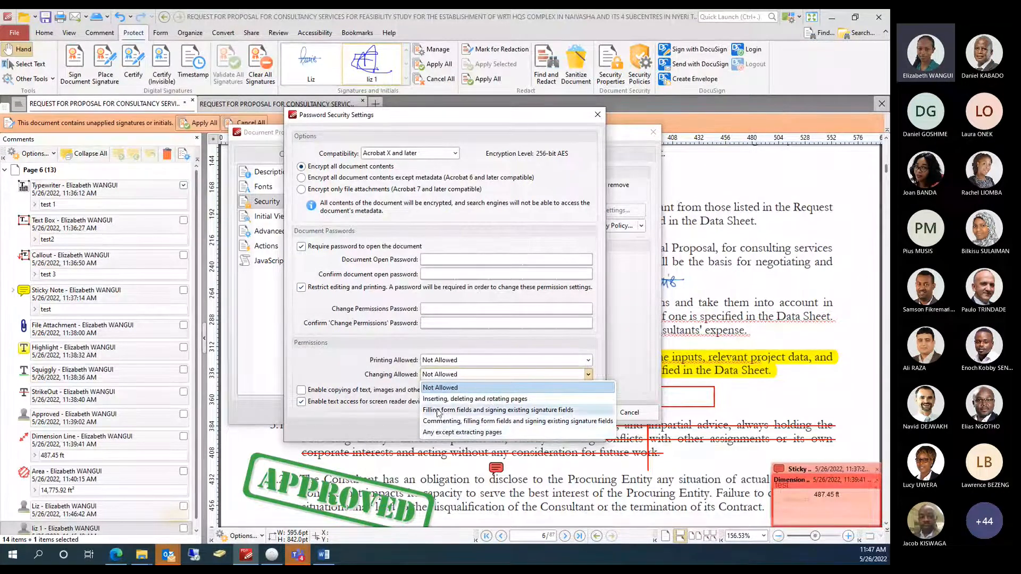
{"action": "left_click", "coordinate": [338, 367]}
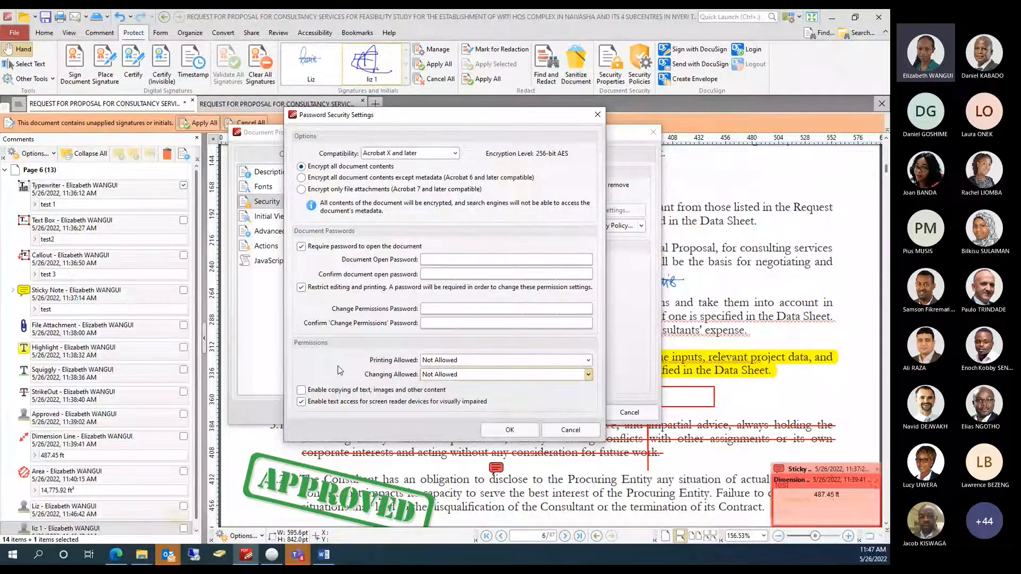
Discard the password security settings and close the document properties without applying any protection.
{"action": "left_click", "coordinate": [571, 431]}
{"action": "left_click", "coordinate": [629, 413]}
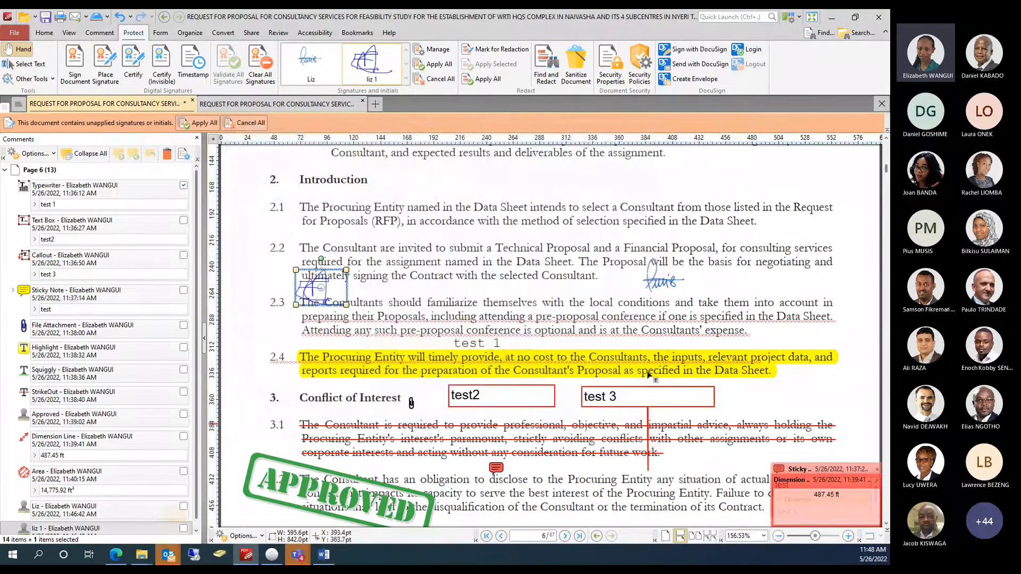
Examine the options for inserting pages, including comment handling and a custom destination page, and for deleting pages, without applying any.
{"action": "left_click", "coordinate": [189, 33]}
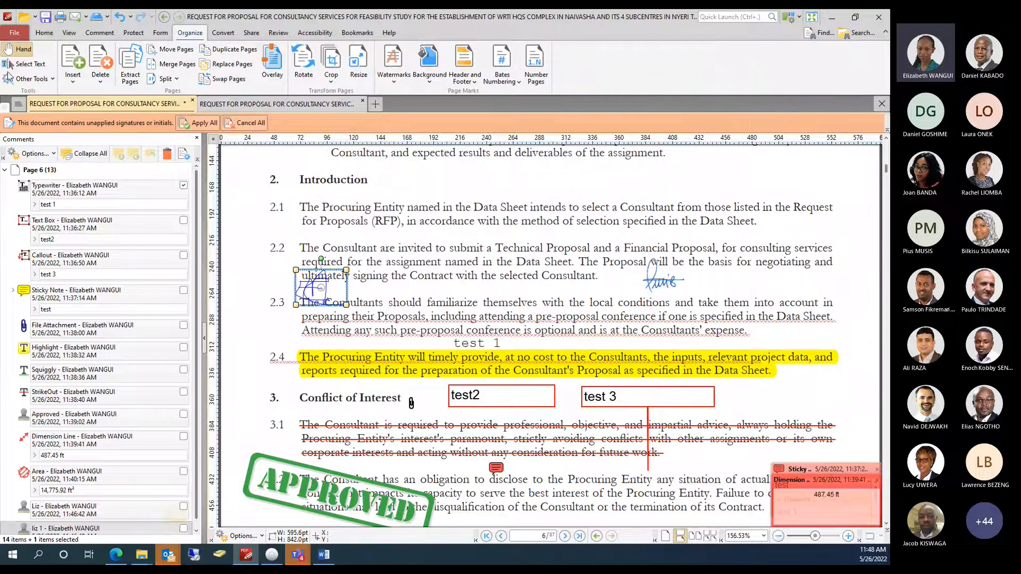
{"action": "left_click", "coordinate": [73, 78]}
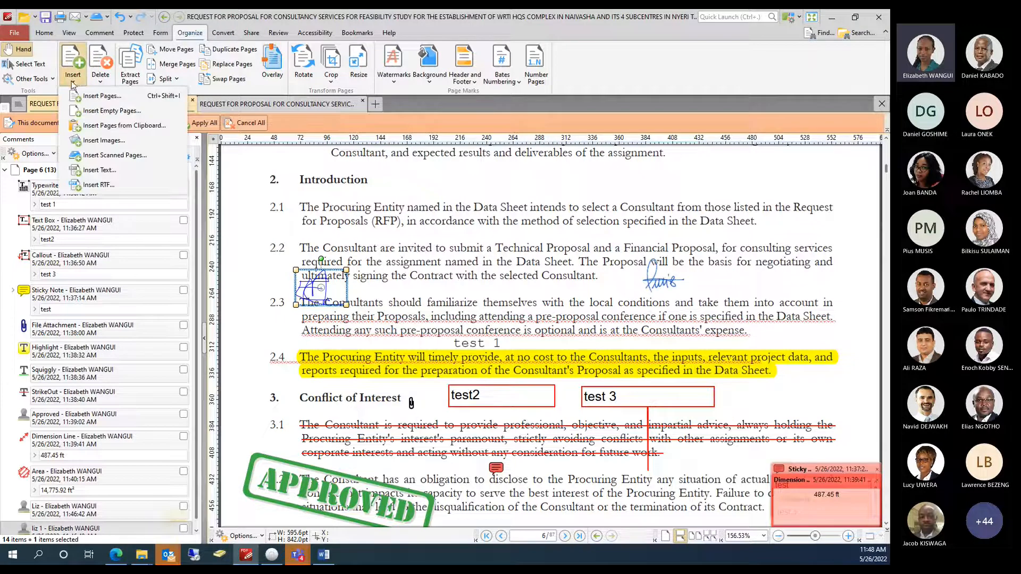
{"action": "left_click", "coordinate": [102, 96]}
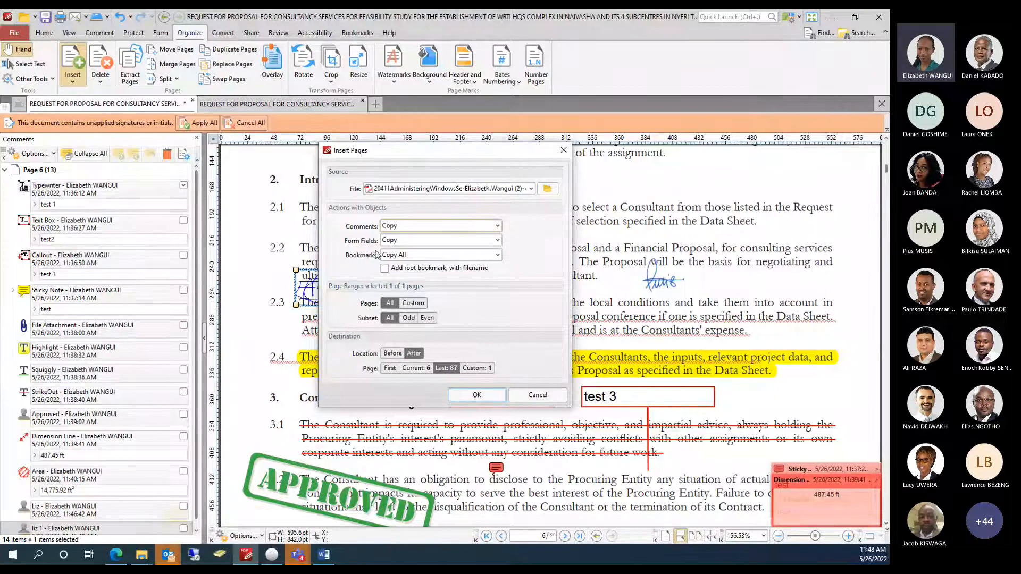
{"action": "left_click", "coordinate": [497, 228]}
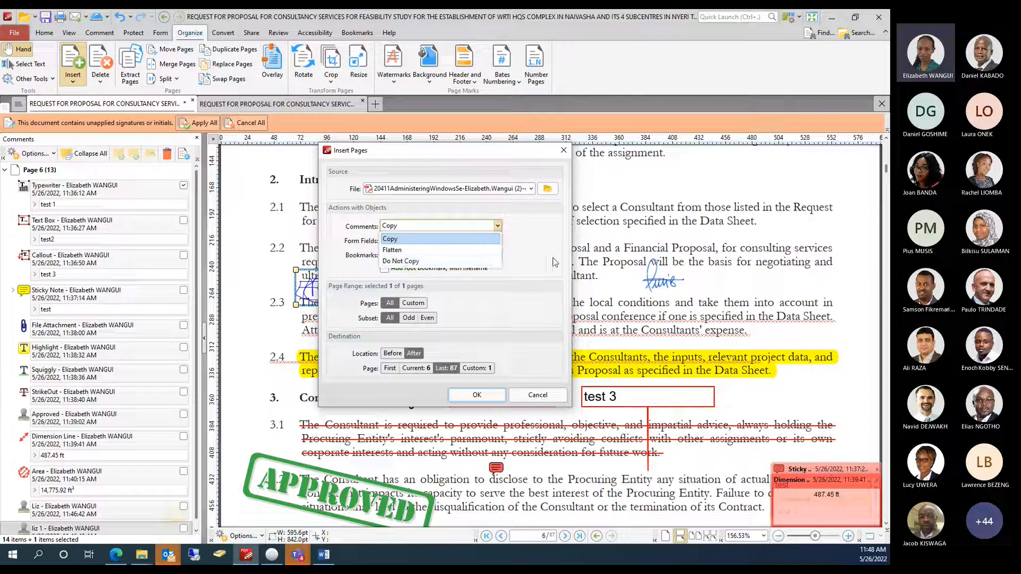
{"action": "left_click", "coordinate": [537, 250]}
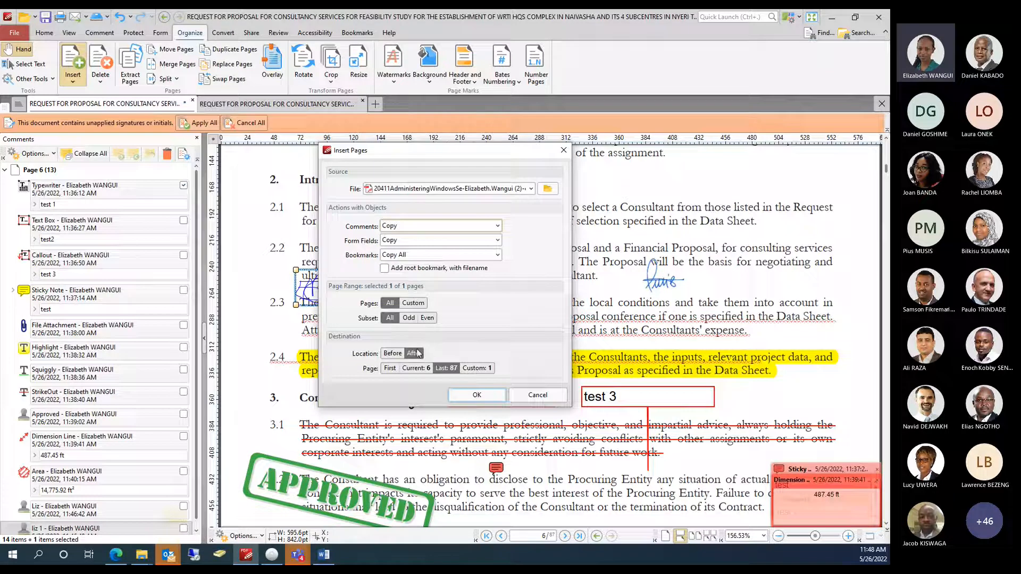
{"action": "left_click", "coordinate": [480, 369]}
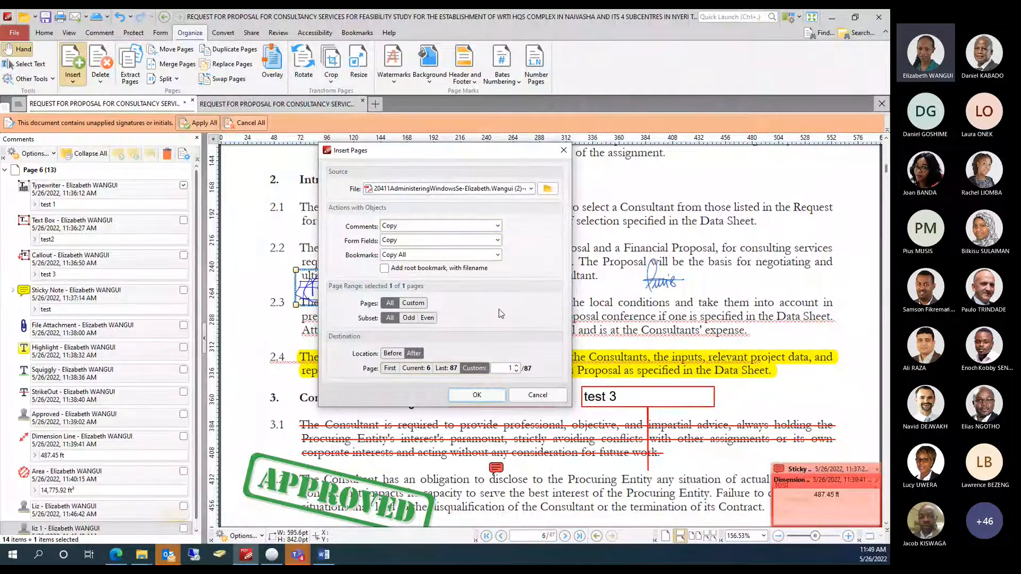
{"action": "left_click", "coordinate": [538, 395]}
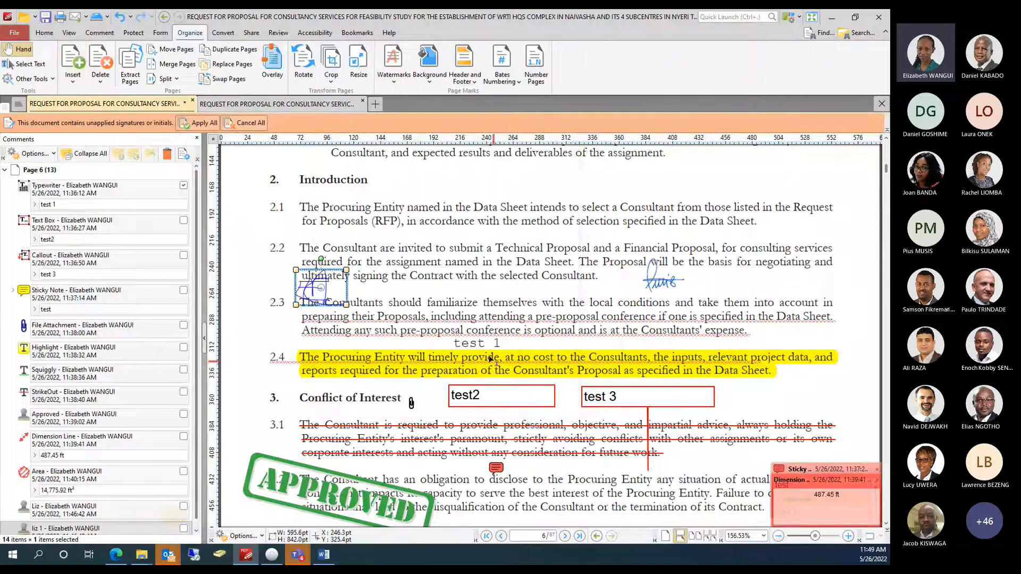
{"action": "left_click", "coordinate": [101, 78]}
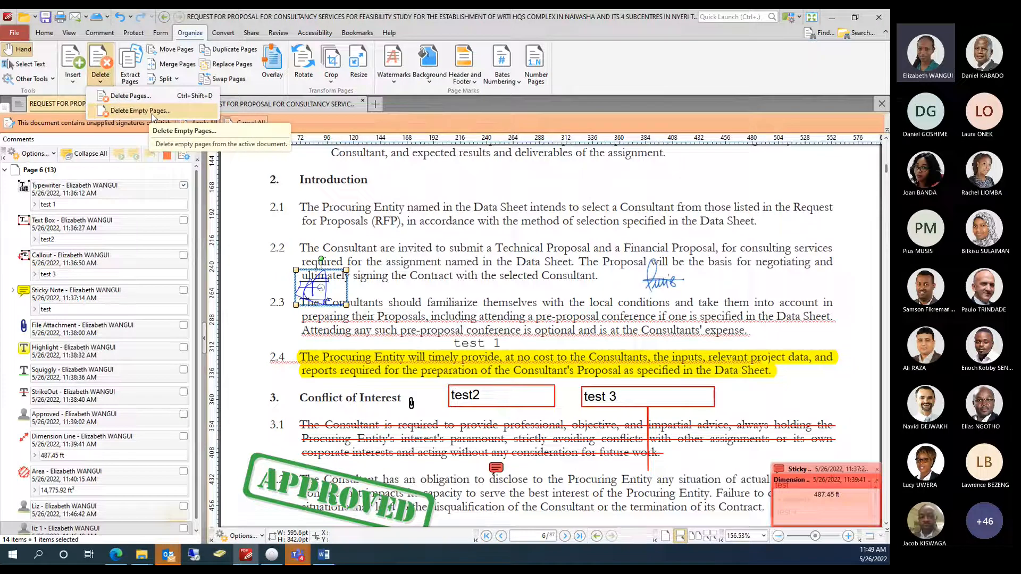
{"action": "left_click", "coordinate": [245, 163]}
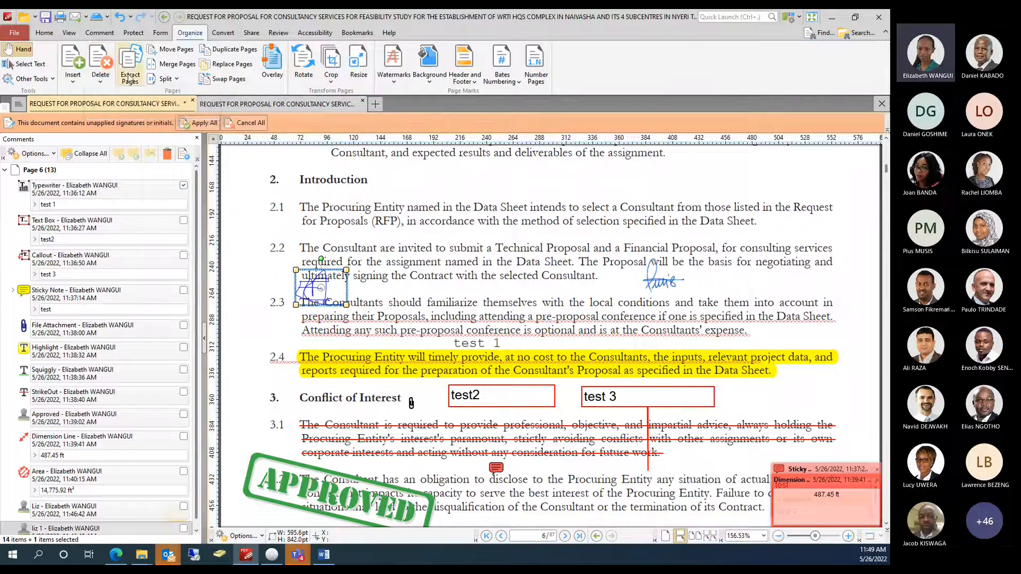
Extract the current page 6 to a file named test in the Documents folder, copying the form fields.
{"action": "left_click", "coordinate": [129, 80]}
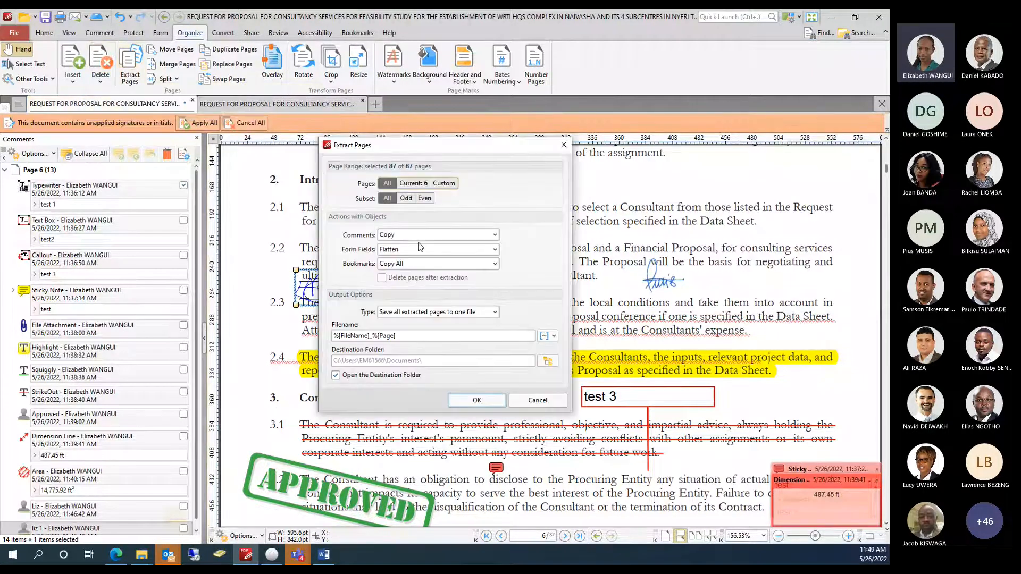
{"action": "left_click", "coordinate": [410, 185]}
{"action": "left_click", "coordinate": [402, 251]}
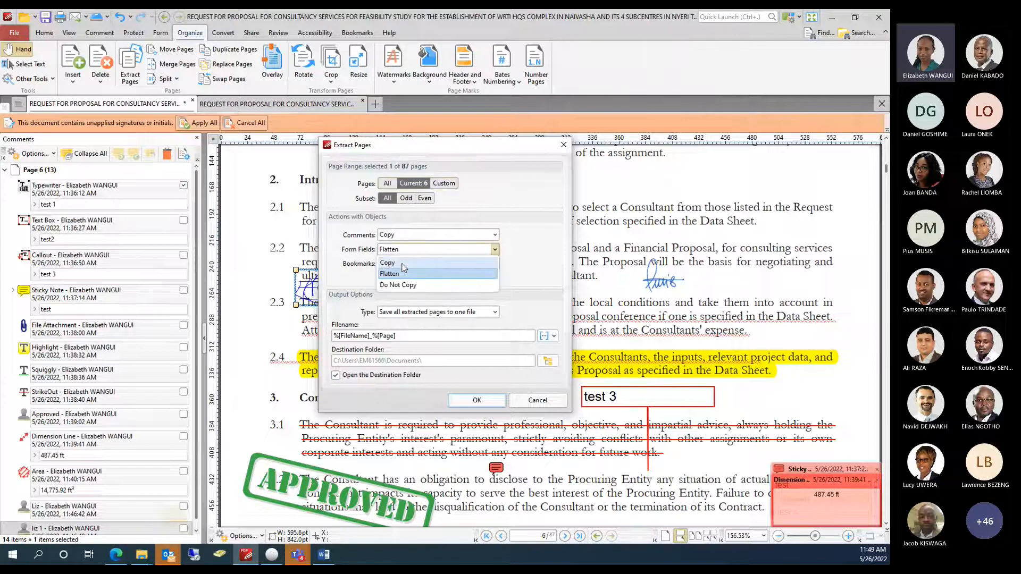
{"action": "left_click", "coordinate": [403, 263]}
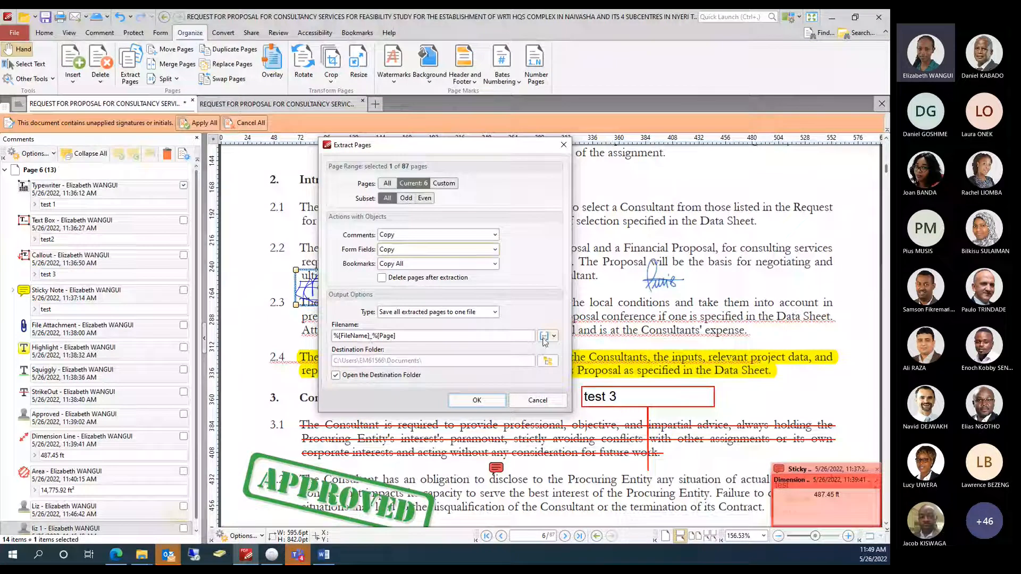
{"action": "double_click", "coordinate": [410, 336]}
{"action": "type", "text": "test"}
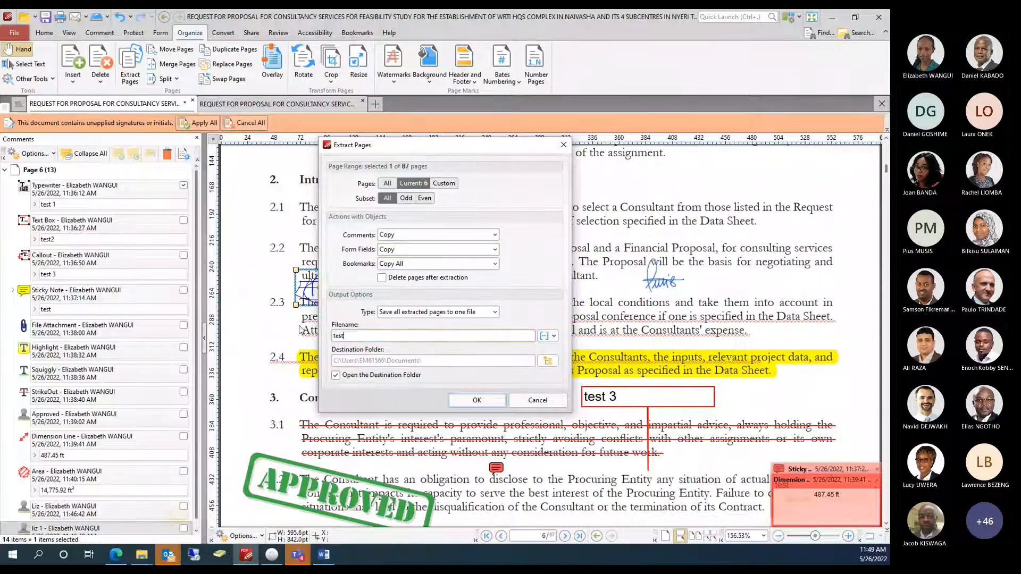
{"action": "left_click", "coordinate": [478, 400]}
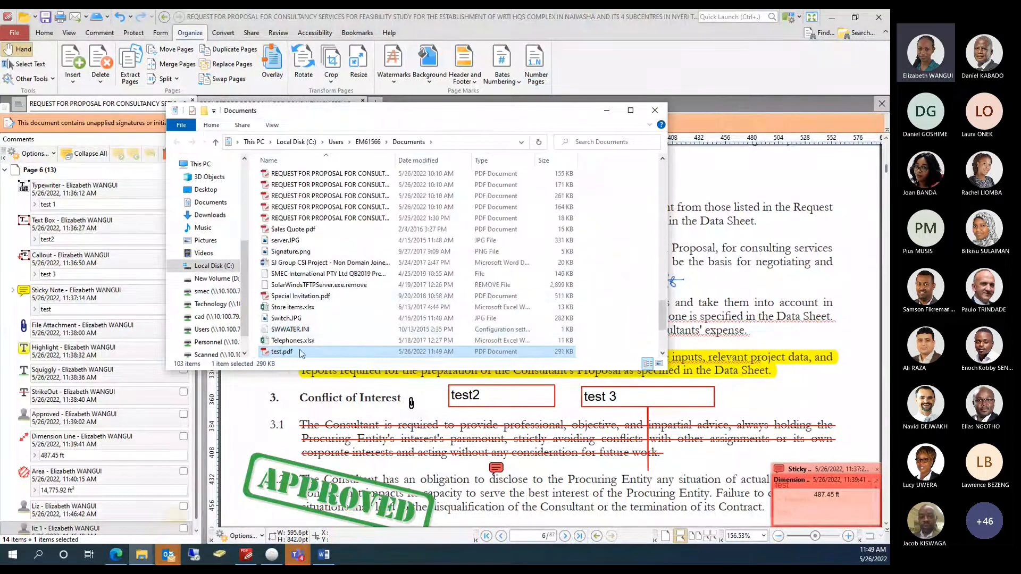
Look into the training folder on the Desktop and close the file browser.
{"action": "left_click", "coordinate": [221, 190]}
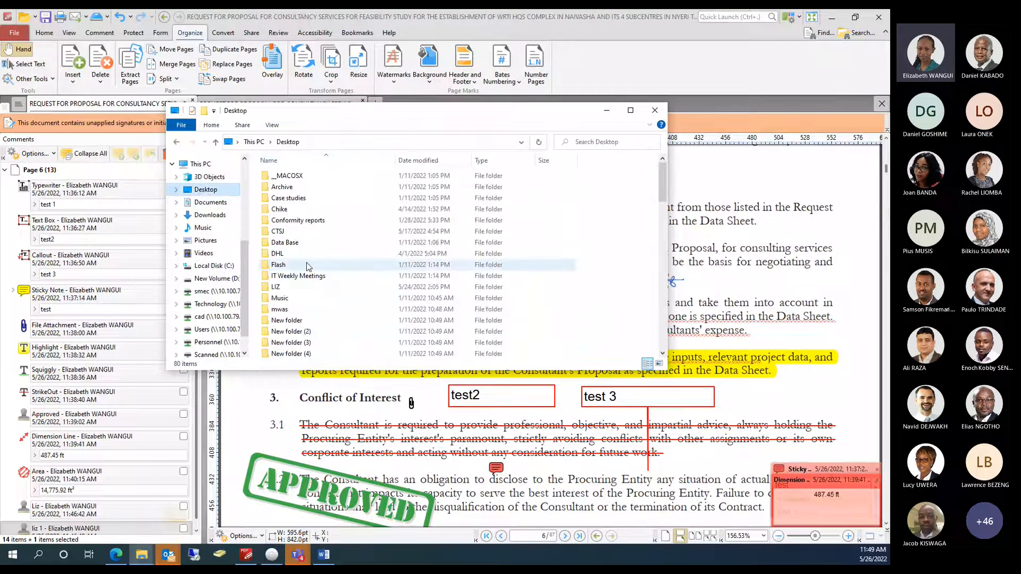
{"action": "scroll", "coordinate": [313, 263], "scroll_direction": "down", "scroll_amount": 4}
{"action": "double_click", "coordinate": [285, 306]}
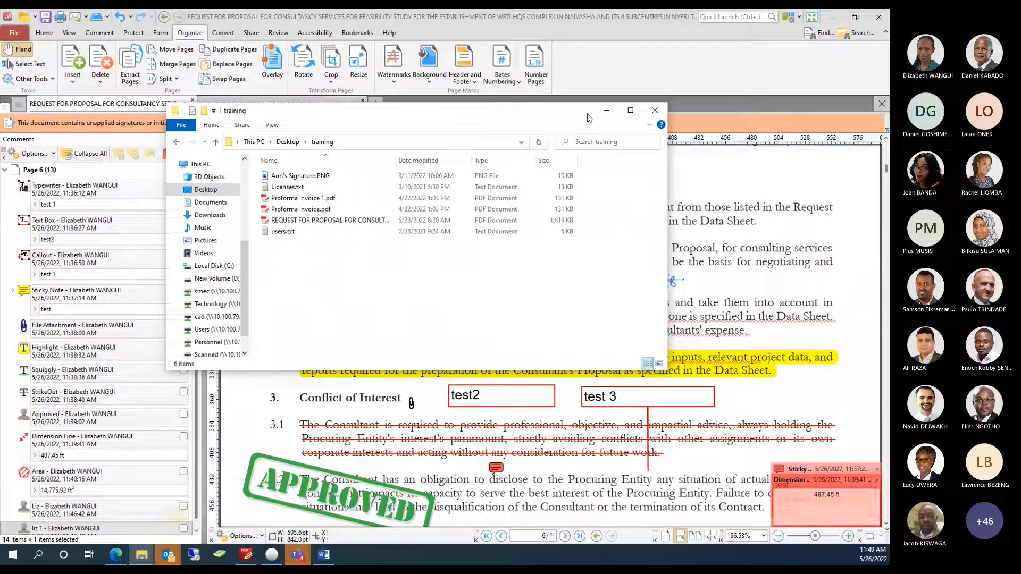
{"action": "left_click", "coordinate": [654, 110]}
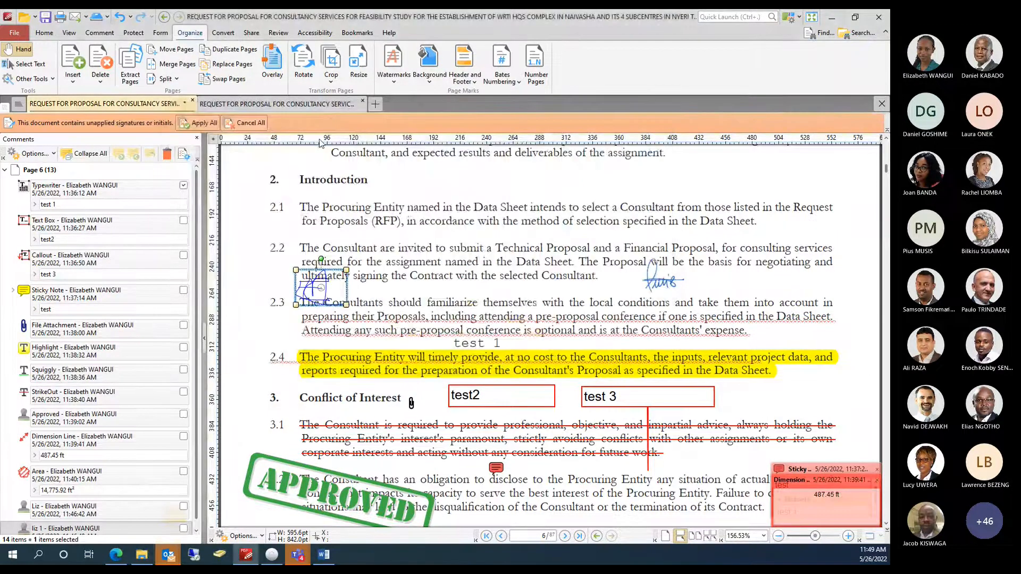
Try to extract page 6 as test again, choosing to save it under a new name, and cancel the extraction.
{"action": "left_click", "coordinate": [128, 79]}
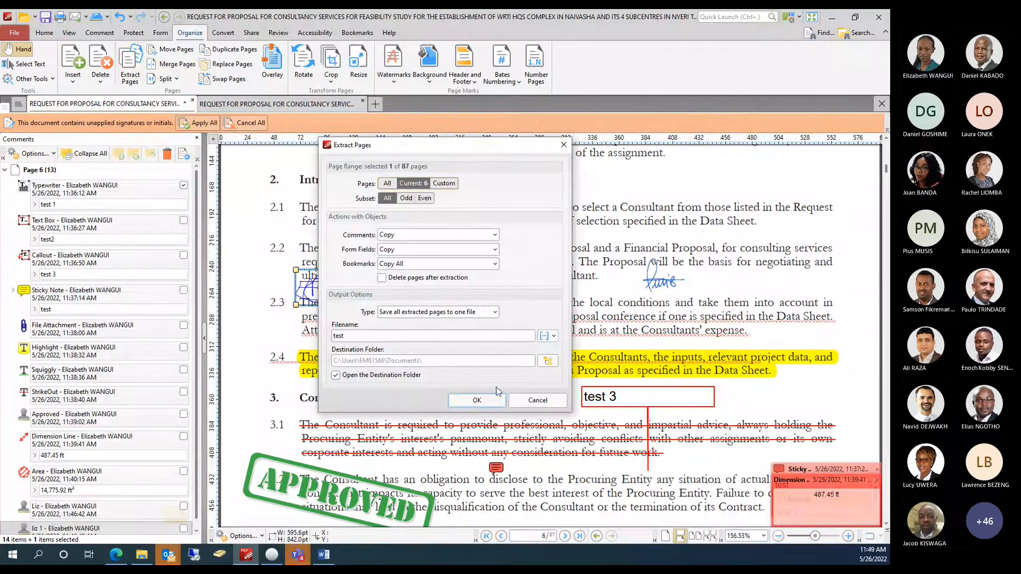
{"action": "left_click", "coordinate": [480, 400]}
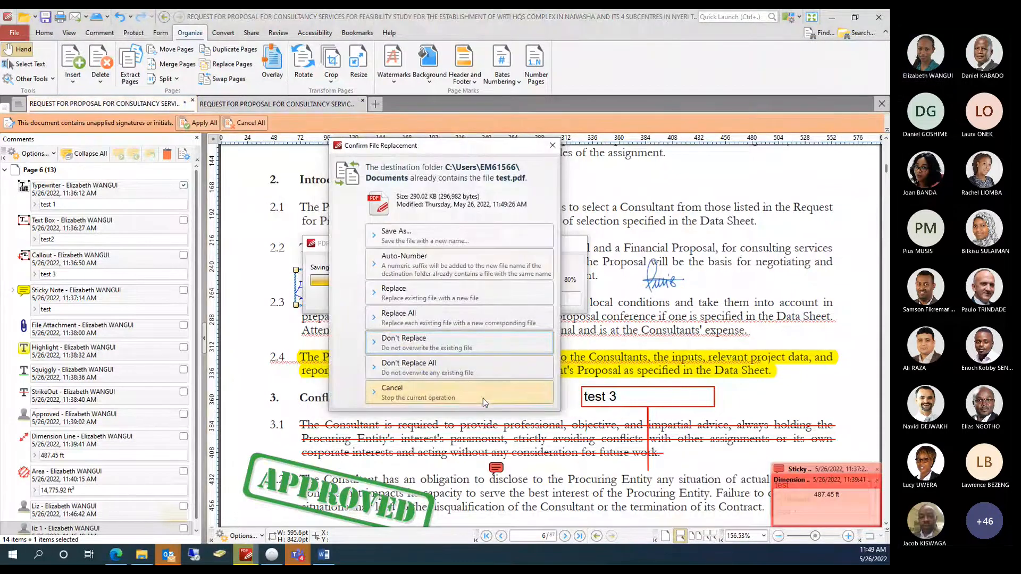
{"action": "left_click", "coordinate": [411, 237]}
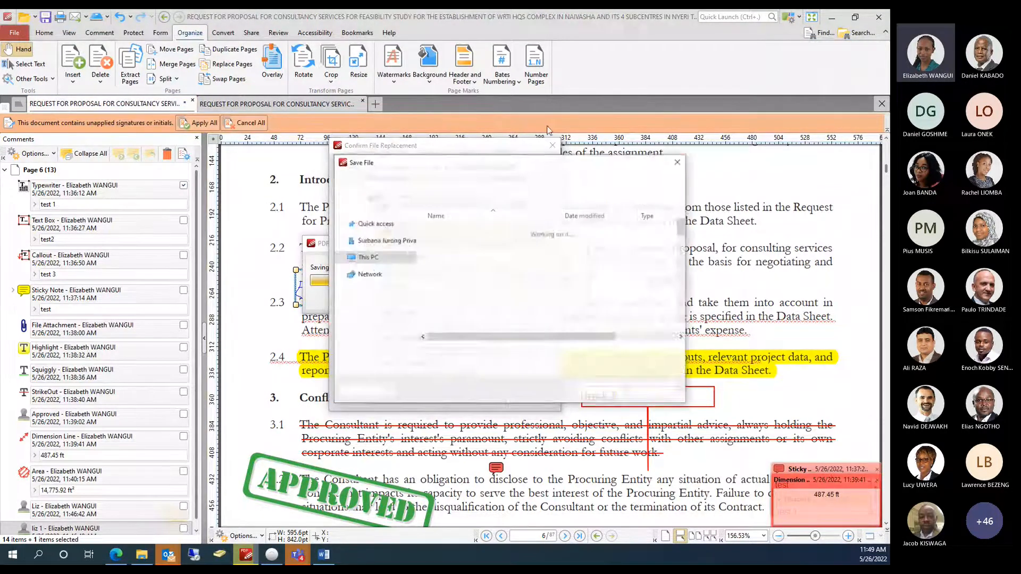
{"action": "left_click", "coordinate": [681, 165]}
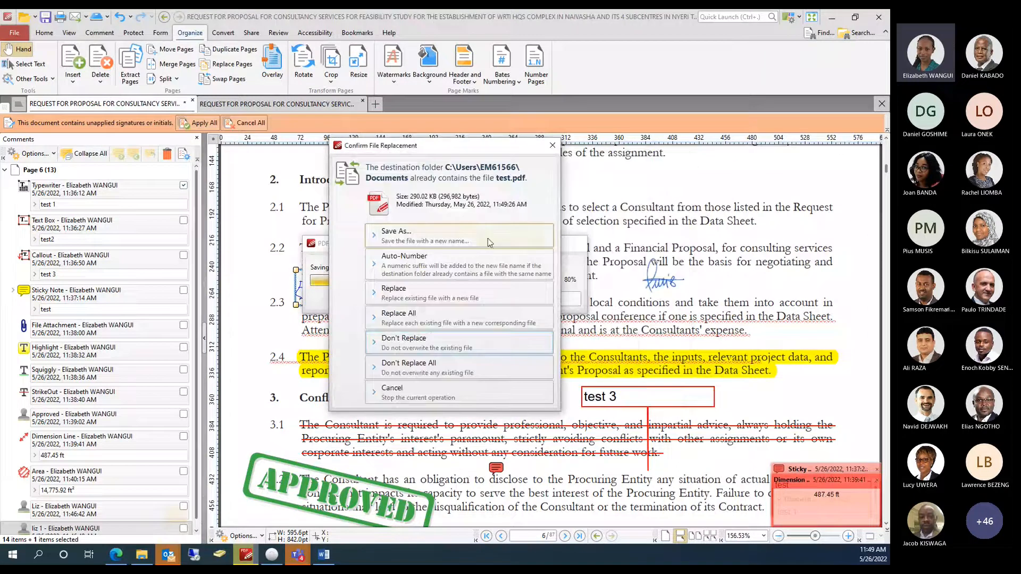
{"action": "left_click", "coordinate": [553, 146]}
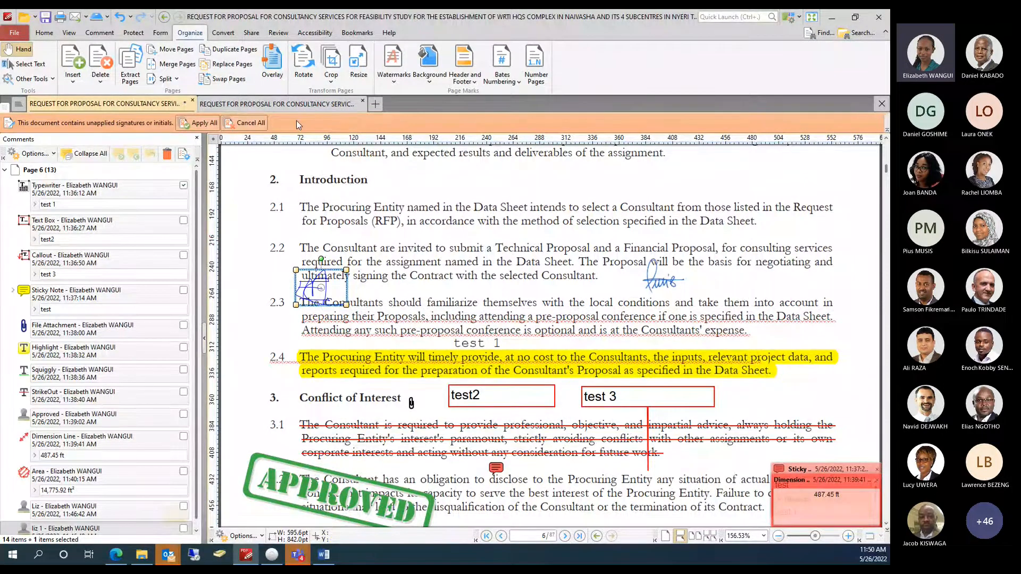
View the comment summary document and return to the request for proposal.
{"action": "left_click", "coordinate": [287, 103]}
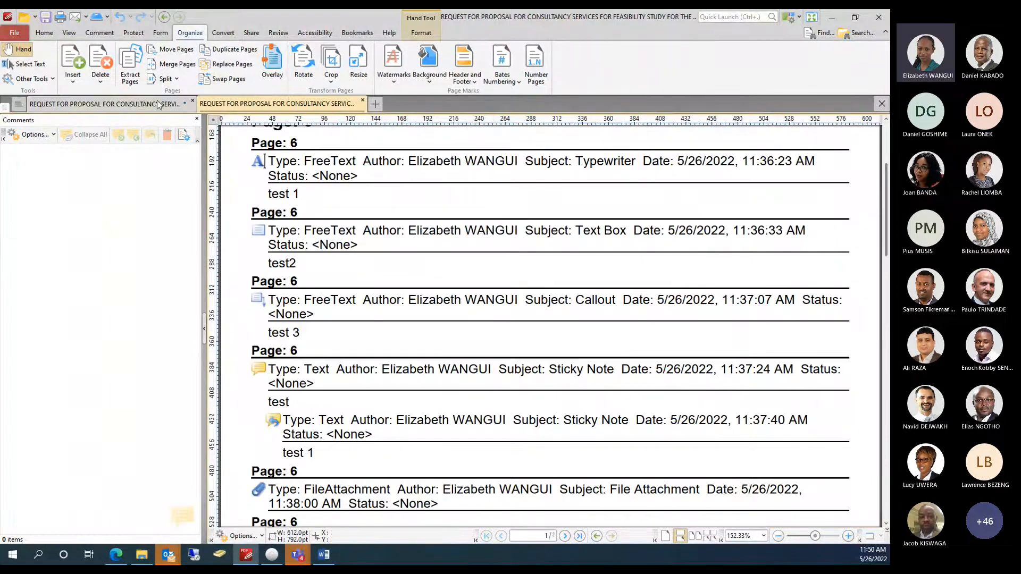
{"action": "left_click", "coordinate": [158, 104]}
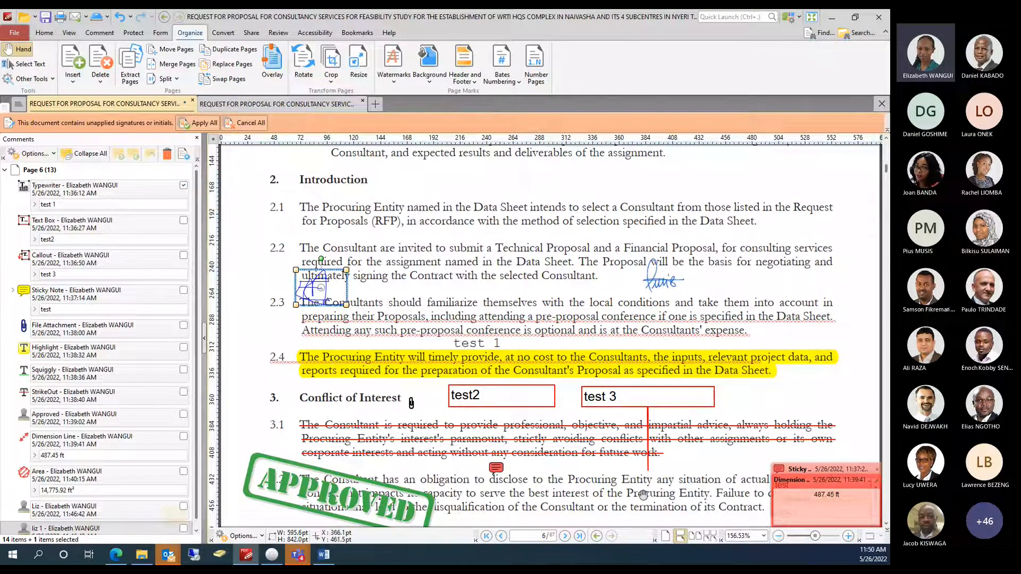
Examine the Replace Pages options, including the source file, Full Replace and comment handling, and cancel without replacing anything.
{"action": "left_click", "coordinate": [232, 65]}
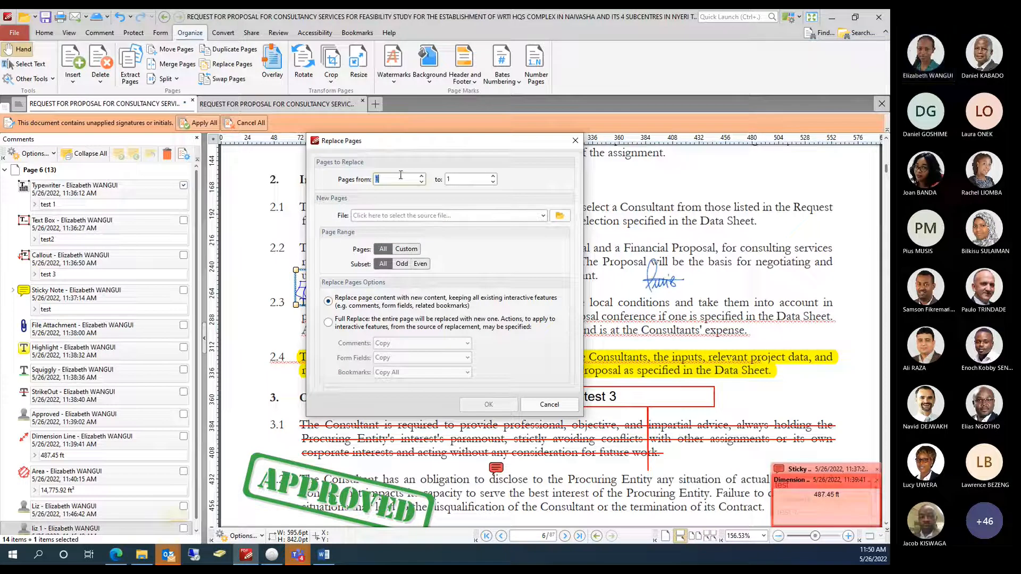
{"action": "left_click", "coordinate": [565, 221]}
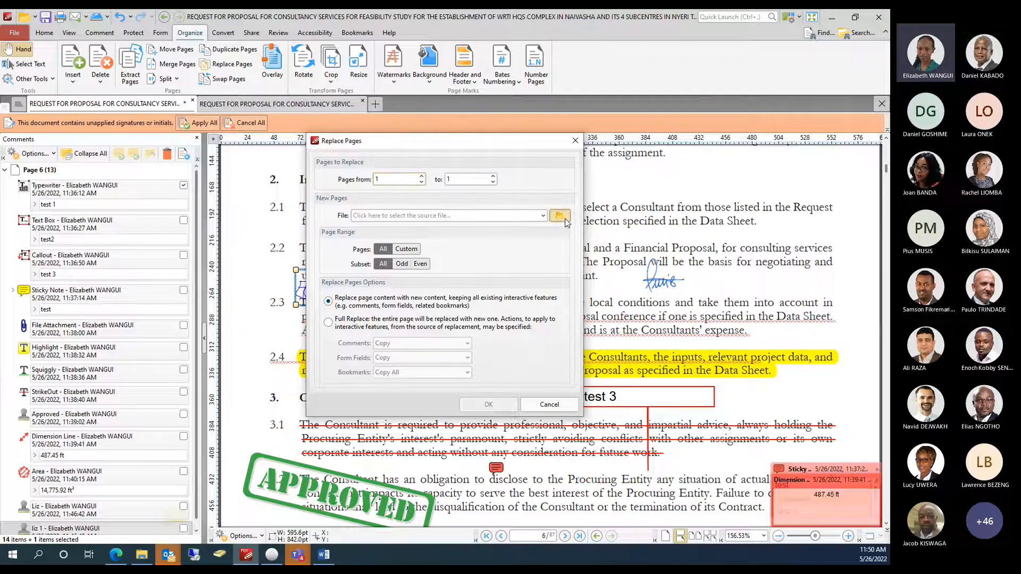
{"action": "left_click", "coordinate": [655, 130]}
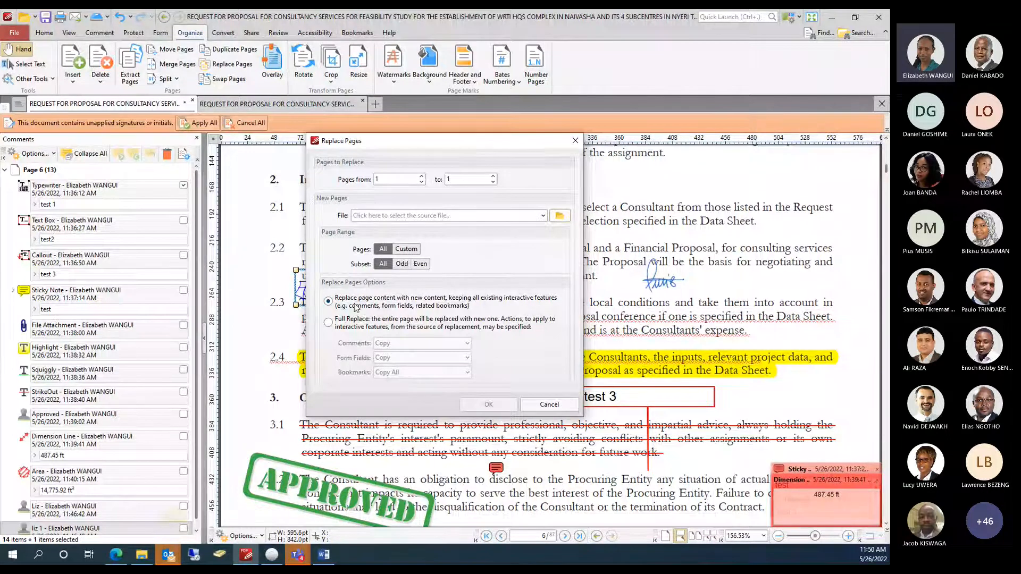
{"action": "left_click", "coordinate": [328, 323]}
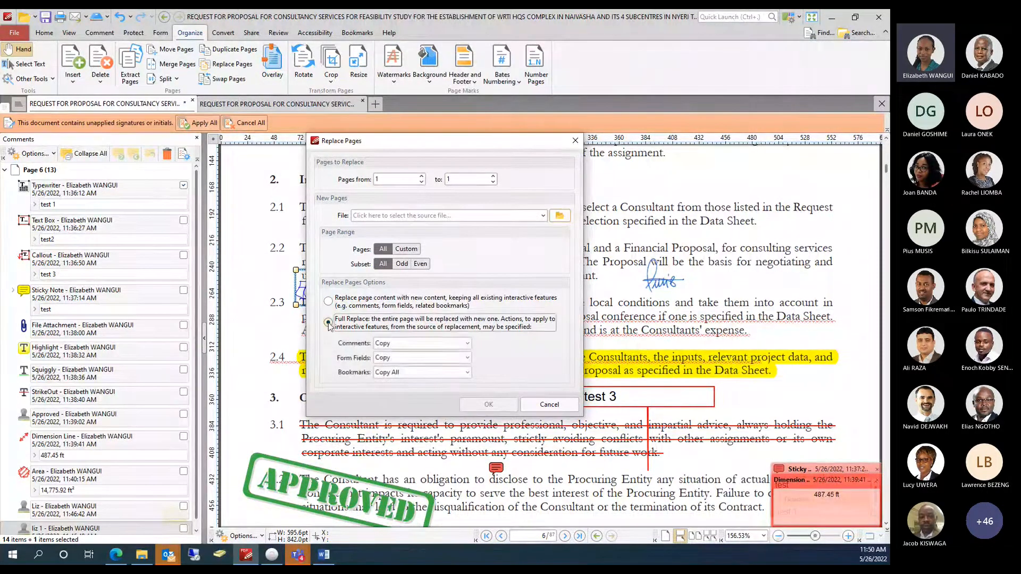
{"action": "left_click", "coordinate": [391, 344]}
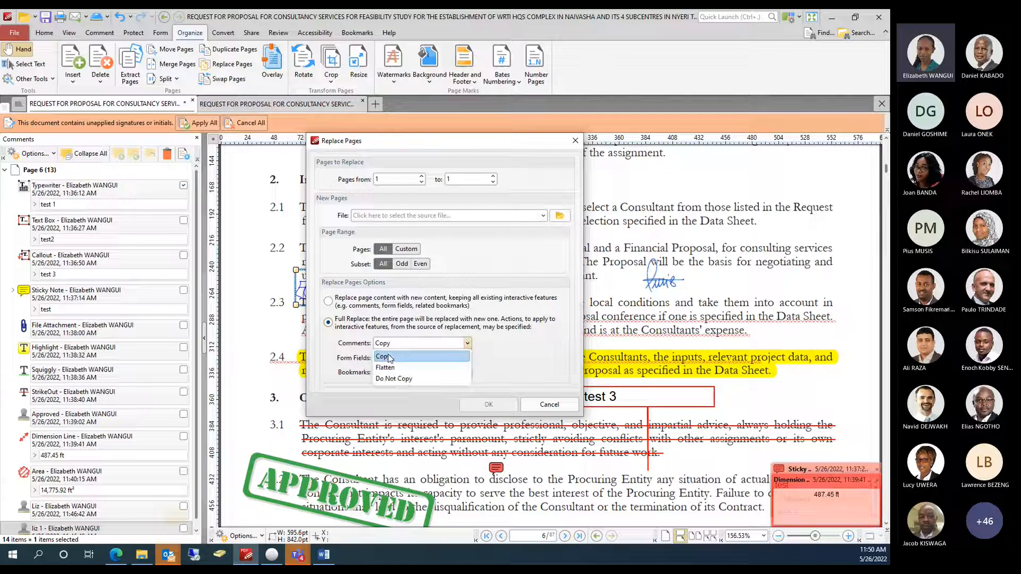
{"action": "left_click", "coordinate": [543, 398]}
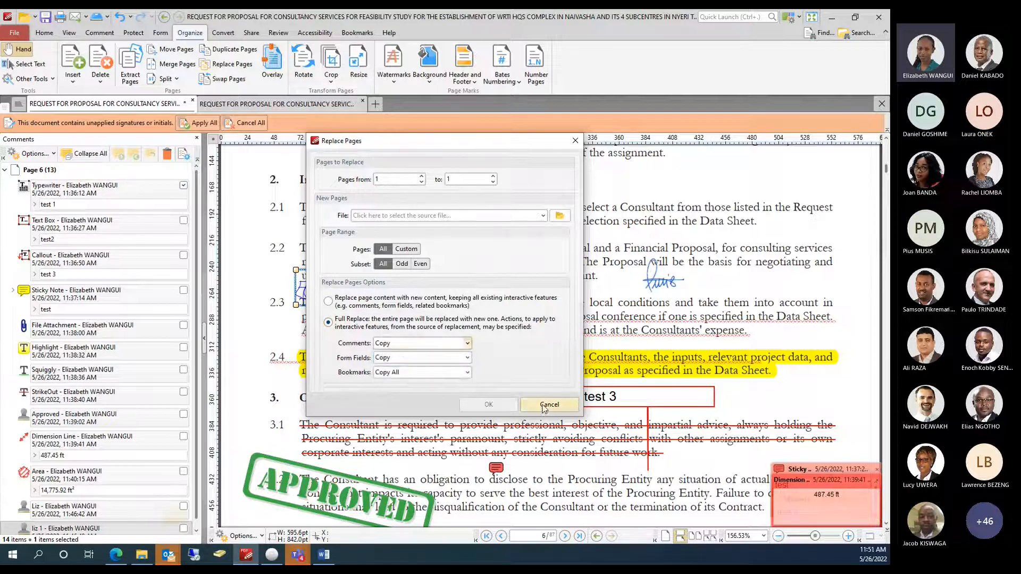
{"action": "left_click", "coordinate": [531, 405]}
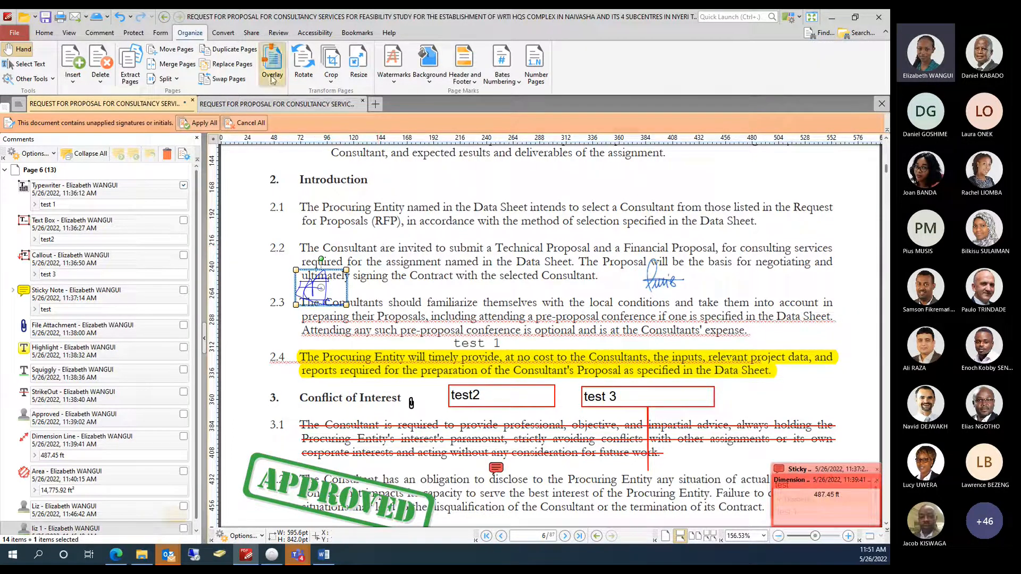
Preview Licenses.txt from the training folder as an overlay on all the document's pages, and cancel the overlay.
{"action": "left_click", "coordinate": [272, 60]}
{"action": "left_click", "coordinate": [429, 137]}
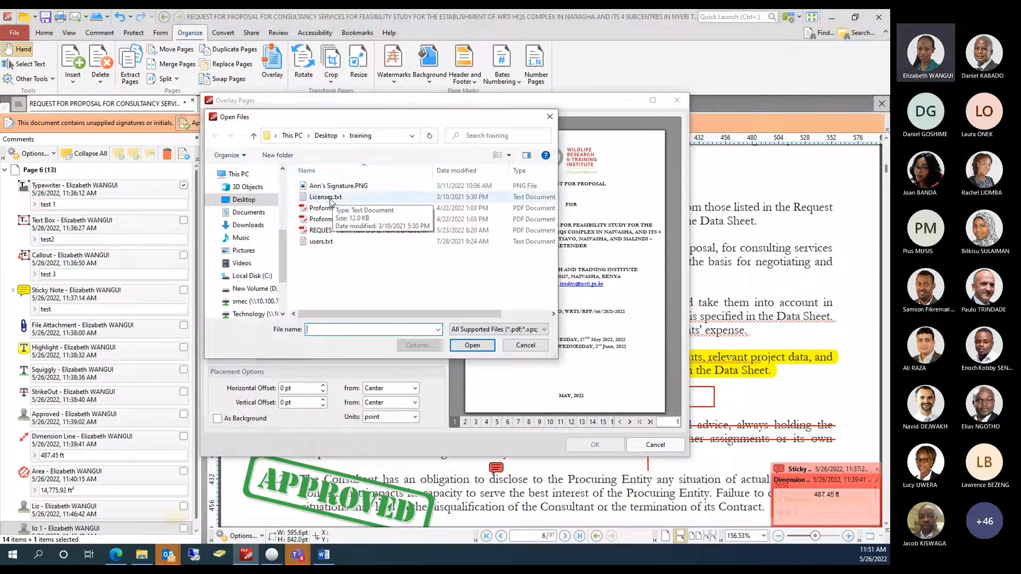
{"action": "left_click", "coordinate": [331, 198]}
{"action": "left_click", "coordinate": [471, 346]}
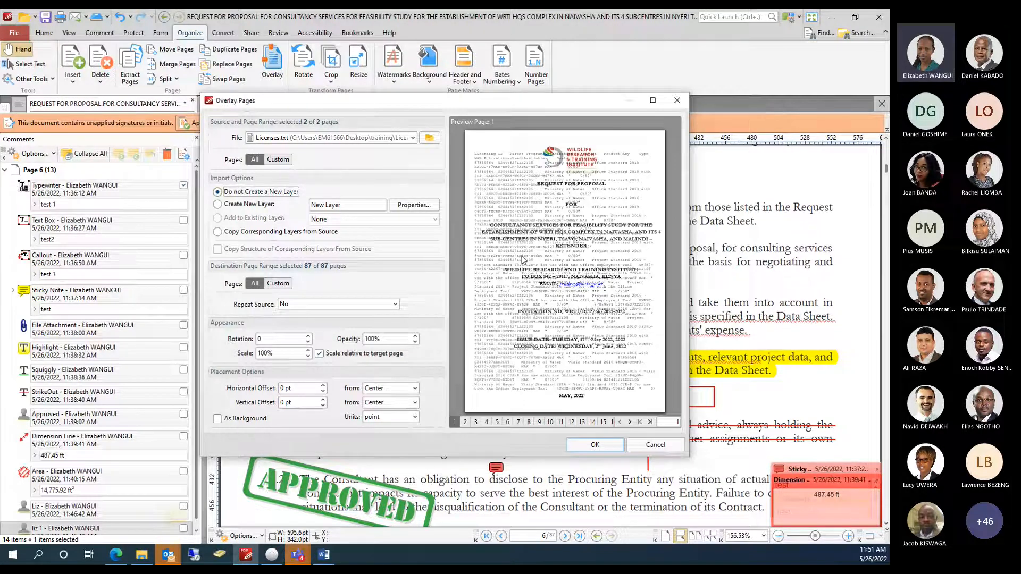
{"action": "key", "text": "Escape"}
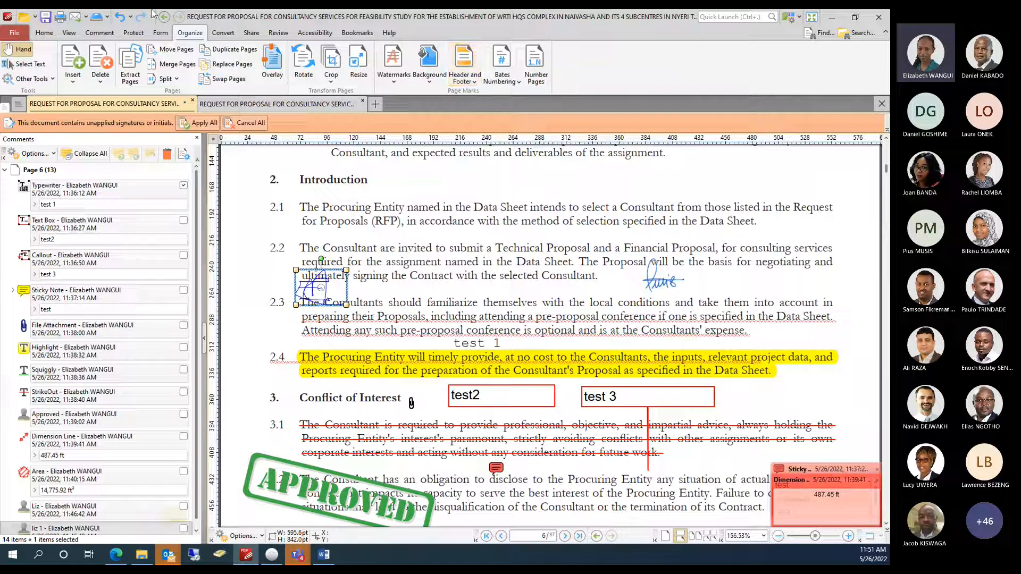
View the options for creating PDFs from files and examine the available Convert from PDF converters in the preferences.
{"action": "left_click", "coordinate": [226, 33]}
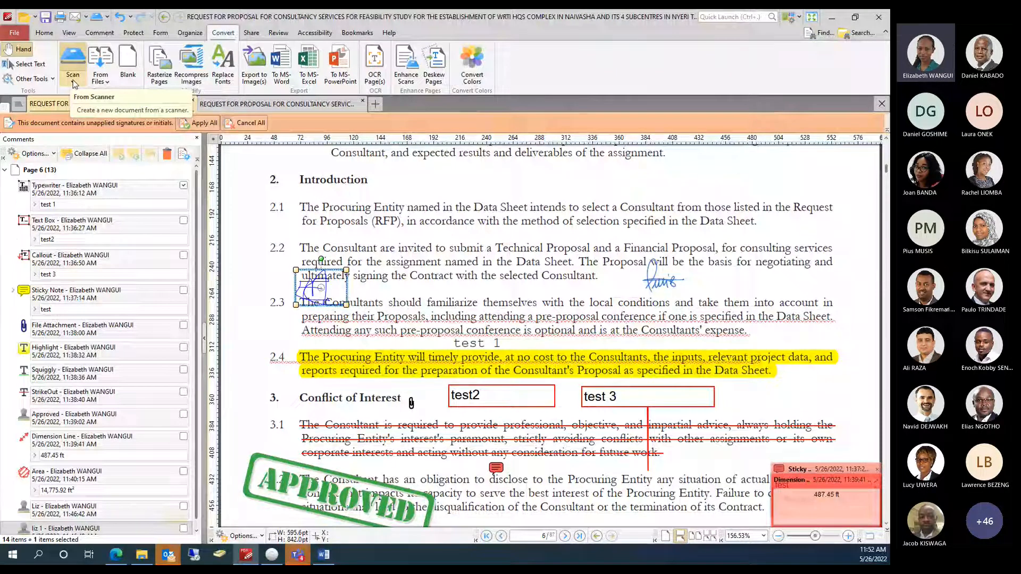
{"action": "left_click", "coordinate": [108, 82]}
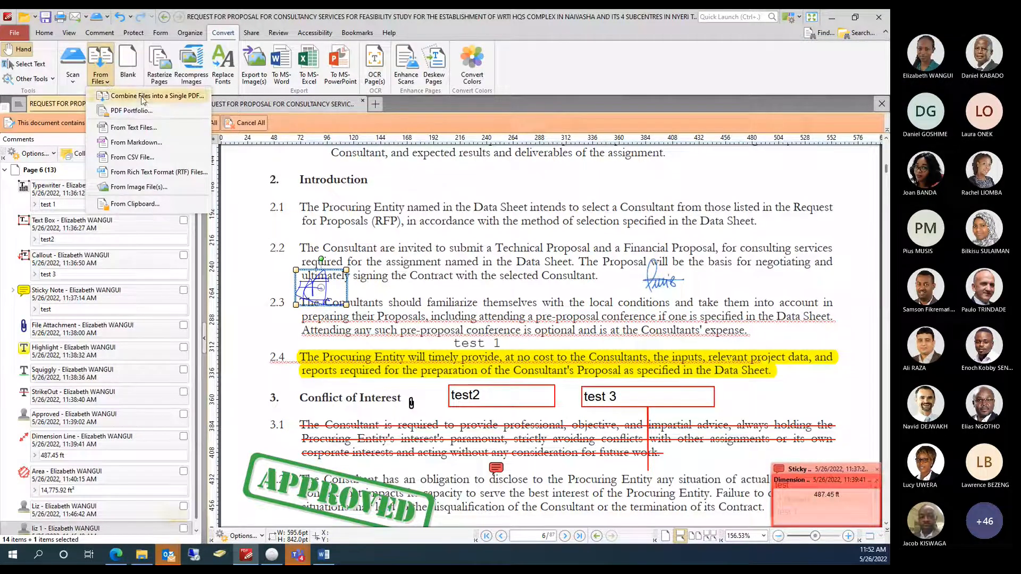
{"action": "left_click", "coordinate": [14, 34]}
{"action": "left_click", "coordinate": [15, 33]}
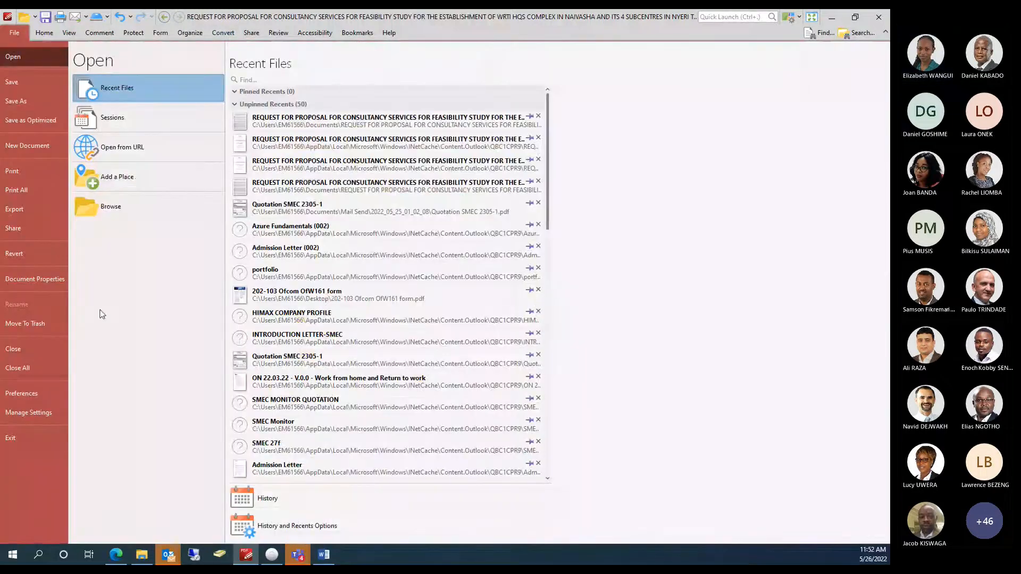
{"action": "left_click", "coordinate": [33, 394]}
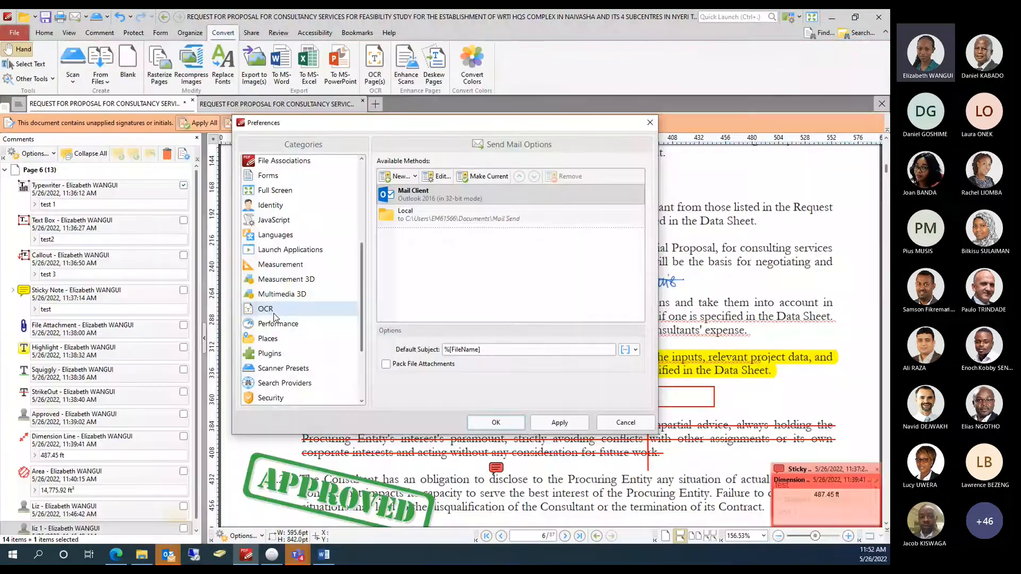
{"action": "scroll", "coordinate": [281, 276], "scroll_direction": "up", "scroll_amount": 5}
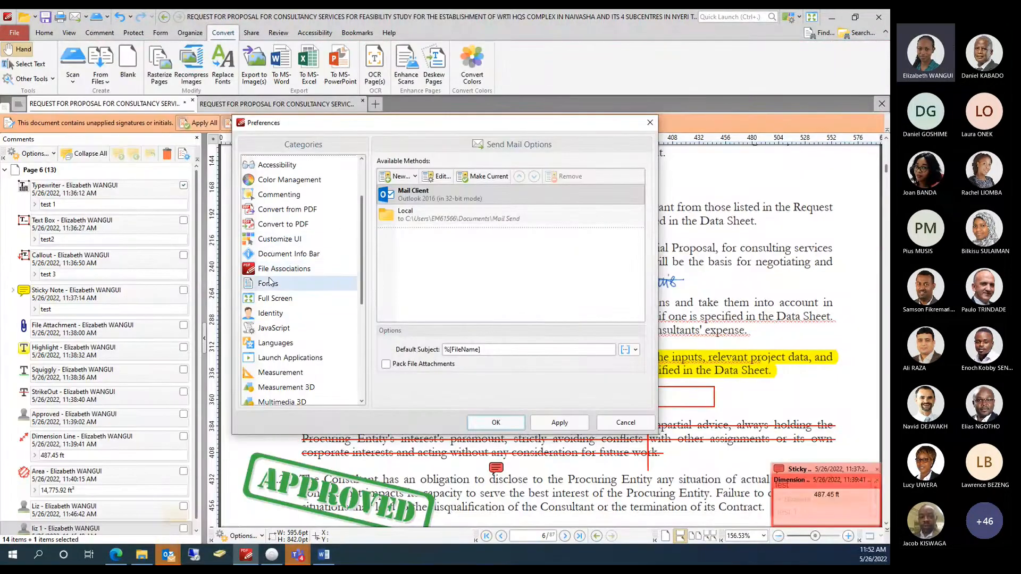
{"action": "scroll", "coordinate": [271, 275], "scroll_direction": "down", "scroll_amount": 6}
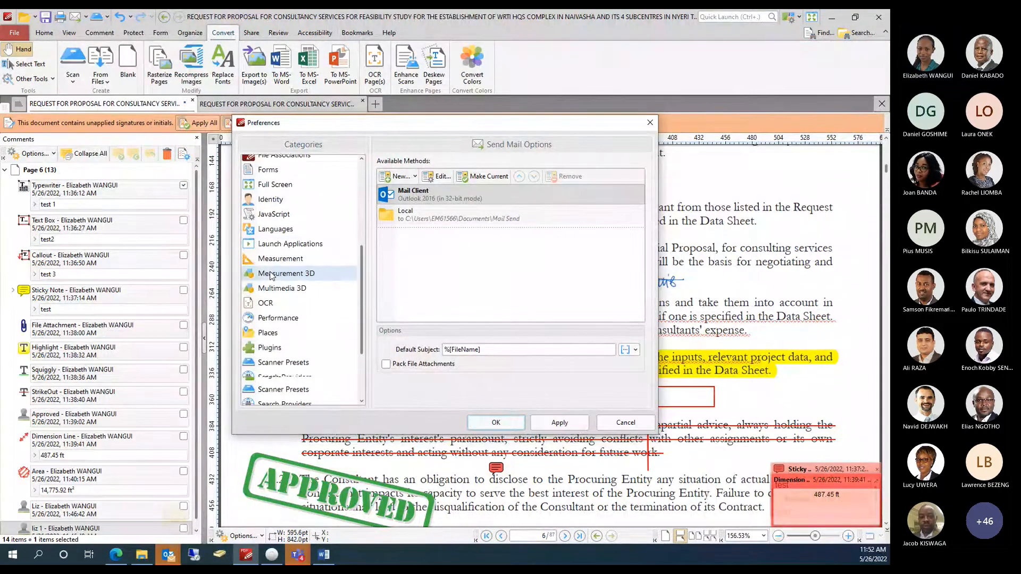
{"action": "scroll", "coordinate": [271, 275], "scroll_direction": "up", "scroll_amount": 3}
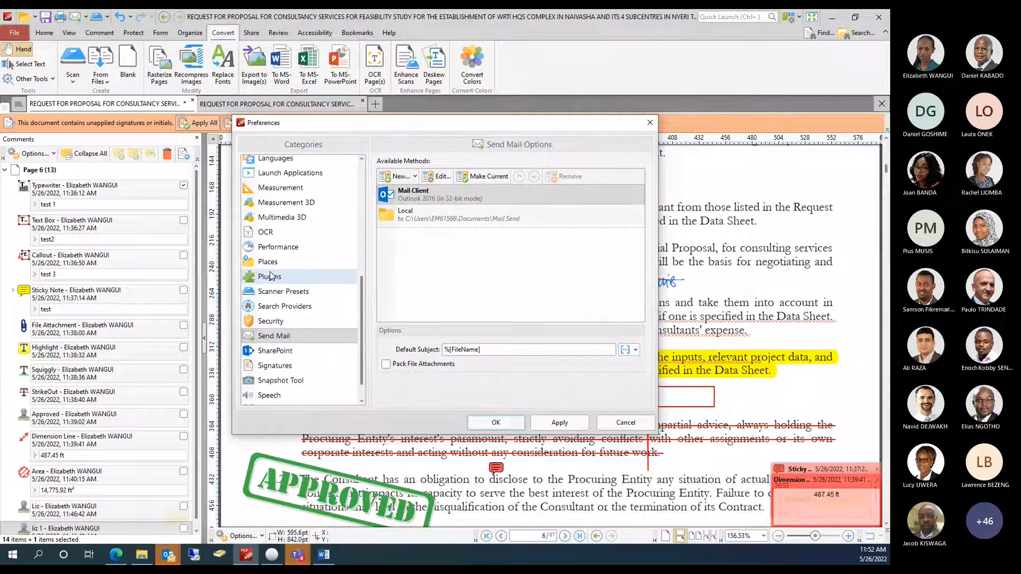
{"action": "scroll", "coordinate": [271, 276], "scroll_direction": "up", "scroll_amount": 2}
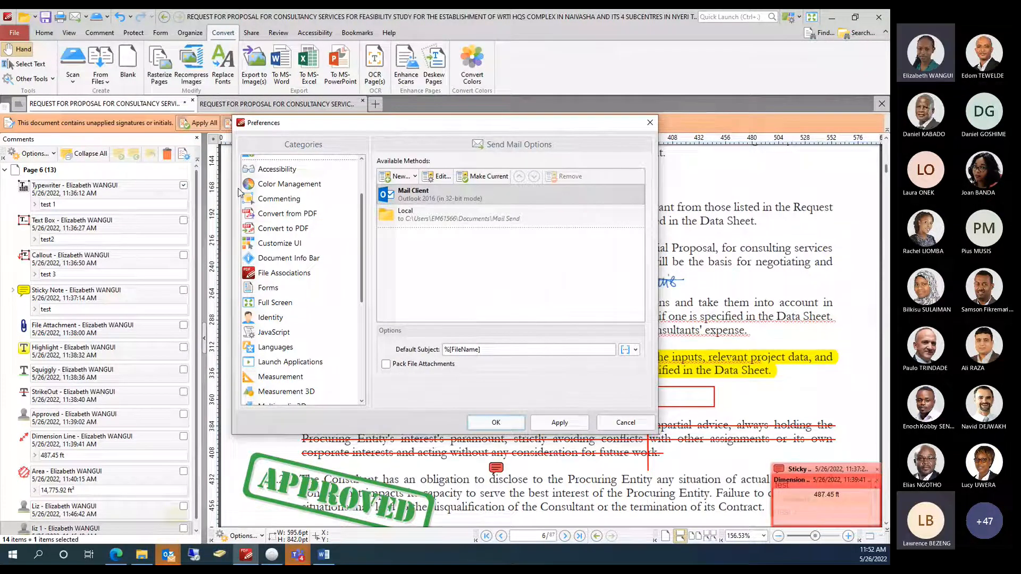
{"action": "left_click", "coordinate": [279, 218]}
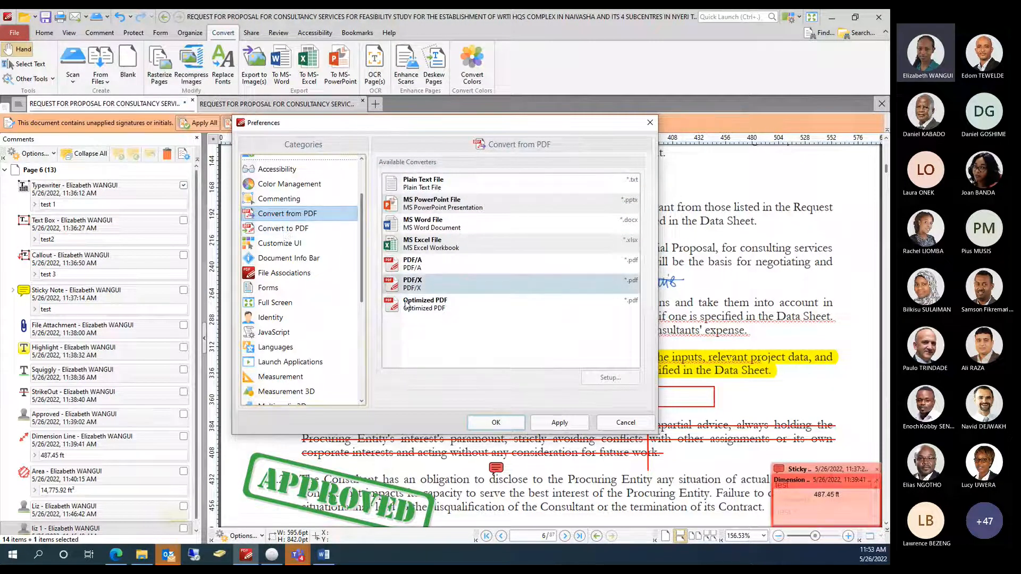
Examine the file formats listed under the Convert to PDF preferences and close the preferences.
{"action": "left_click", "coordinate": [293, 232]}
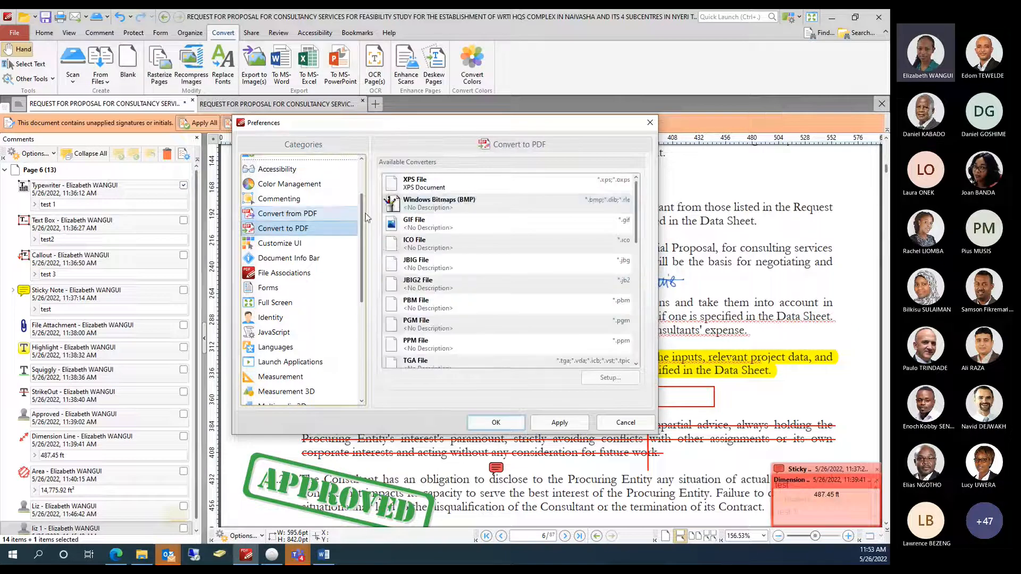
{"action": "scroll", "coordinate": [442, 195], "scroll_direction": "down", "scroll_amount": 3}
{"action": "scroll", "coordinate": [441, 193], "scroll_direction": "down", "scroll_amount": 4}
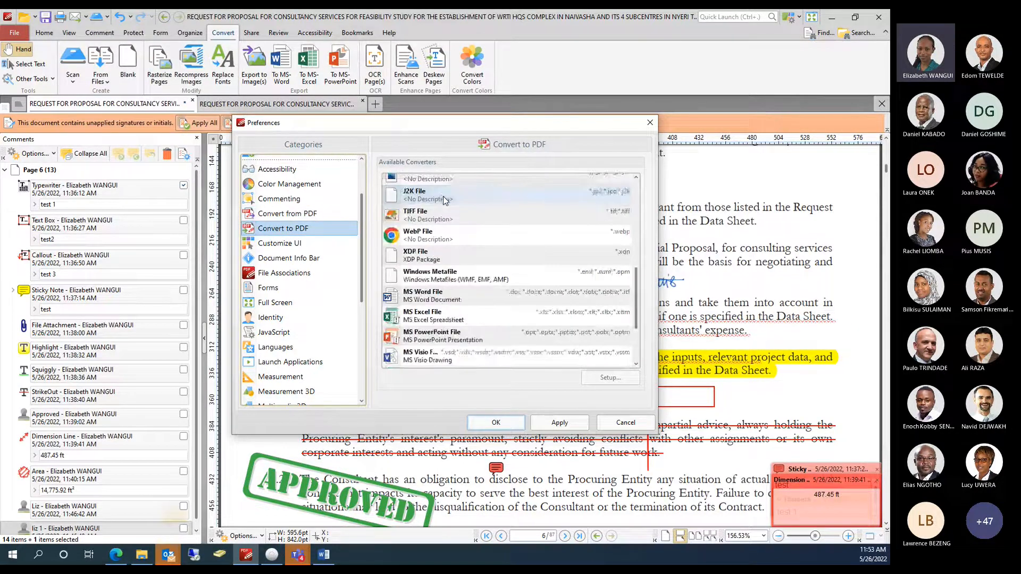
{"action": "scroll", "coordinate": [417, 298], "scroll_direction": "down", "scroll_amount": 4}
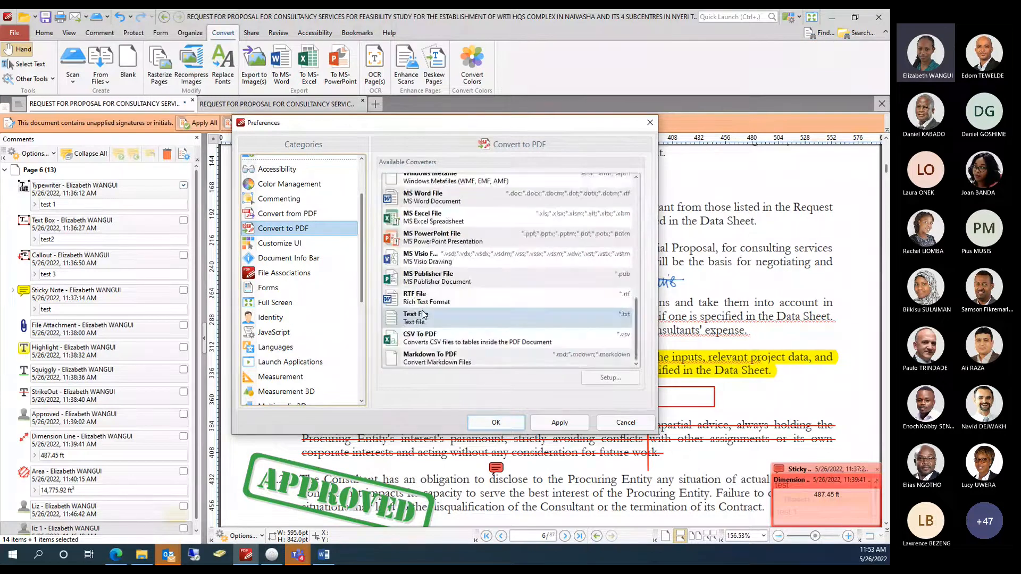
{"action": "scroll", "coordinate": [423, 313], "scroll_direction": "up", "scroll_amount": 5}
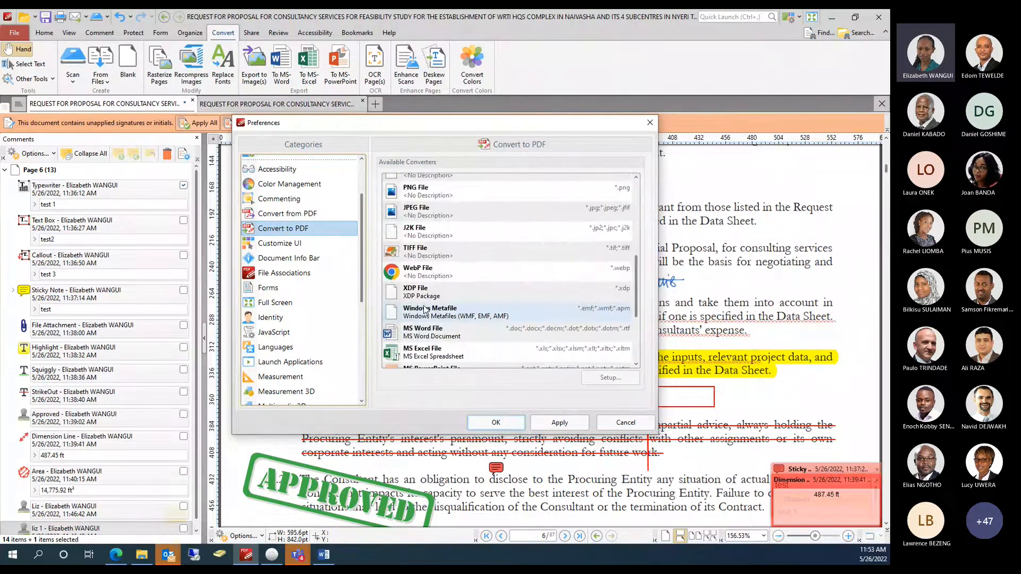
{"action": "scroll", "coordinate": [425, 309], "scroll_direction": "up", "scroll_amount": 3}
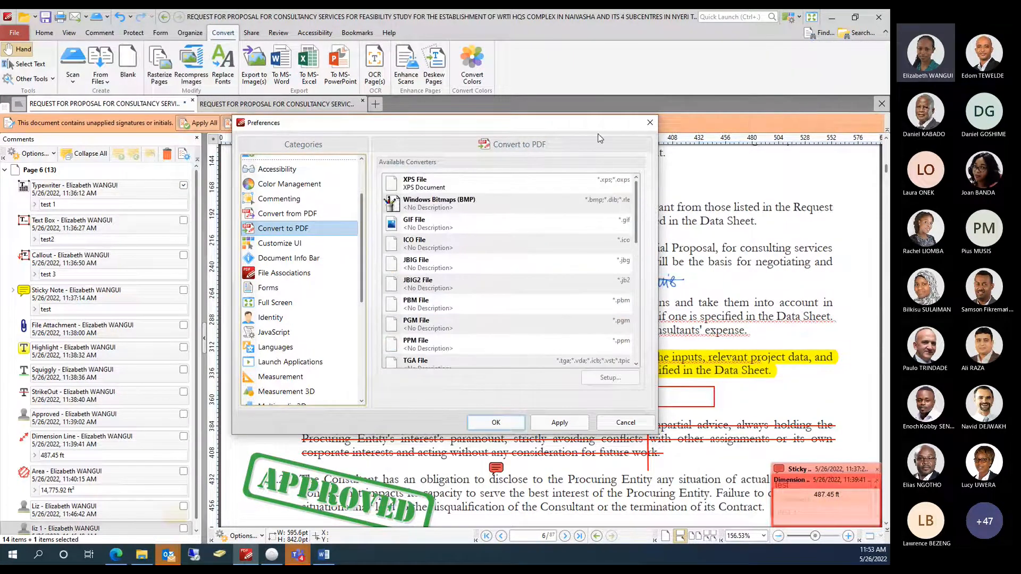
{"action": "left_click", "coordinate": [650, 124]}
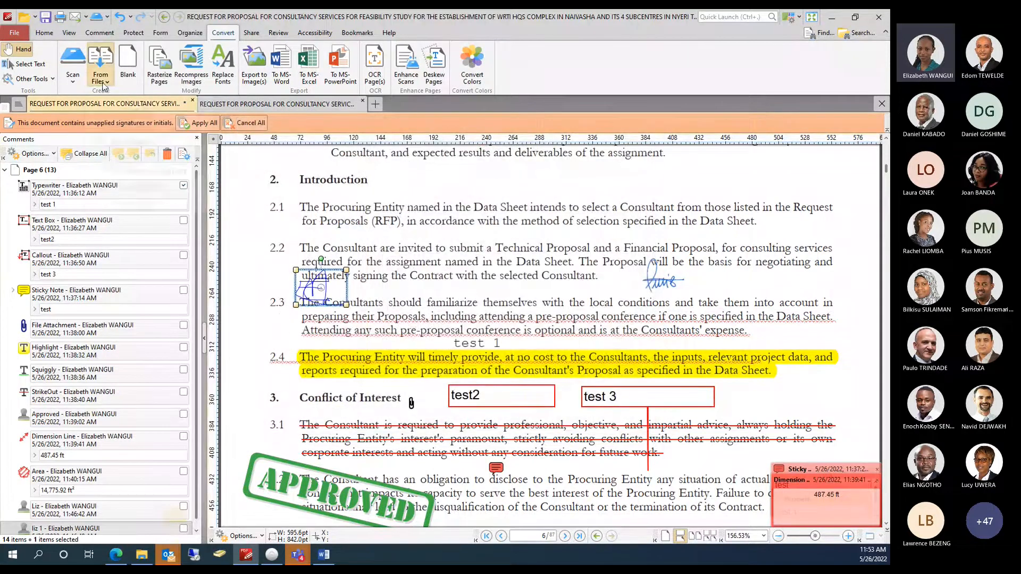
Start combining files into a single PDF, adding Proforma Invoice 1.pdf and Proforma Invoice.pdf from the training folder.
{"action": "left_click", "coordinate": [101, 77]}
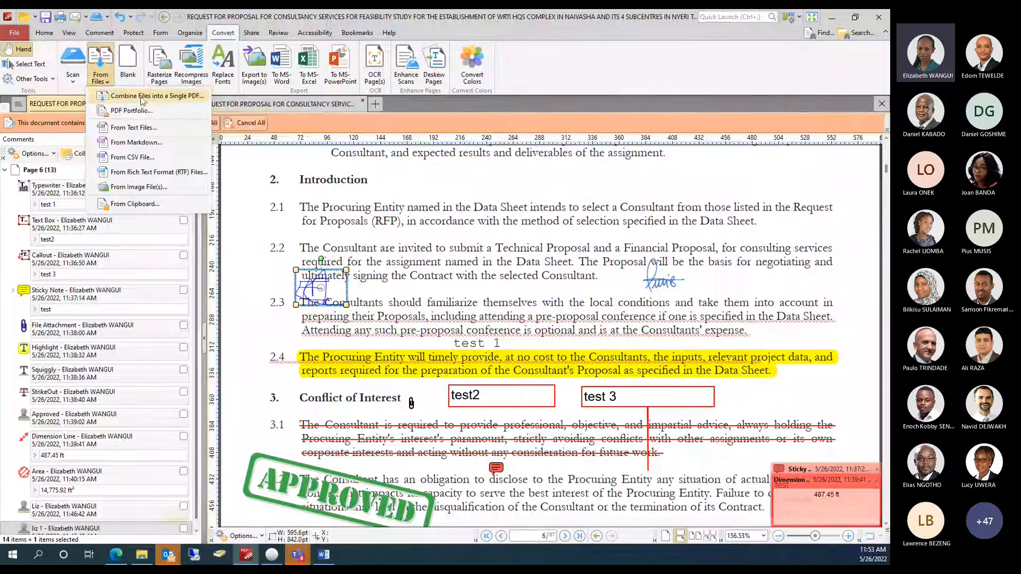
{"action": "left_click", "coordinate": [143, 98]}
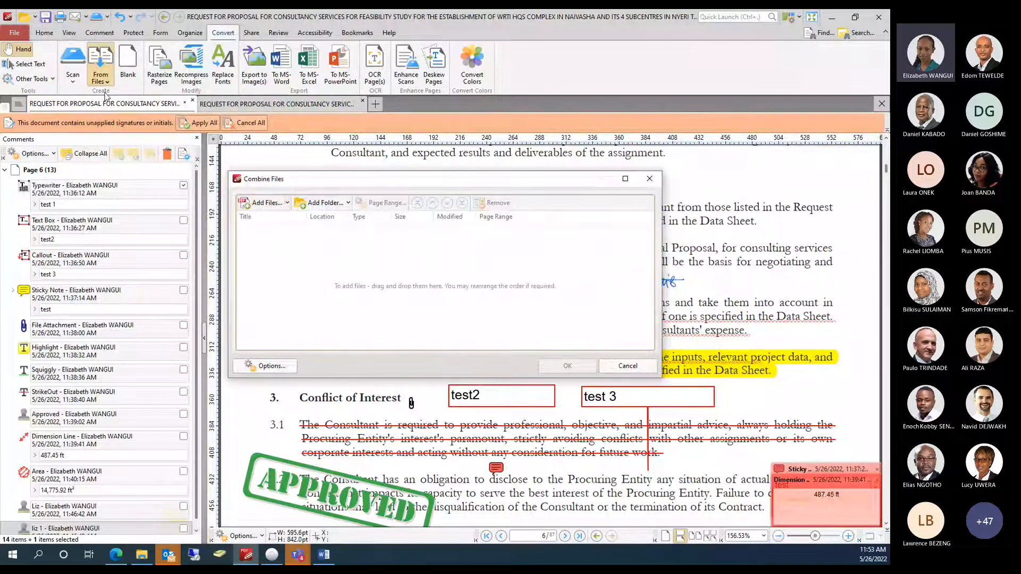
{"action": "left_click", "coordinate": [260, 206]}
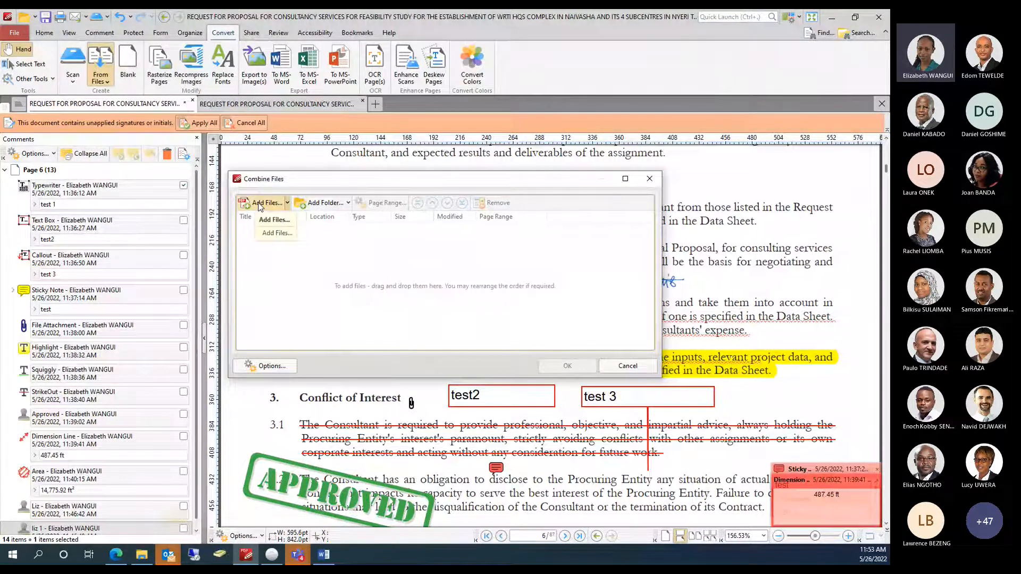
{"action": "left_click", "coordinate": [260, 207]}
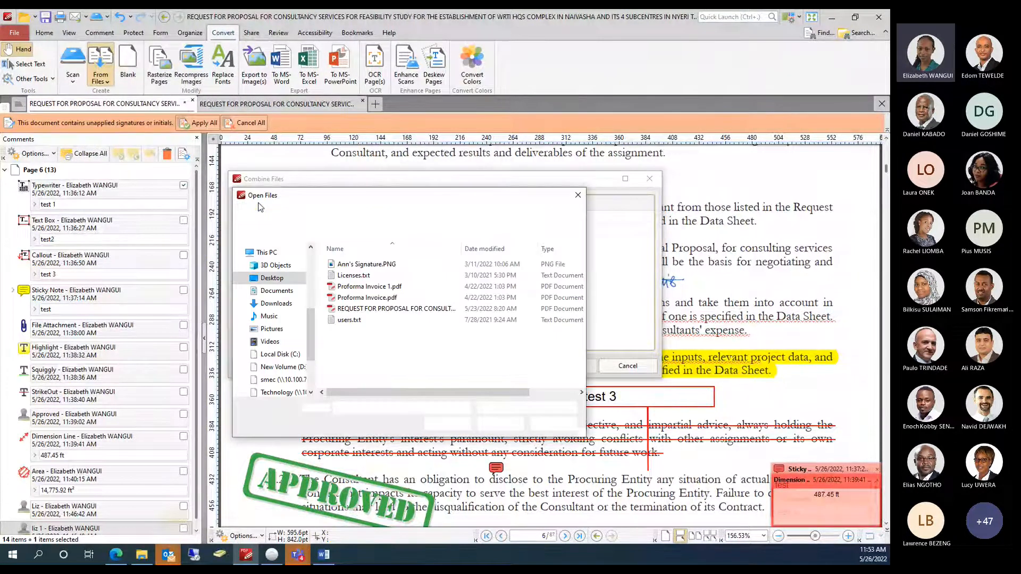
{"action": "left_click", "coordinate": [362, 288]}
{"action": "left_click", "coordinate": [372, 298], "text": "ctrl"}
{"action": "left_click", "coordinate": [500, 424]}
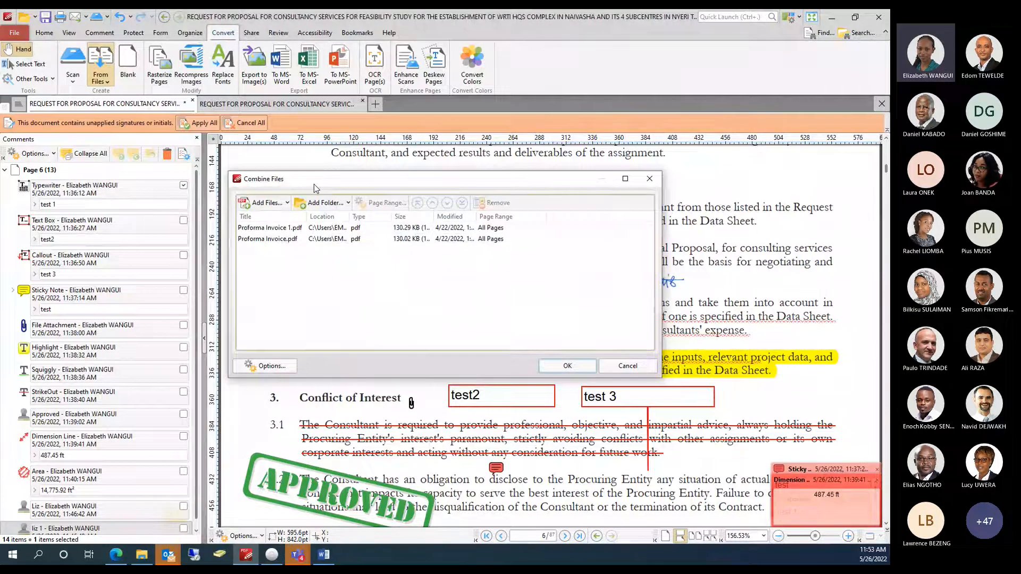
View the option to add a folder to the combined PDF, and cancel combining the files.
{"action": "left_click", "coordinate": [341, 204]}
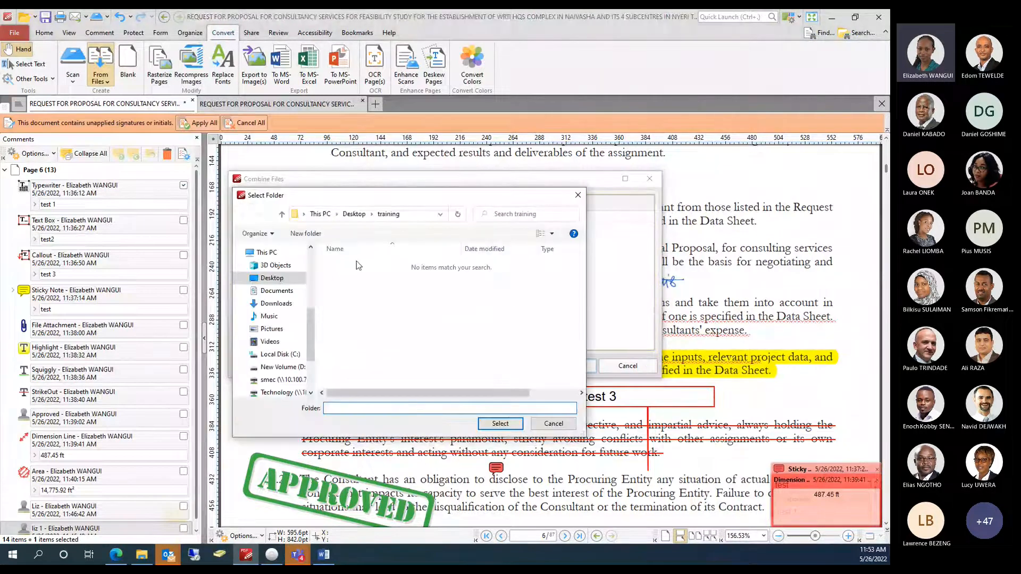
{"action": "left_click", "coordinate": [577, 195]}
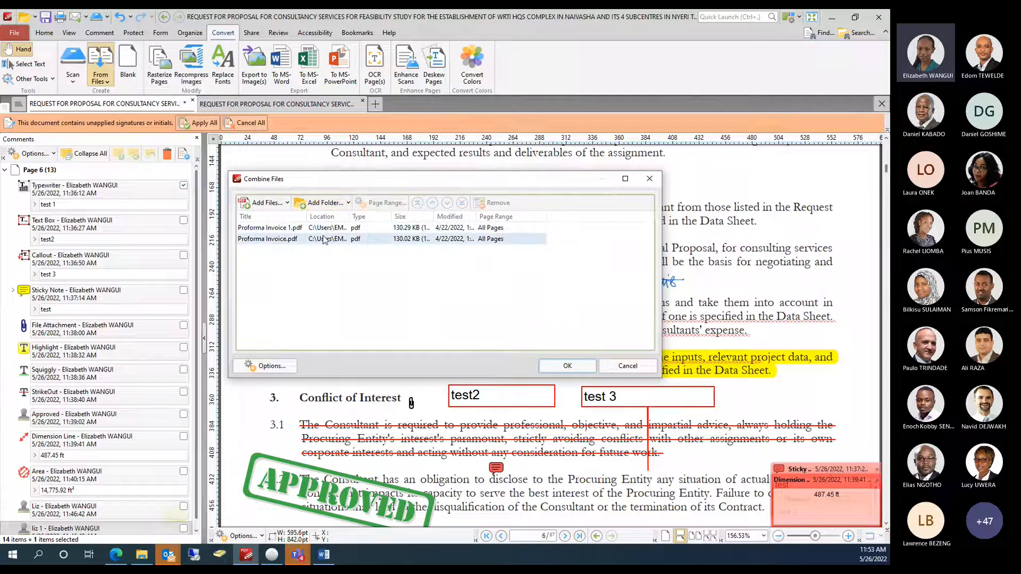
{"action": "left_click", "coordinate": [618, 367]}
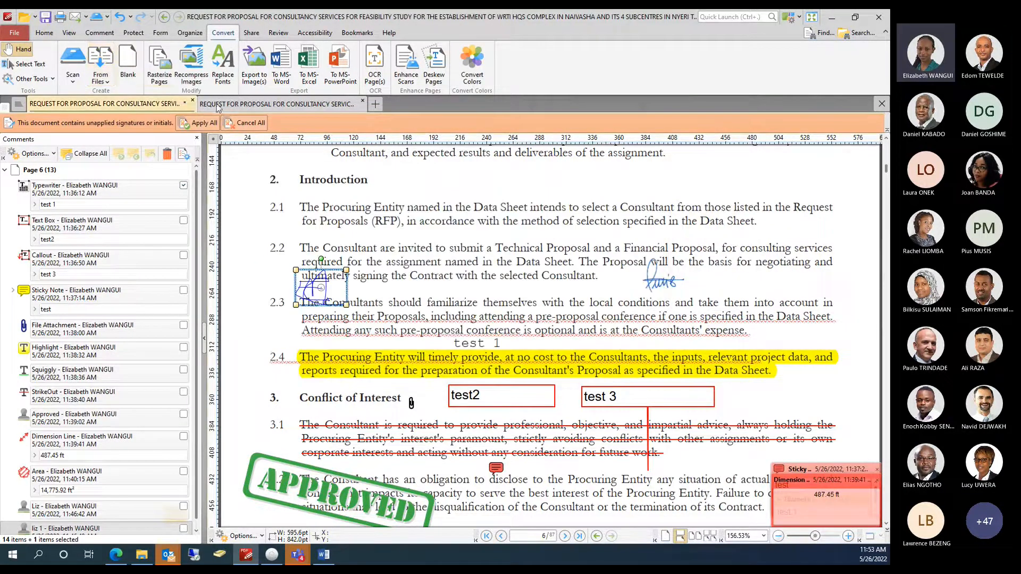
Review the test2 text box, test 3 callout, Approved stamp and sticky note among the comments on page 6.
{"action": "left_click", "coordinate": [106, 85]}
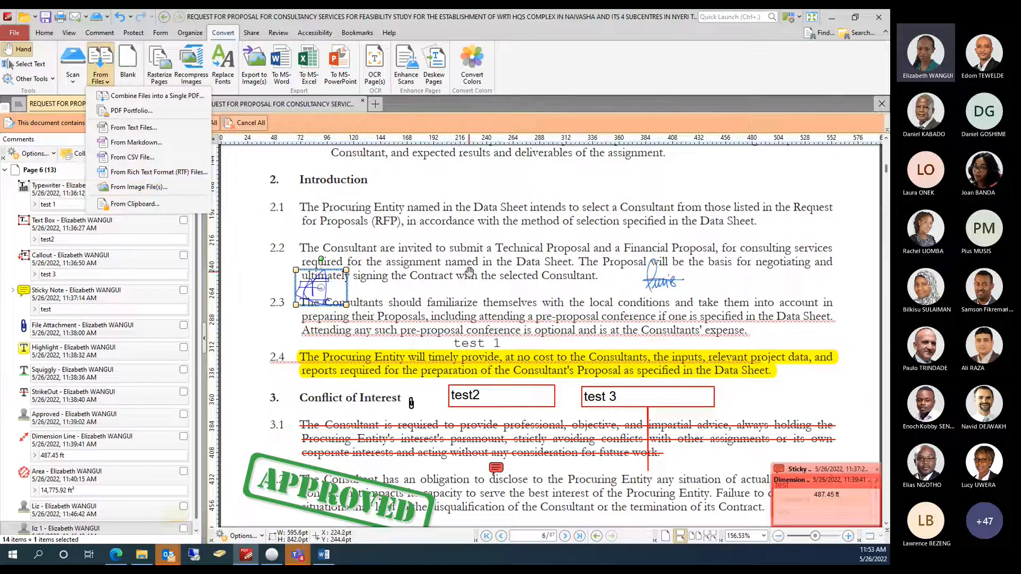
{"action": "scroll", "coordinate": [474, 276], "scroll_direction": "down", "scroll_amount": 3}
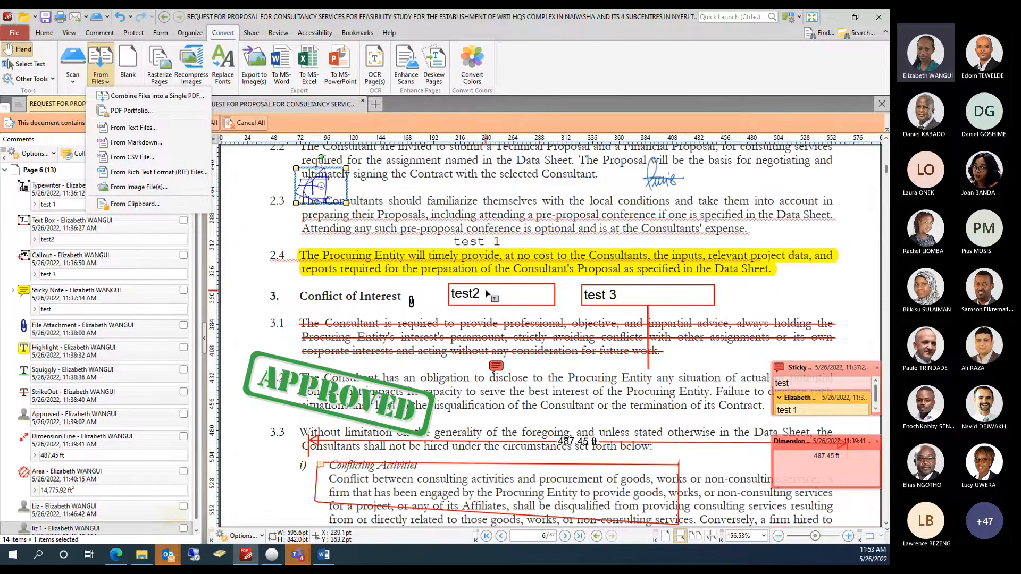
{"action": "left_click", "coordinate": [488, 294]}
{"action": "left_click", "coordinate": [626, 290]}
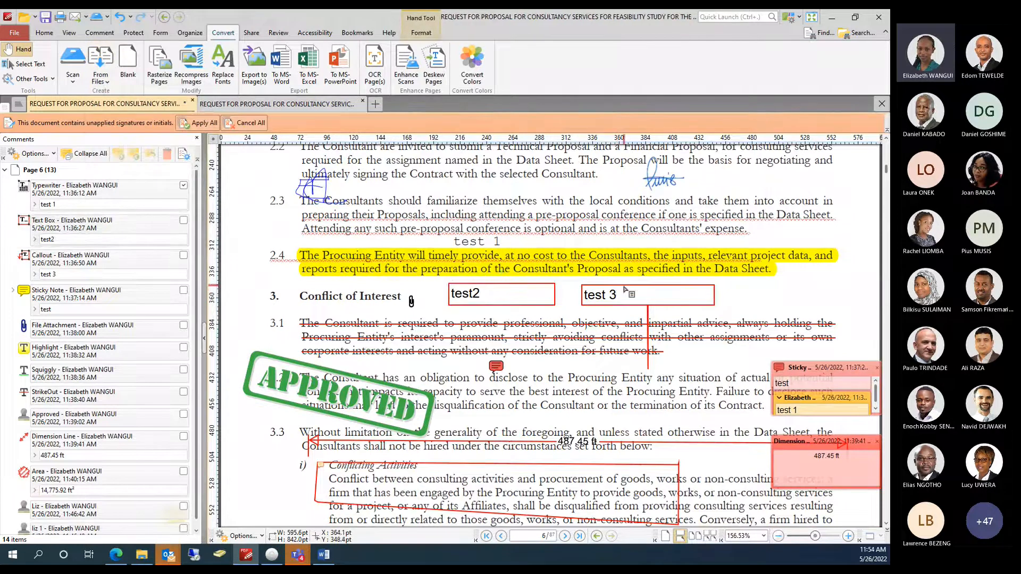
{"action": "left_click", "coordinate": [626, 290]}
{"action": "left_click", "coordinate": [361, 360]}
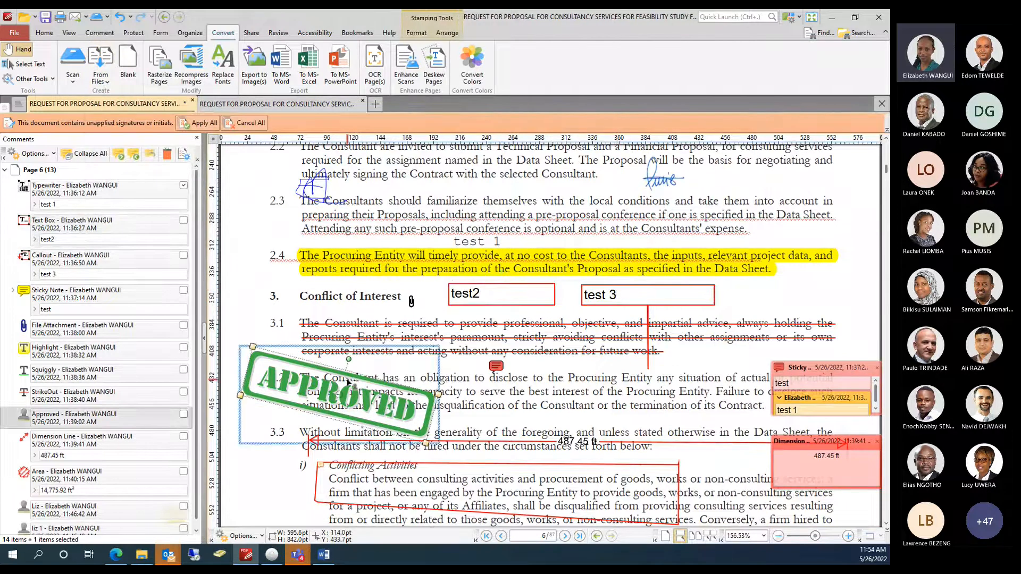
{"action": "left_click", "coordinate": [798, 380]}
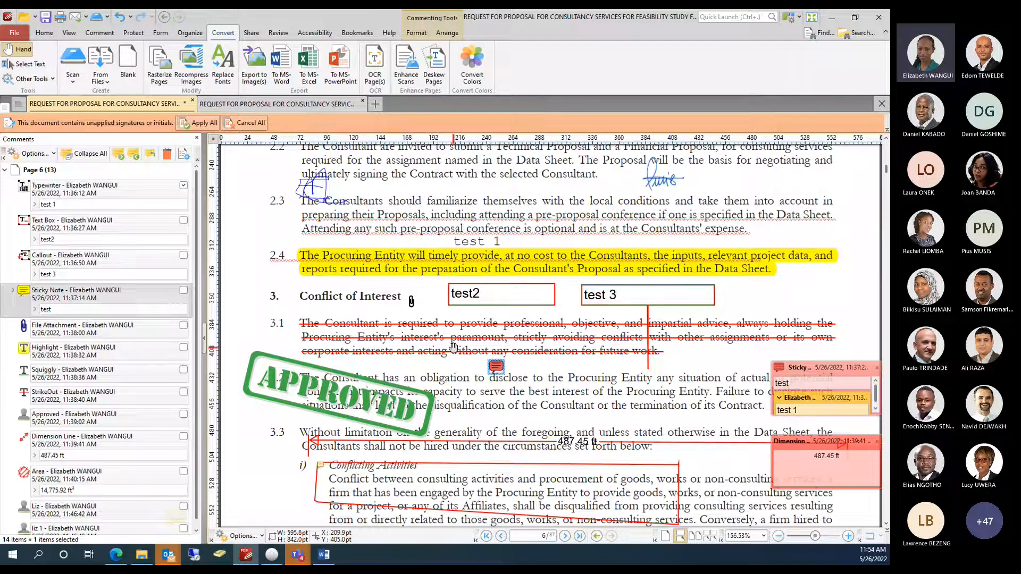
Examine the OCR settings for the current page, including the output types such as Editable Text and Images, and close them.
{"action": "left_click", "coordinate": [381, 84]}
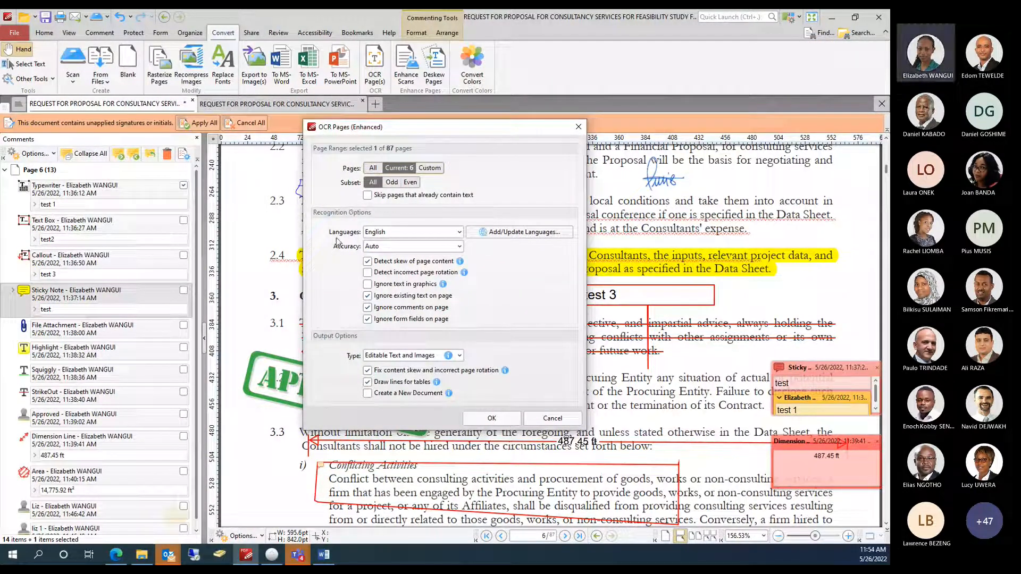
{"action": "left_click", "coordinate": [397, 356]}
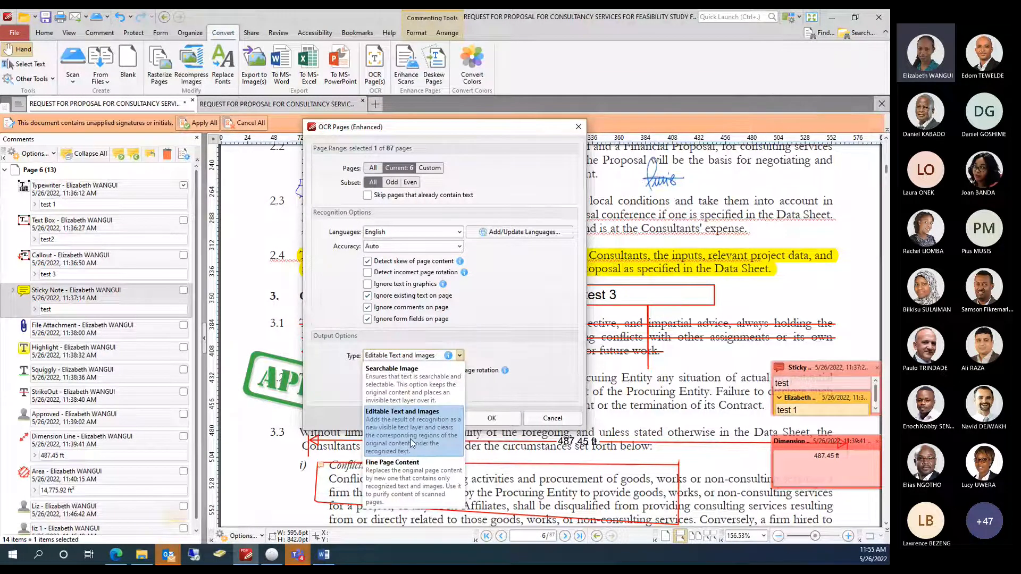
{"action": "left_click", "coordinate": [438, 361]}
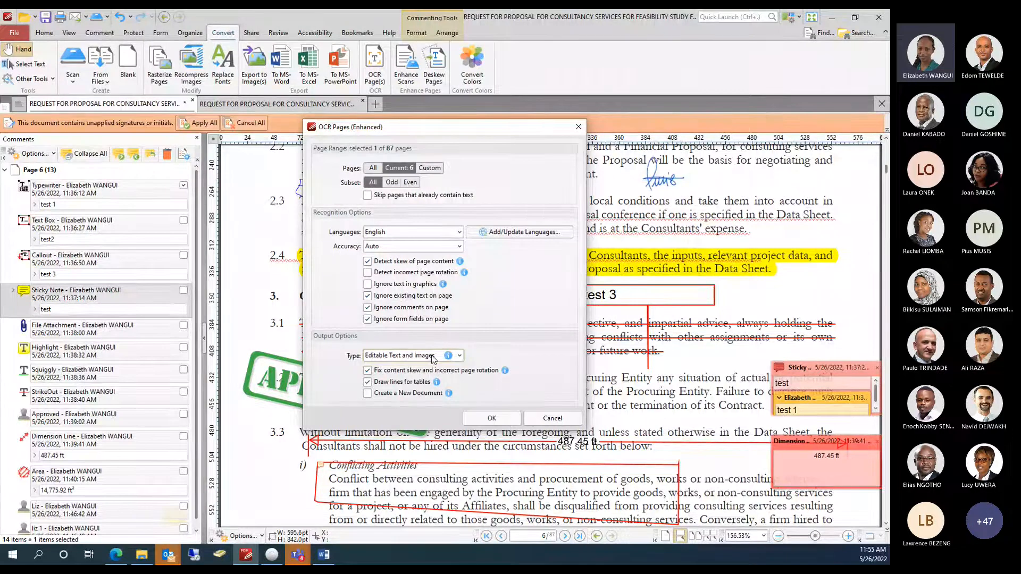
{"action": "left_click", "coordinate": [433, 360]}
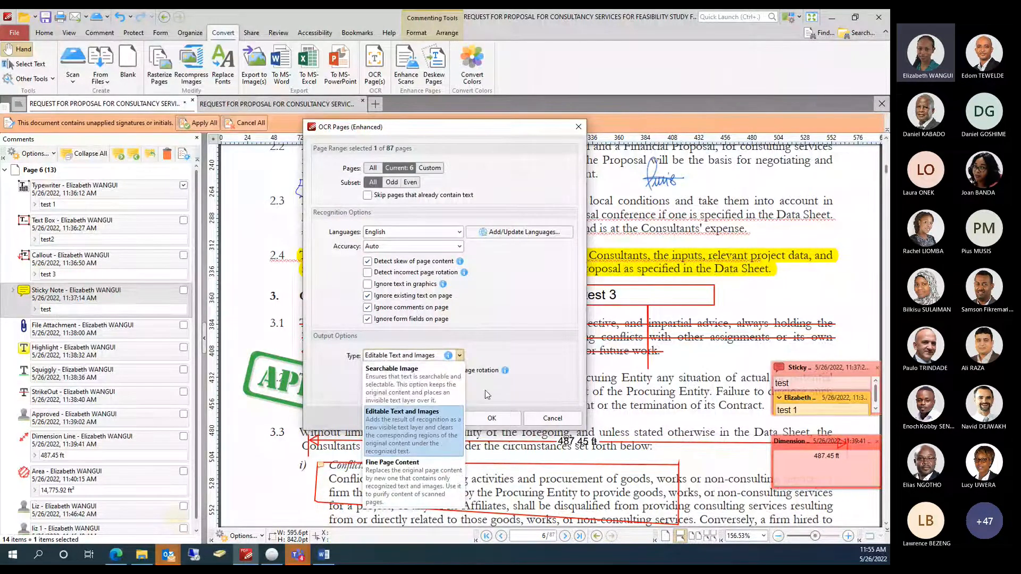
{"action": "left_click", "coordinate": [494, 352]}
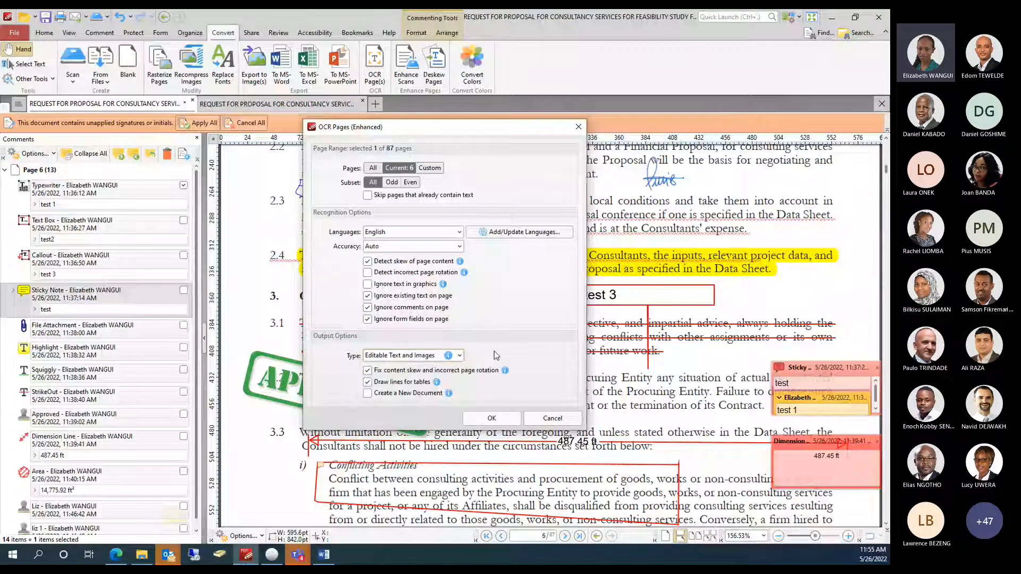
{"action": "left_click", "coordinate": [492, 418]}
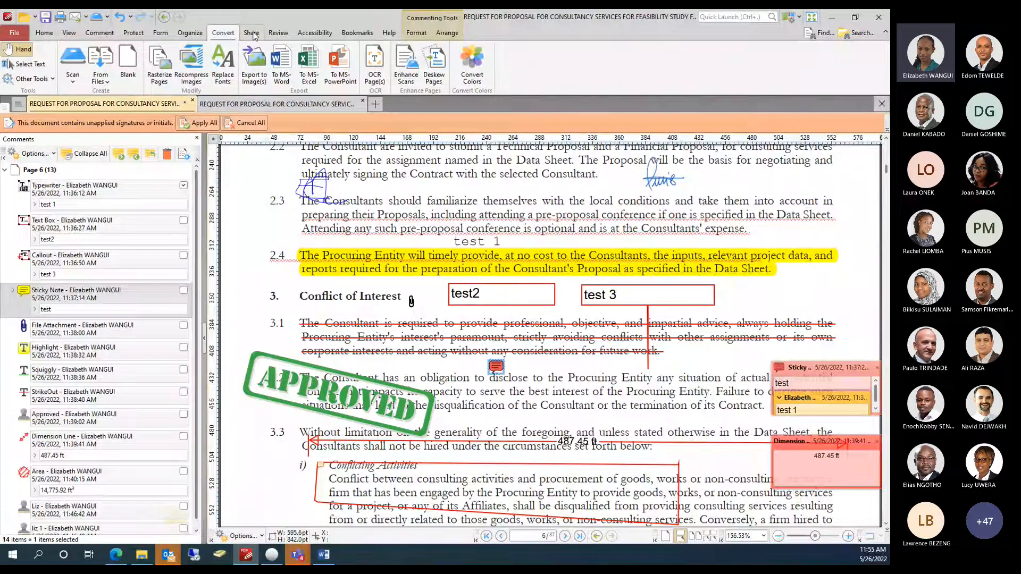
Start an e-mail with the request-for-proposal PDF attached, and close the message without sending it.
{"action": "left_click", "coordinate": [252, 33]}
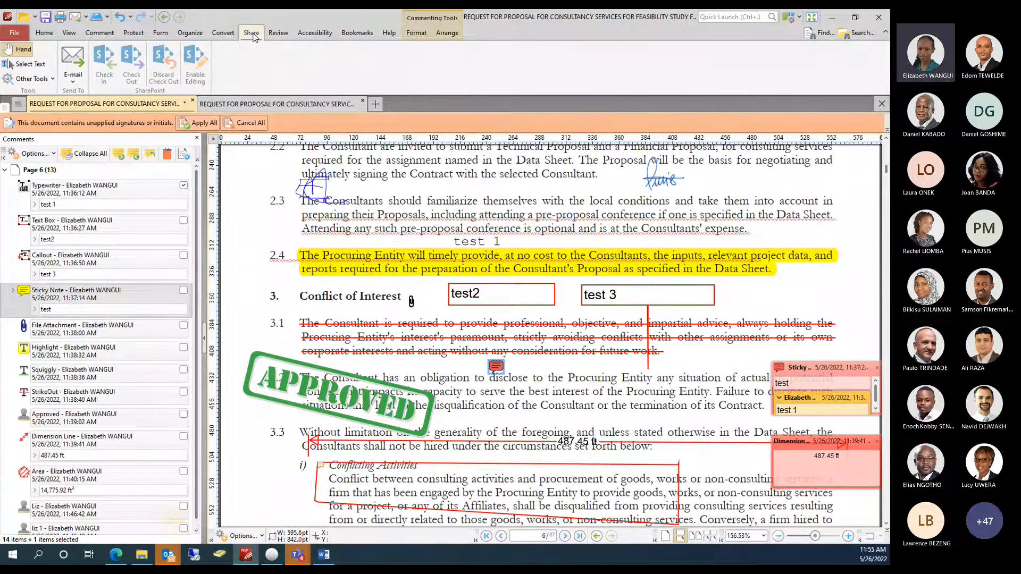
{"action": "left_click", "coordinate": [73, 79]}
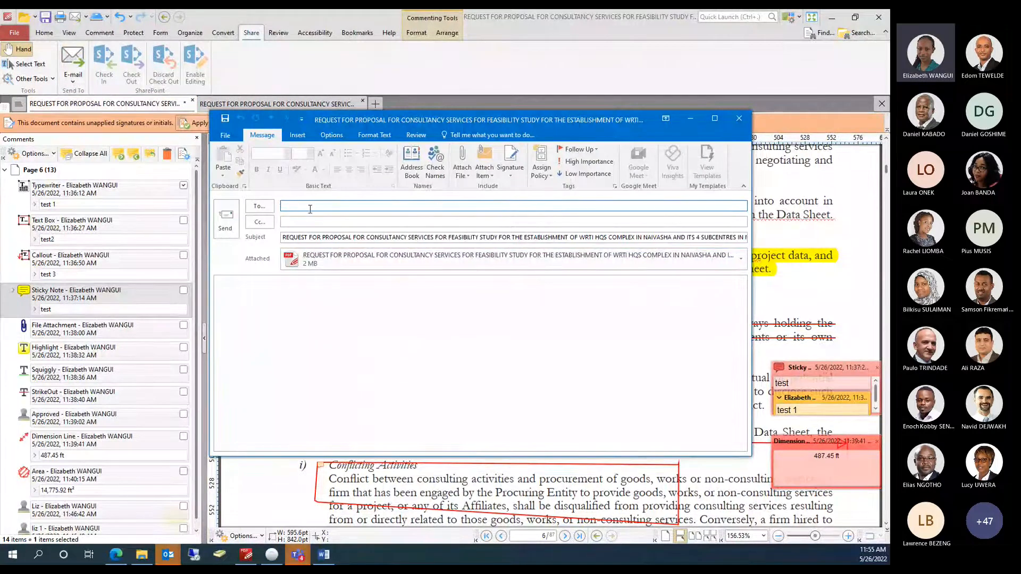
{"action": "left_click", "coordinate": [739, 118]}
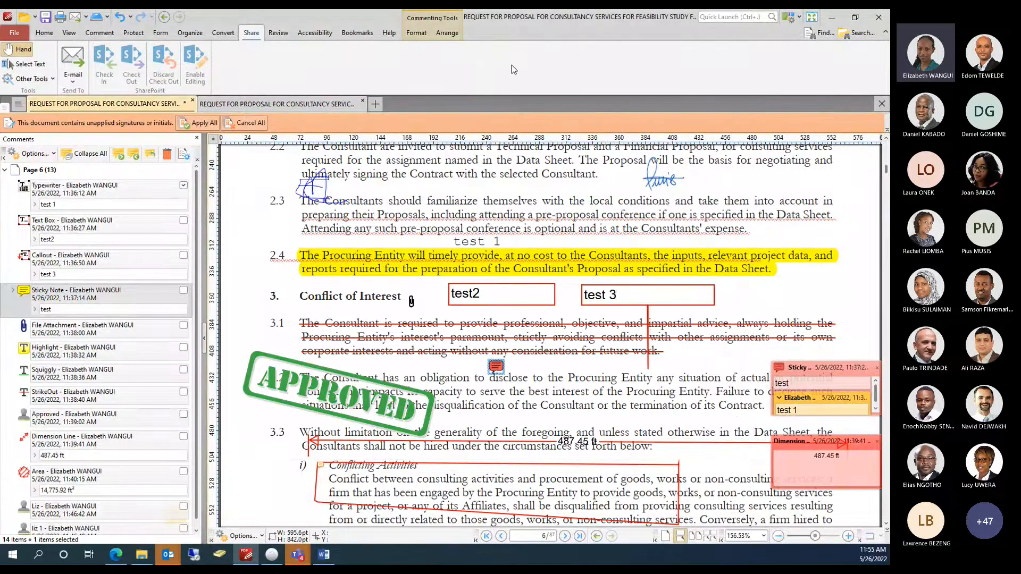
{"action": "left_click", "coordinate": [278, 32]}
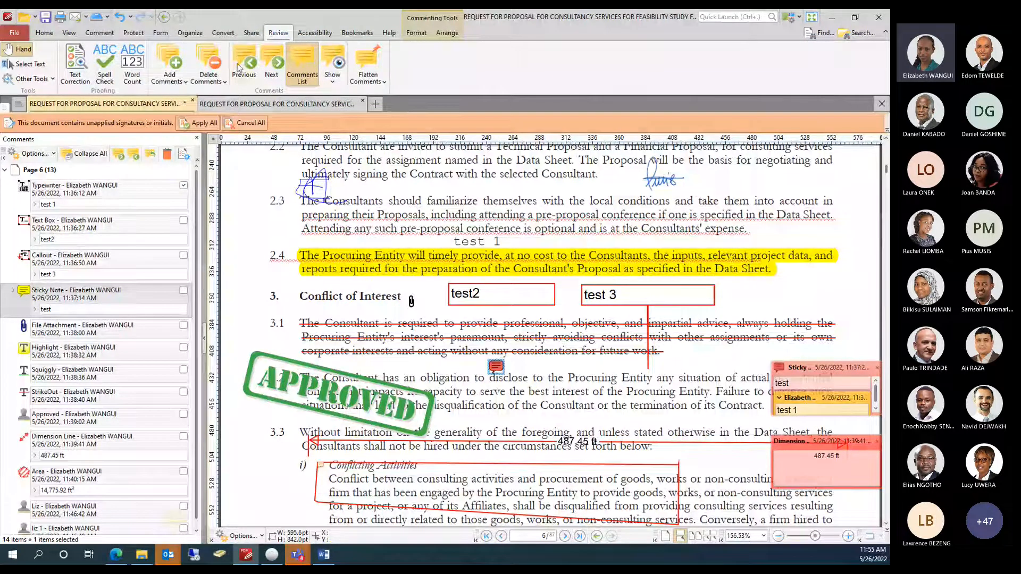
{"action": "left_click", "coordinate": [99, 33]}
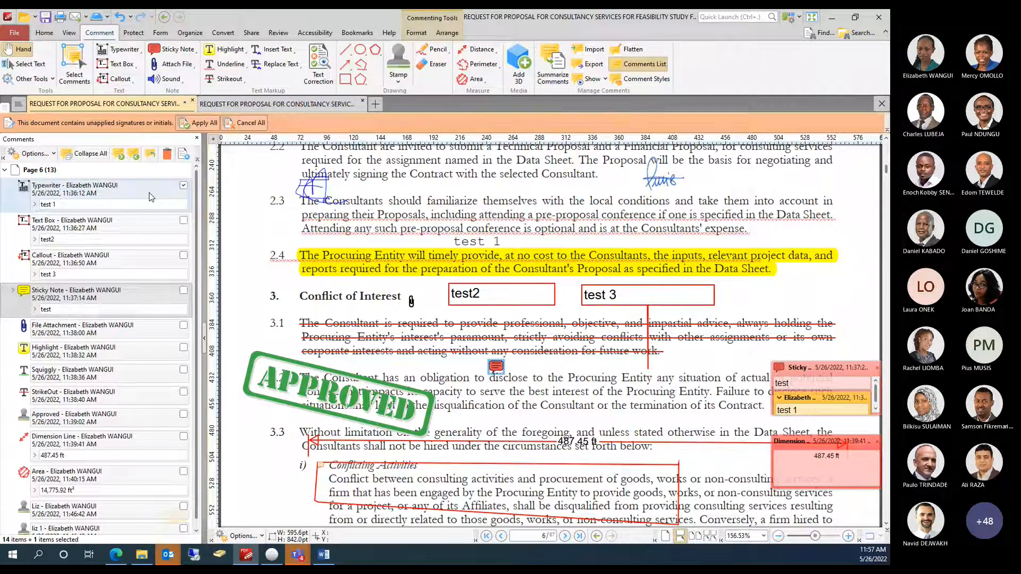
{"action": "left_click", "coordinate": [133, 33]}
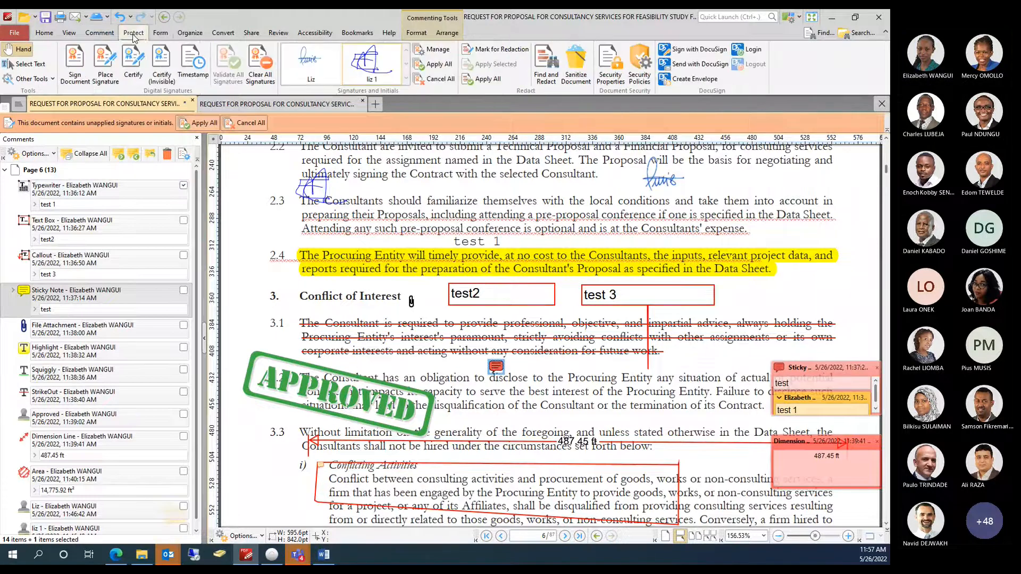
{"action": "left_click", "coordinate": [188, 33]}
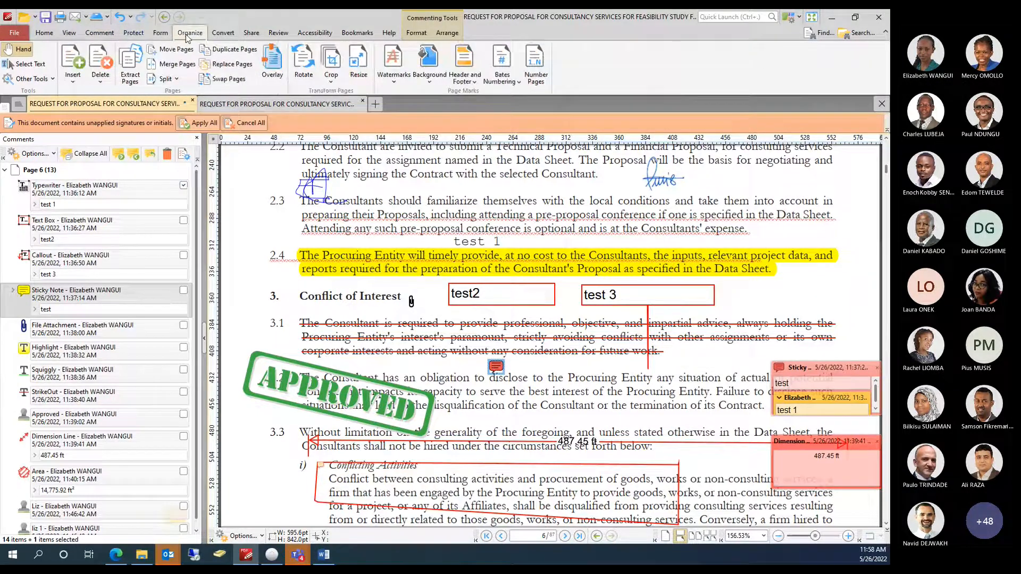
View the Replace Fonts settings with their page range and existing replacement rule, and close them without applying.
{"action": "left_click", "coordinate": [221, 36]}
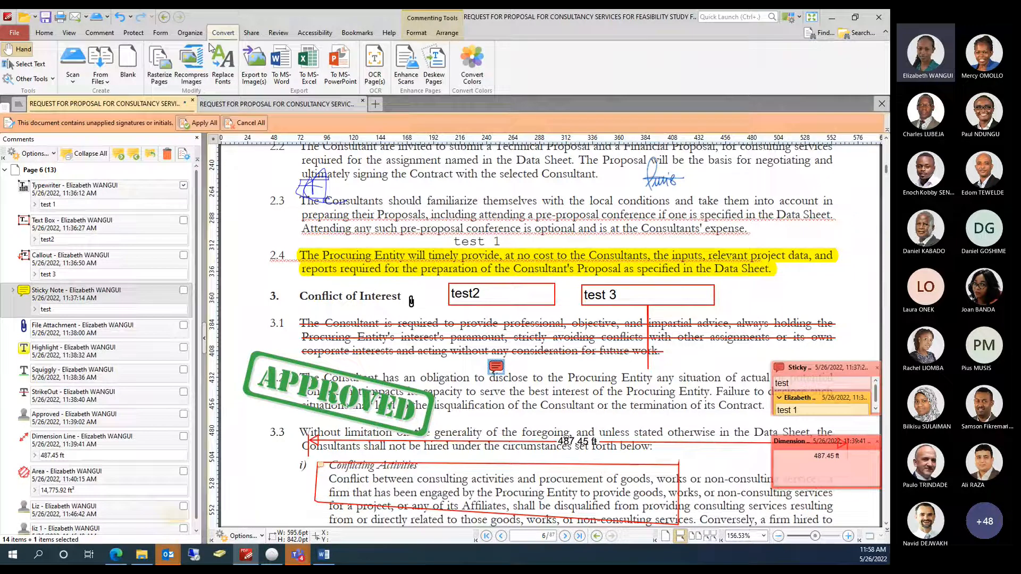
{"action": "left_click", "coordinate": [227, 70]}
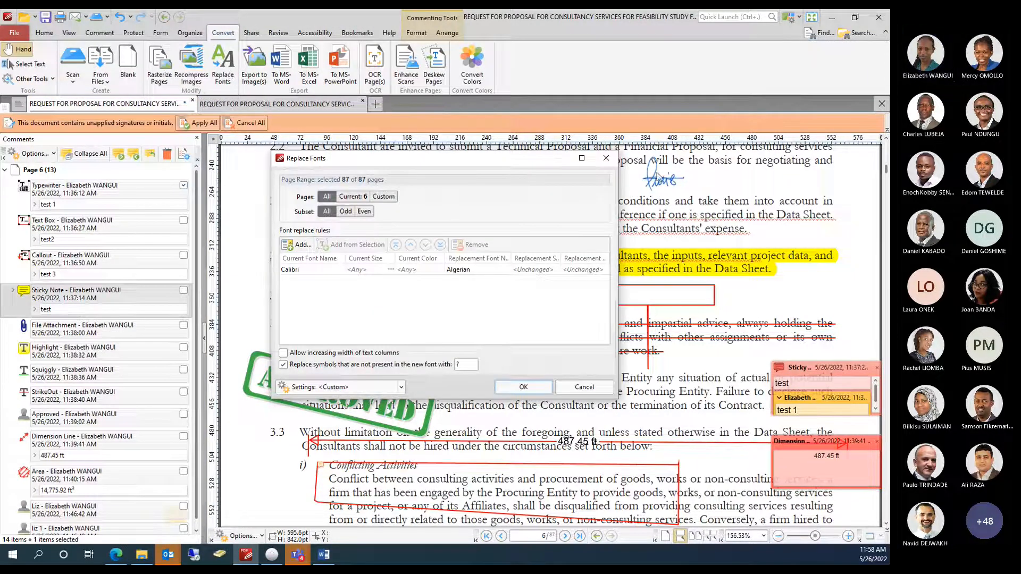
{"action": "key", "text": "Escape"}
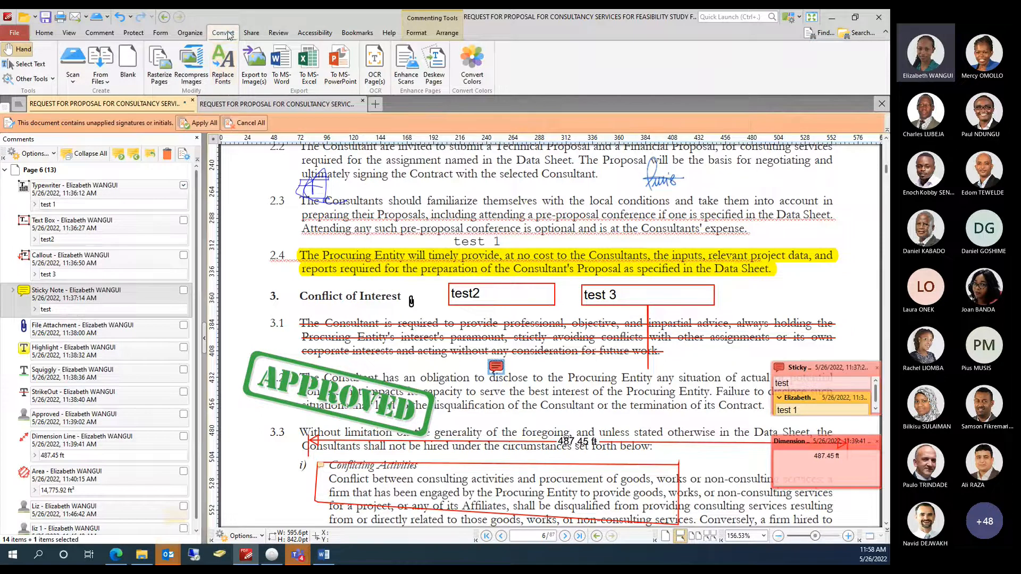
{"action": "left_click", "coordinate": [224, 81]}
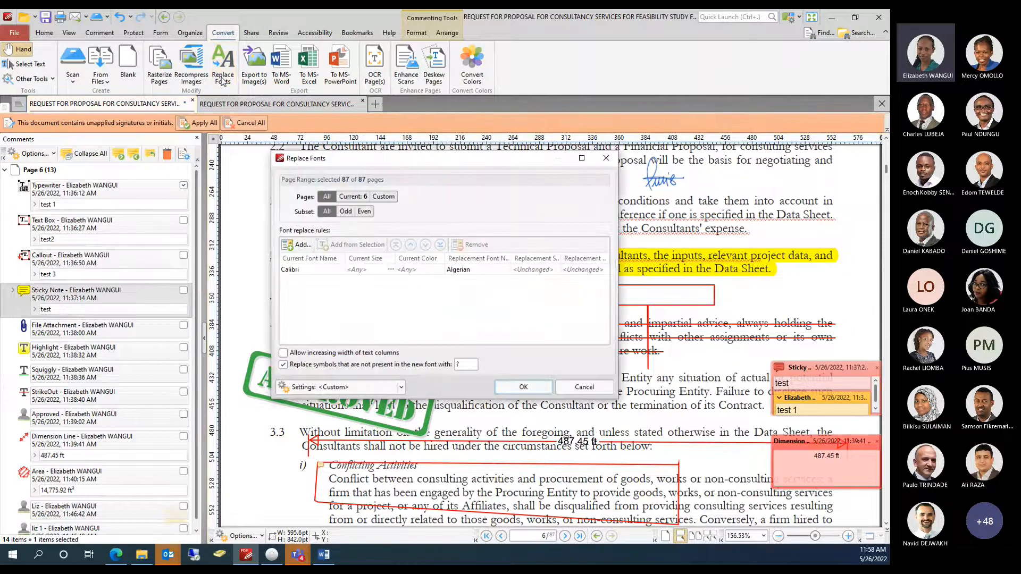
{"action": "left_click", "coordinate": [605, 158]}
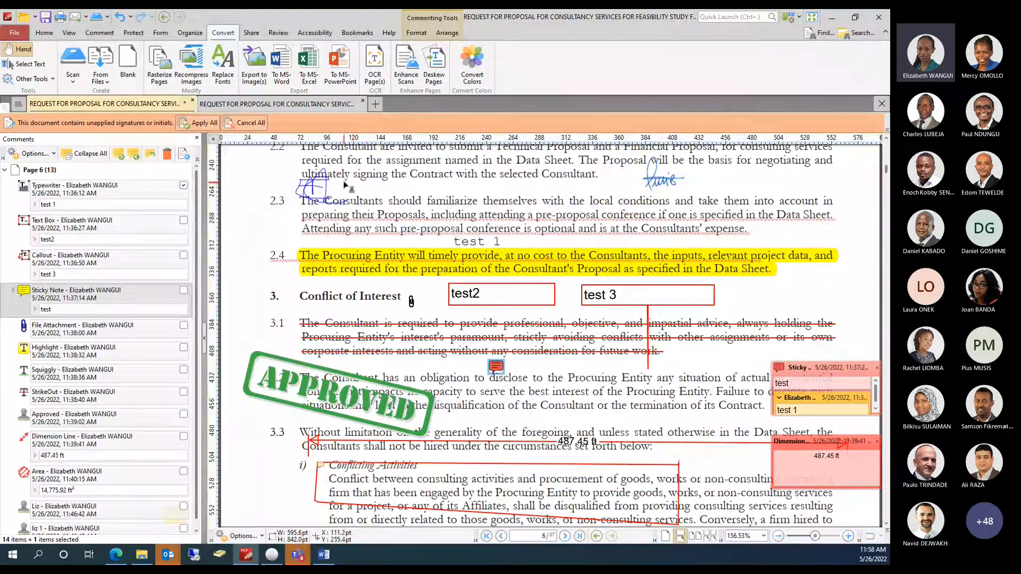
{"action": "scroll", "coordinate": [346, 184], "scroll_direction": "up", "scroll_amount": 3}
{"action": "left_click", "coordinate": [426, 192]}
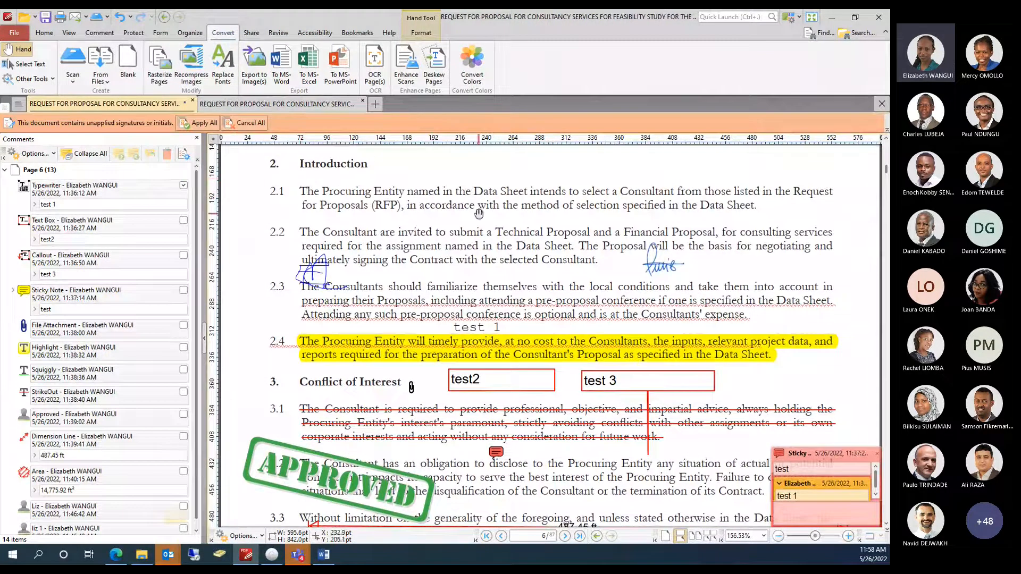
Start a font replacement rule that looks for Arial text from 12 to 12.1 pt in the Auto color.
{"action": "left_click", "coordinate": [223, 63]}
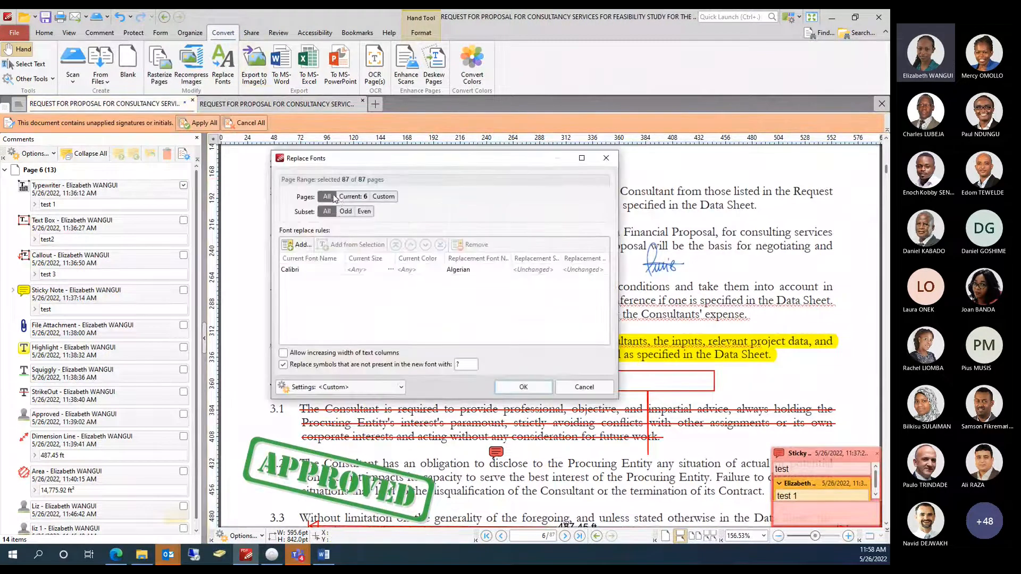
{"action": "left_click", "coordinate": [302, 248]}
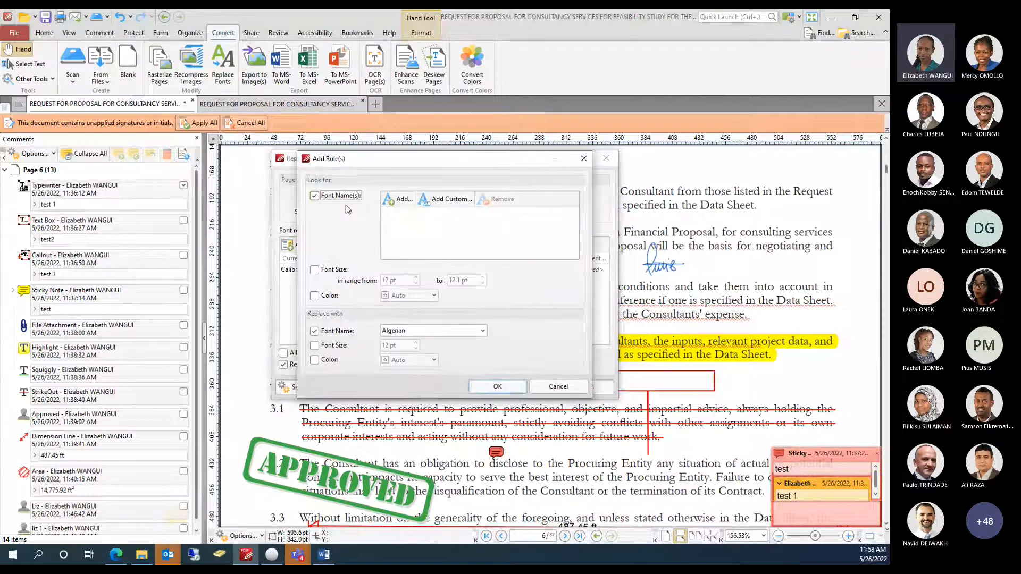
{"action": "left_click", "coordinate": [401, 201]}
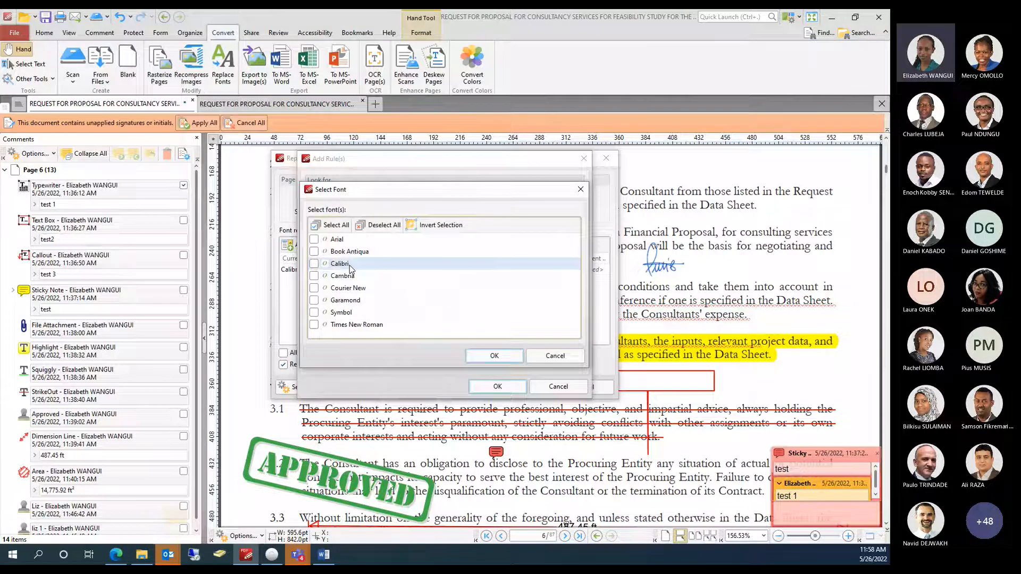
{"action": "left_click", "coordinate": [314, 240]}
{"action": "left_click", "coordinate": [478, 351]}
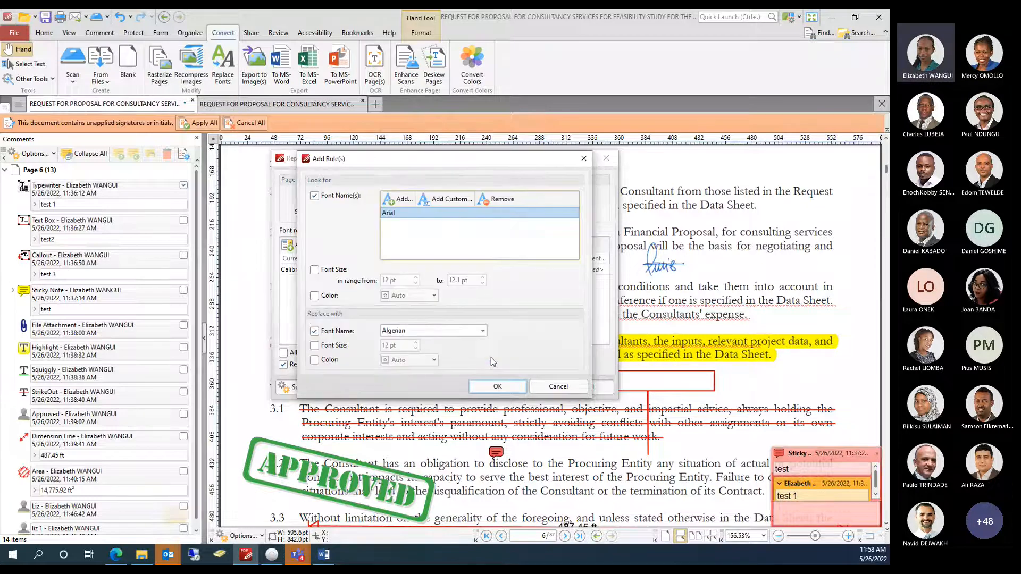
{"action": "left_click", "coordinate": [315, 270]}
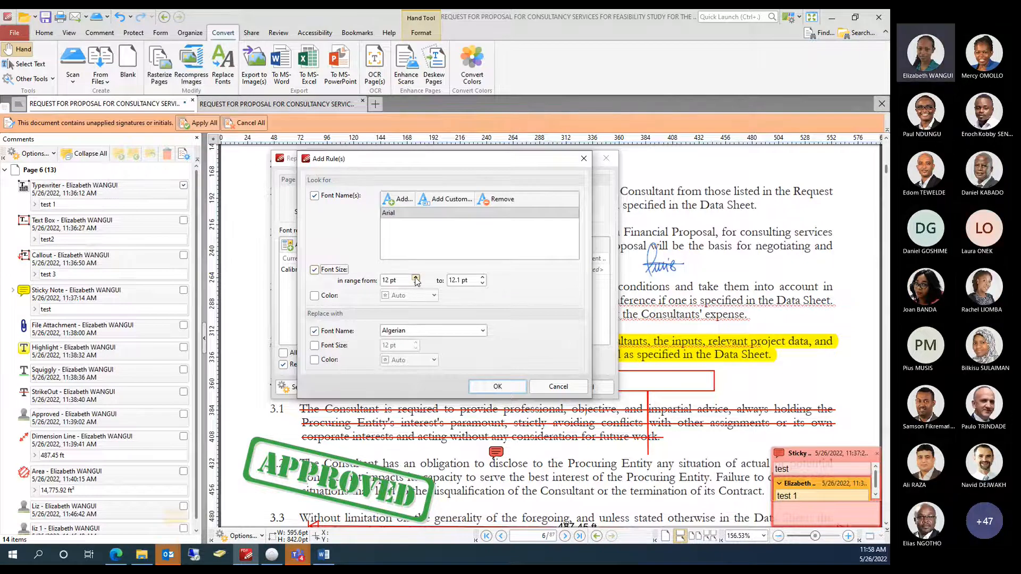
{"action": "left_click", "coordinate": [315, 296]}
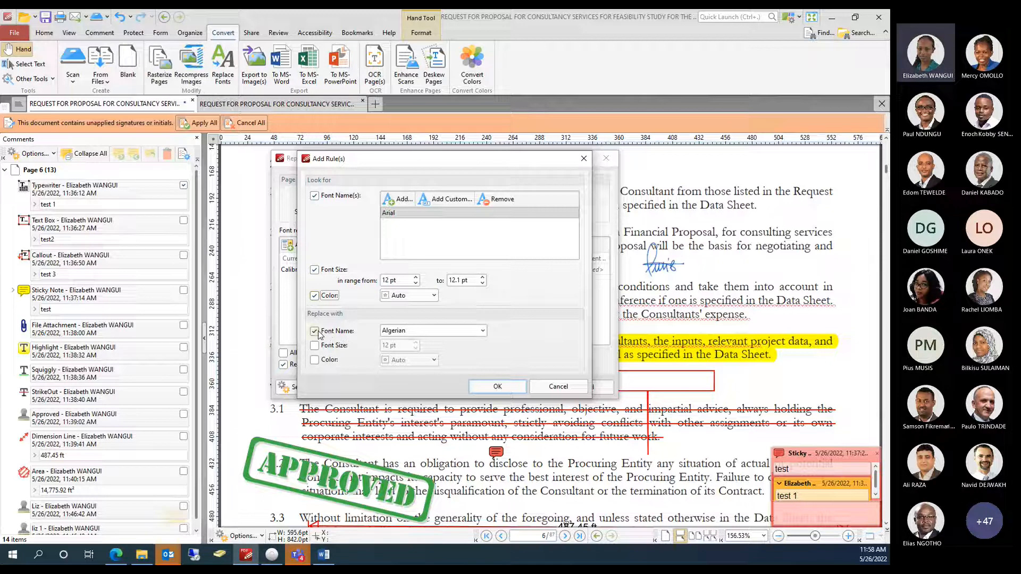
Set Bahnschrift as the replacement font, apply the font replacement to all pages, and check the text on page 6.
{"action": "left_click", "coordinate": [483, 330]}
{"action": "left_click", "coordinate": [423, 159]}
{"action": "left_click", "coordinate": [483, 331]}
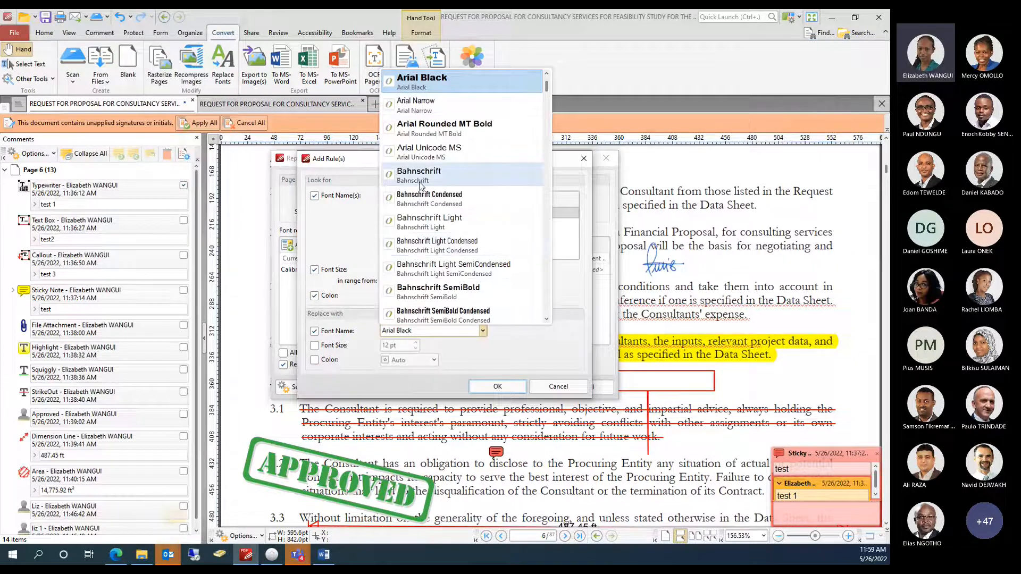
{"action": "left_click", "coordinate": [420, 178]}
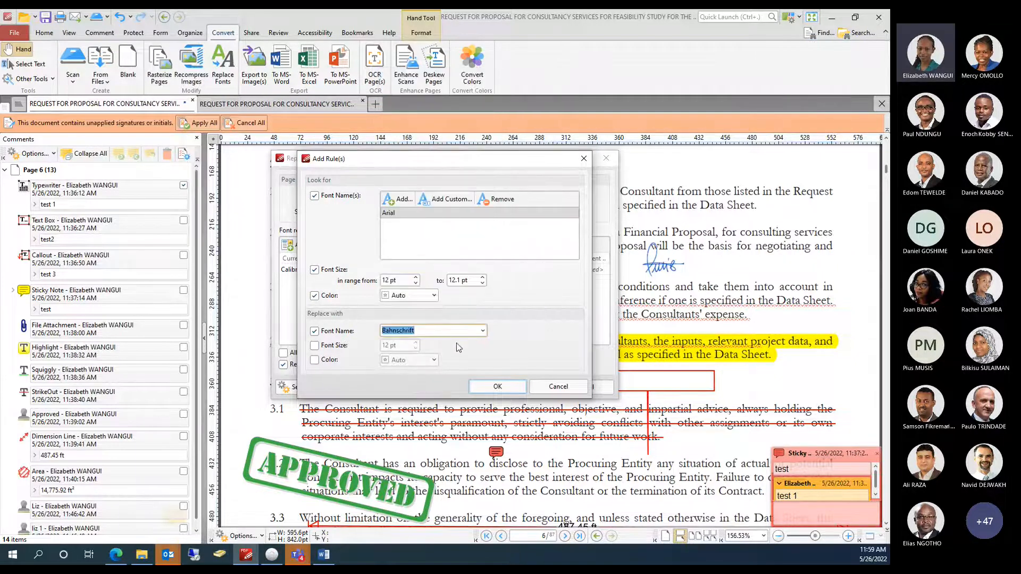
{"action": "left_click", "coordinate": [498, 388]}
{"action": "left_click", "coordinate": [513, 387]}
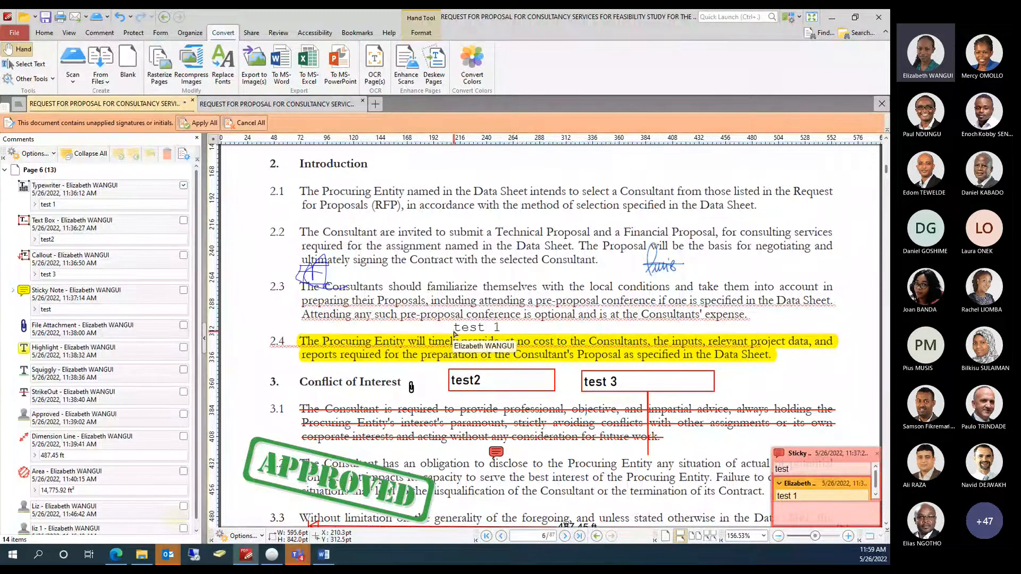
{"action": "scroll", "coordinate": [452, 319], "scroll_direction": "down", "scroll_amount": 5}
{"action": "scroll", "coordinate": [450, 298], "scroll_direction": "up", "scroll_amount": 4}
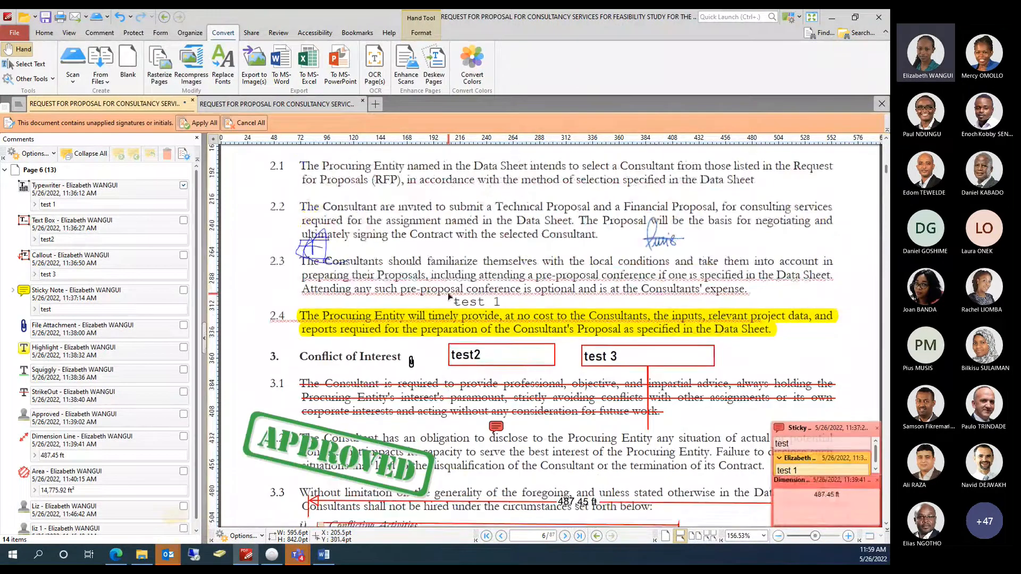
{"action": "scroll", "coordinate": [450, 297], "scroll_direction": "up", "scroll_amount": 1}
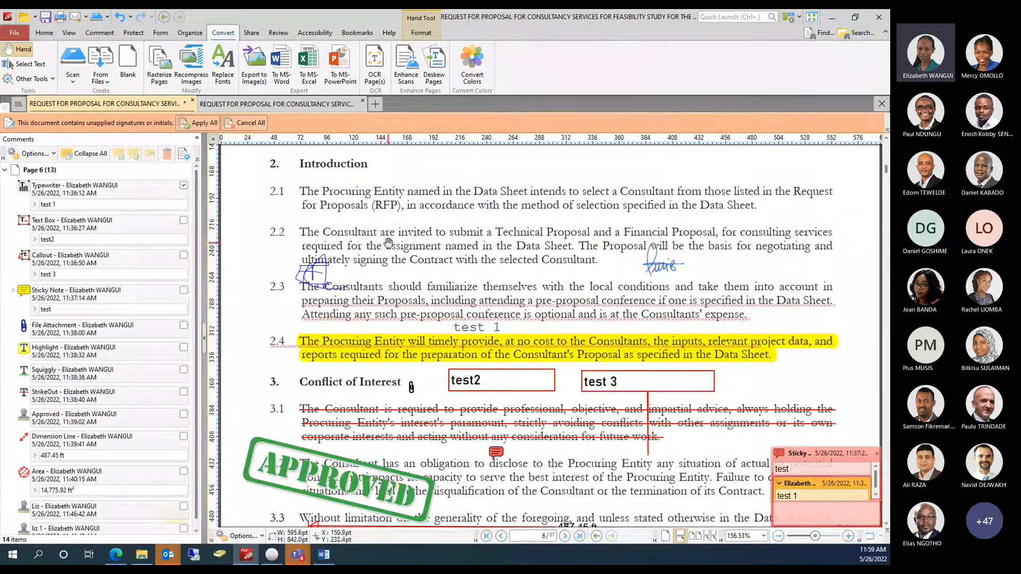
Examine the document's fonts available for another replacement rule, and close the Replace Fonts settings without adding one.
{"action": "left_click", "coordinate": [223, 74]}
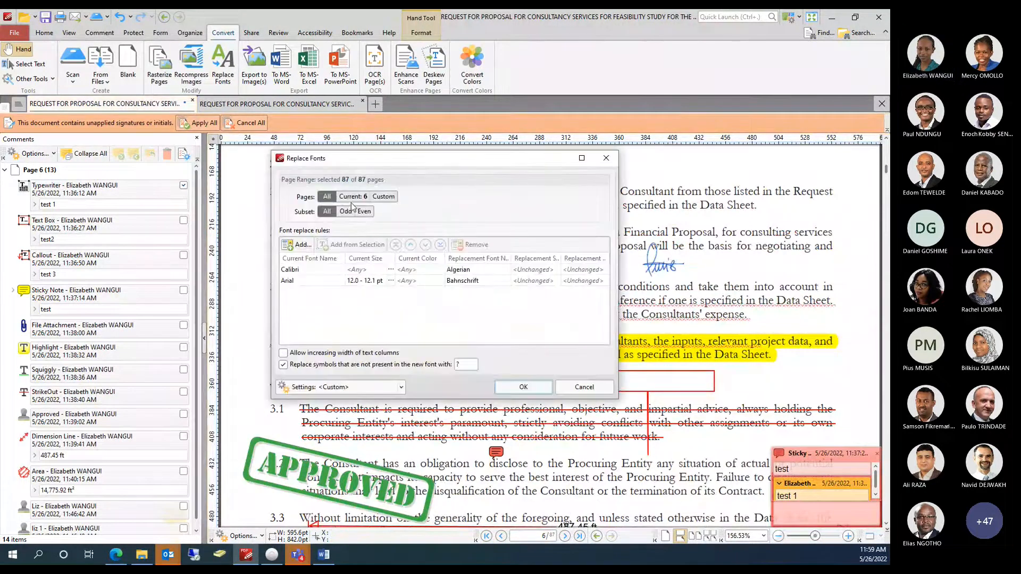
{"action": "double_click", "coordinate": [604, 280]}
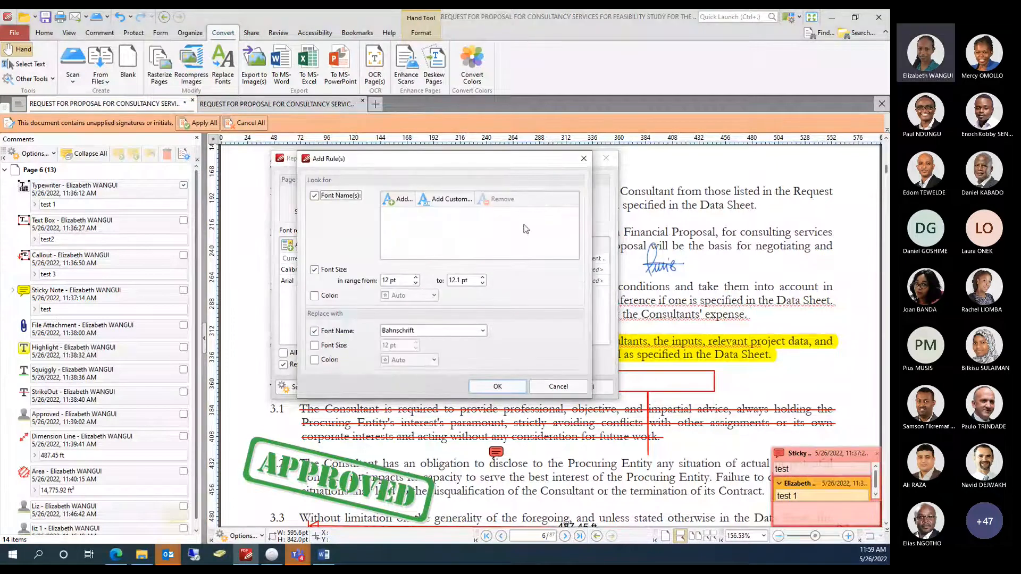
{"action": "left_click", "coordinate": [398, 201]}
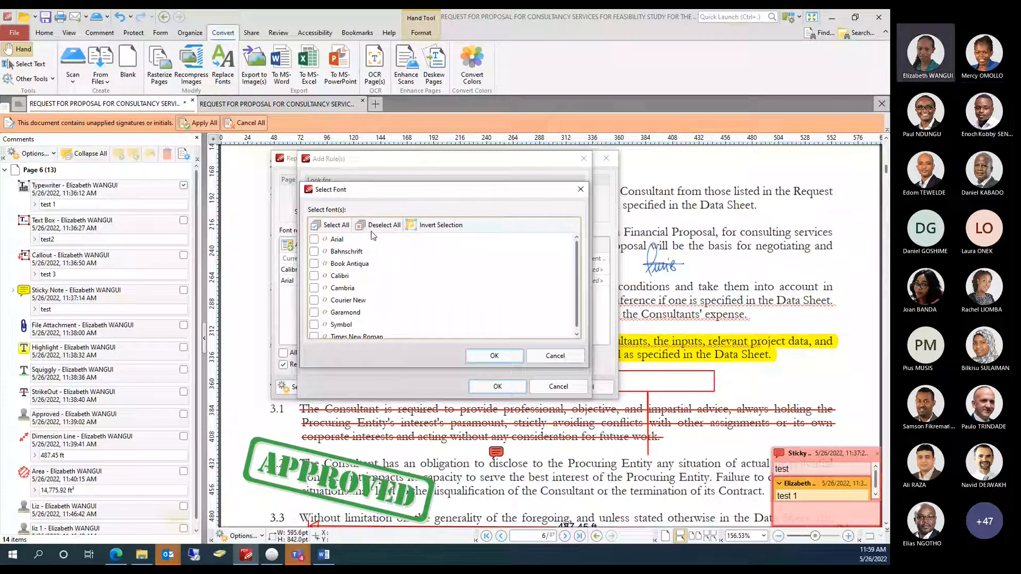
{"action": "left_click", "coordinate": [581, 189]}
{"action": "left_click", "coordinate": [583, 158]}
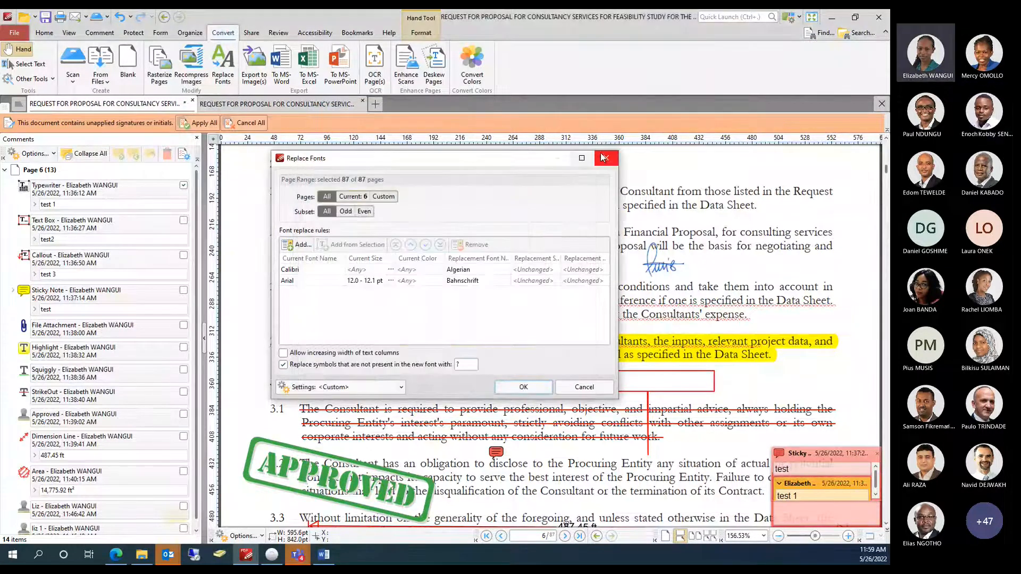
{"action": "left_click", "coordinate": [606, 159]}
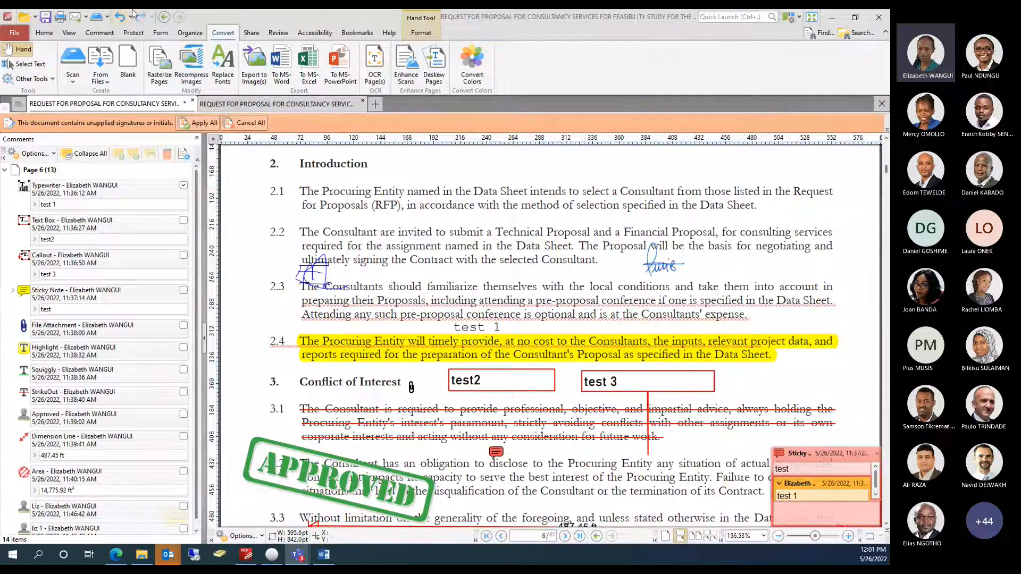
{"action": "left_click", "coordinate": [134, 33]}
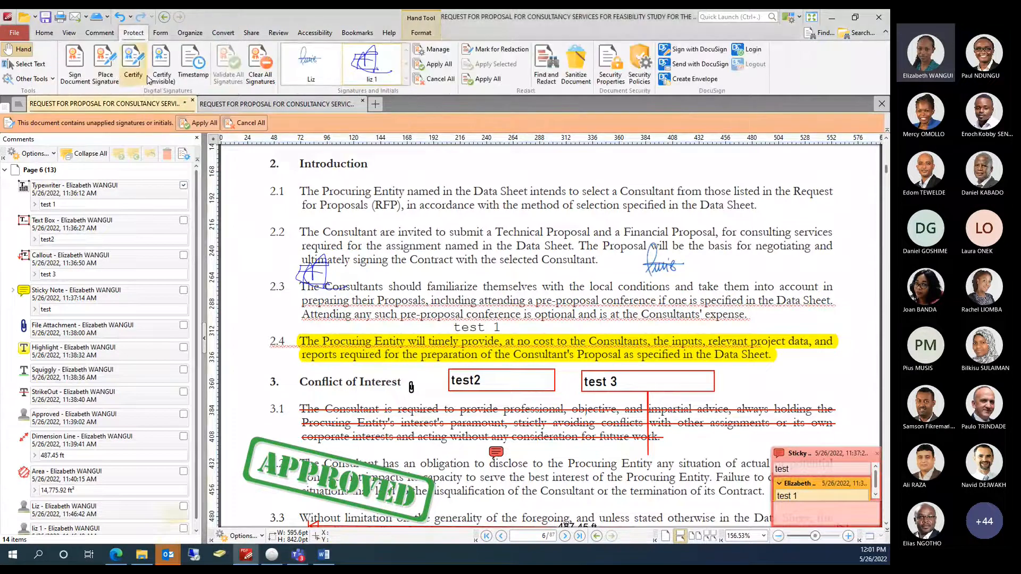
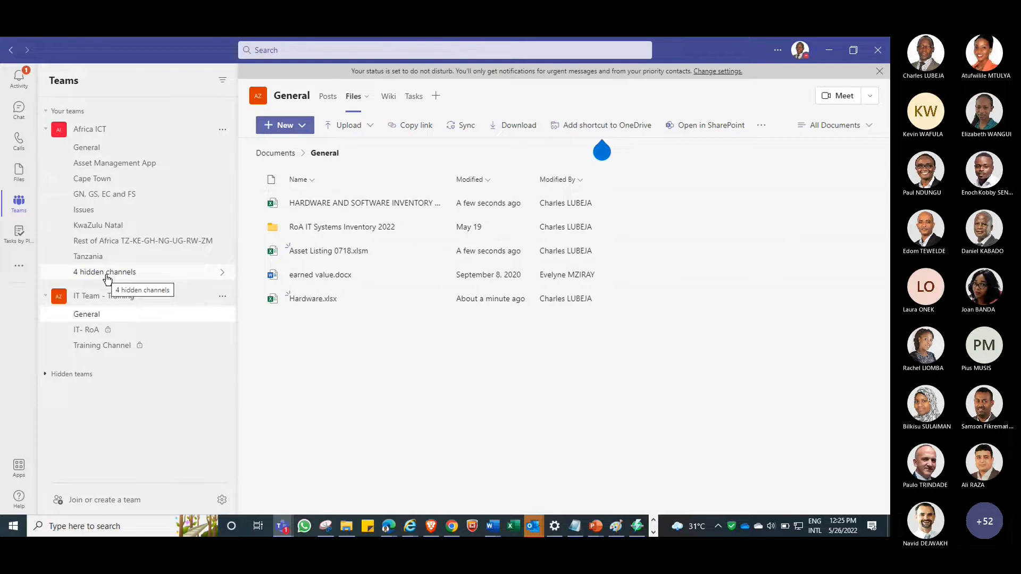
In Microsoft Teams, add an Invoices bucket to the Tasks board of the IT Team - Training General channel.
{"action": "left_click", "coordinate": [101, 317]}
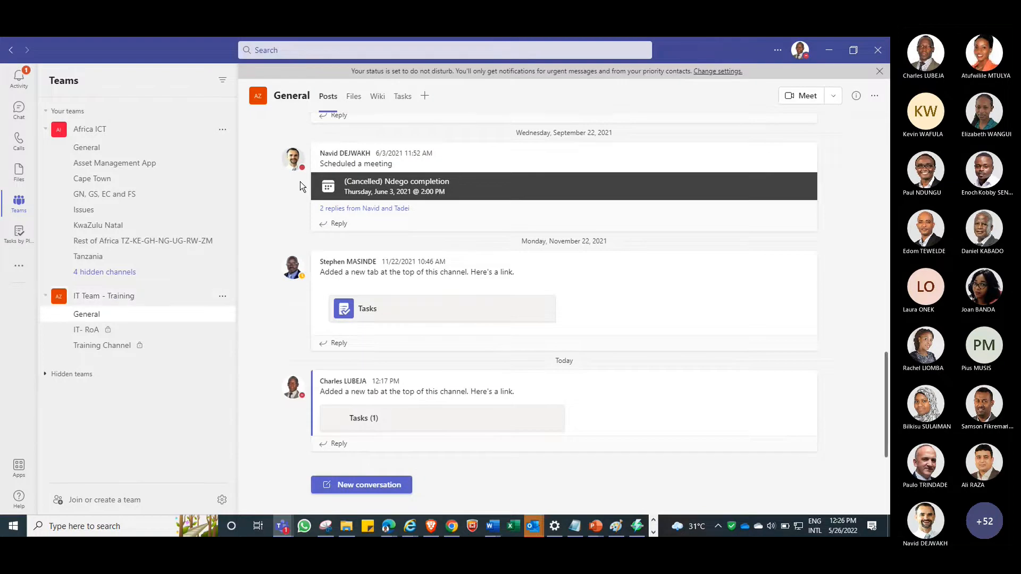
{"action": "left_click", "coordinate": [405, 99]}
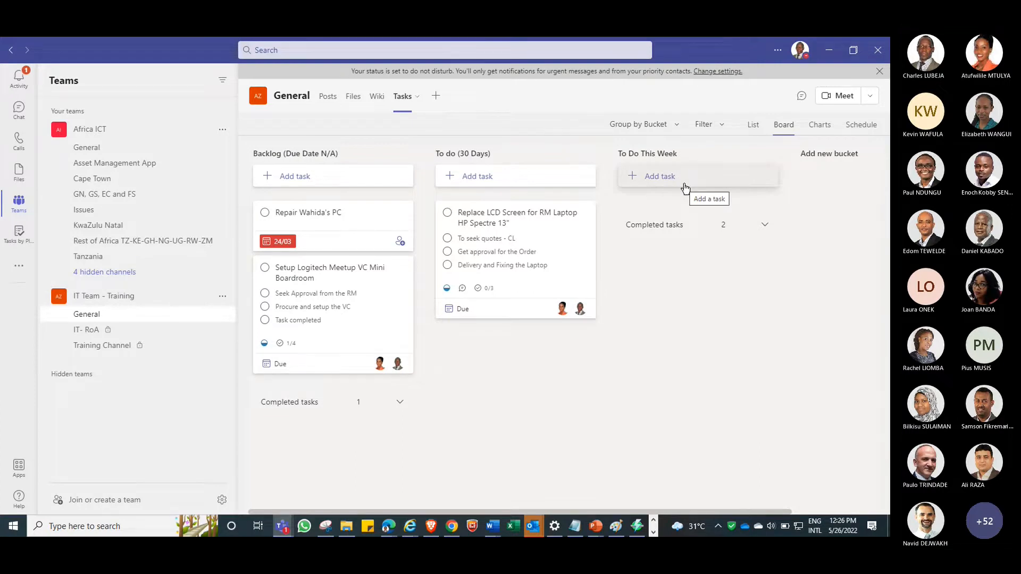
{"action": "left_click", "coordinate": [821, 155]}
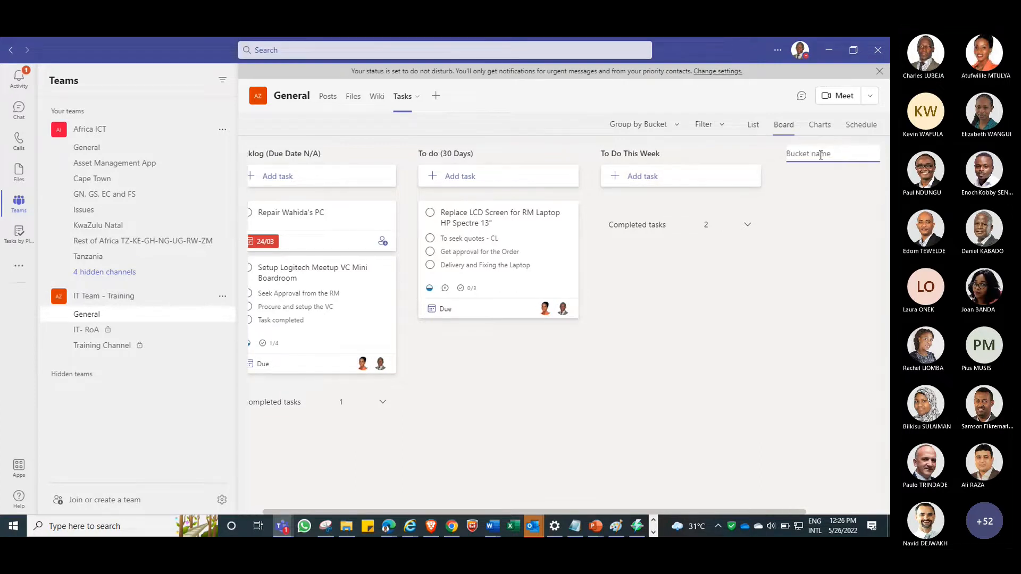
{"action": "type", "text": "Invoices"}
{"action": "key", "text": "Return"}
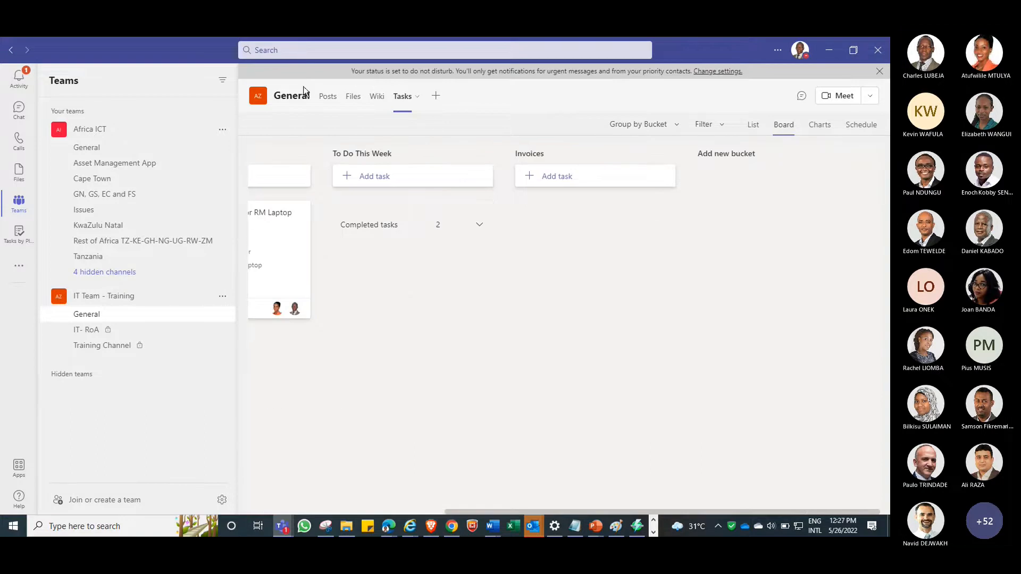
Start a task named "Following up invoices for Rufiji Project" in the Invoices bucket, with a due date of 30 June 2022.
{"action": "left_click", "coordinate": [555, 185]}
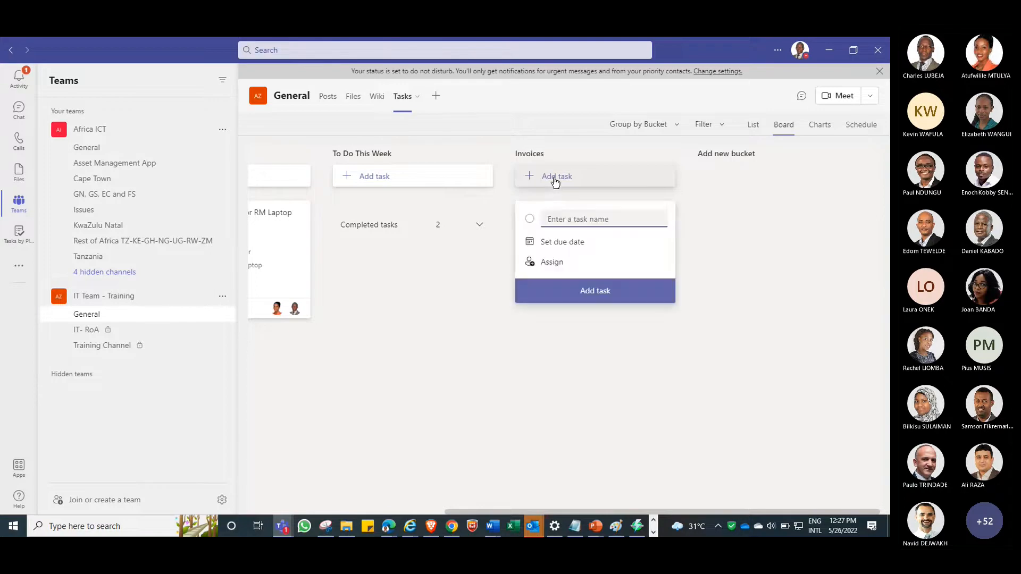
{"action": "type", "text": "Following up"}
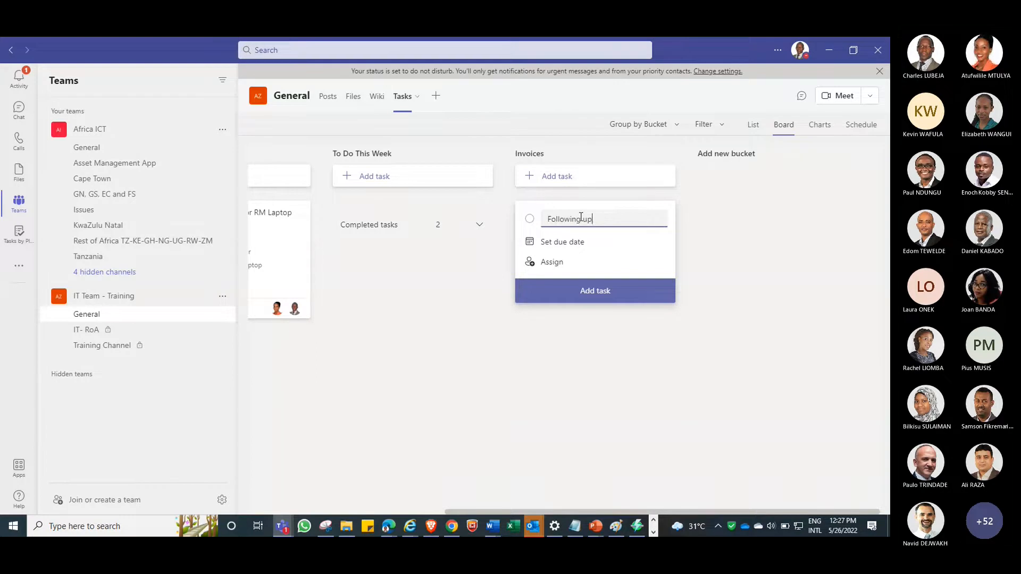
{"action": "type", "text": " invoices for Rufiji Project"}
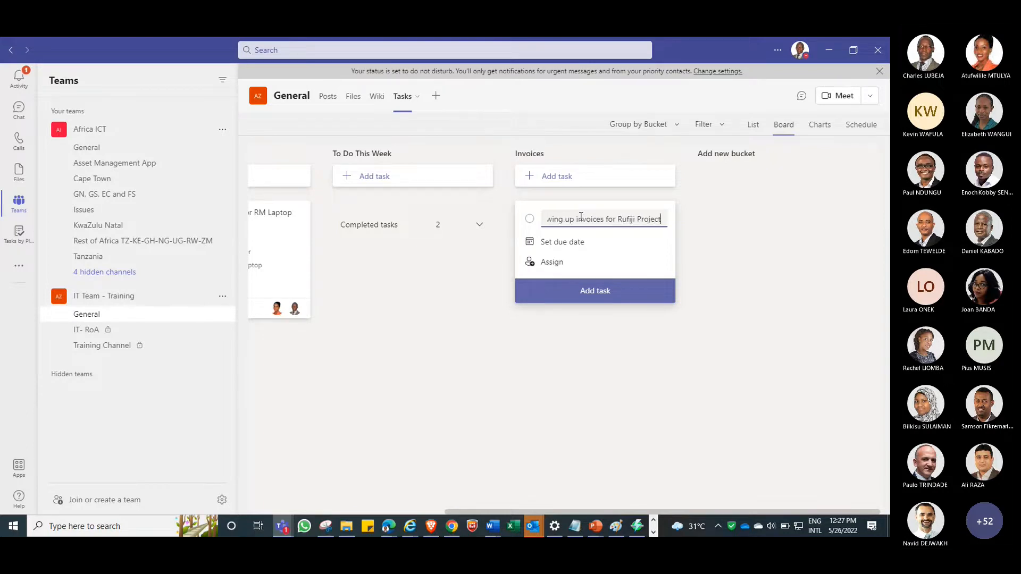
{"action": "left_click", "coordinate": [566, 247]}
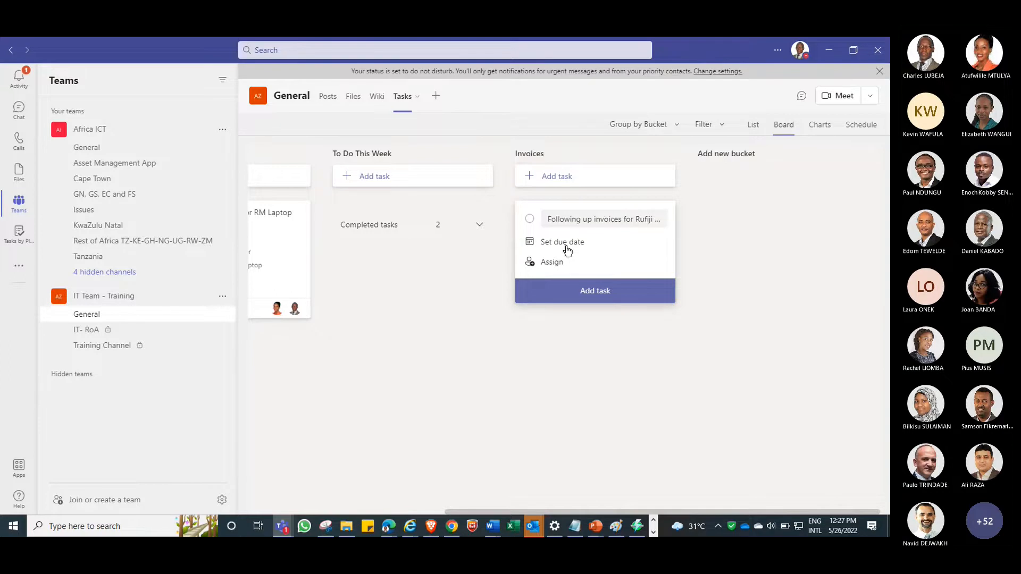
{"action": "left_click", "coordinate": [567, 248]}
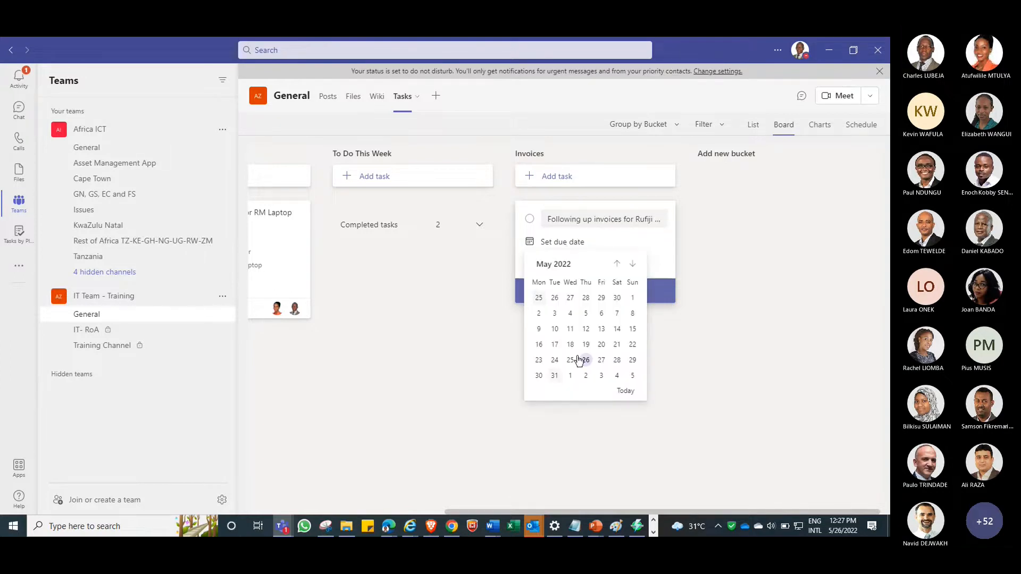
{"action": "left_click", "coordinate": [632, 264]}
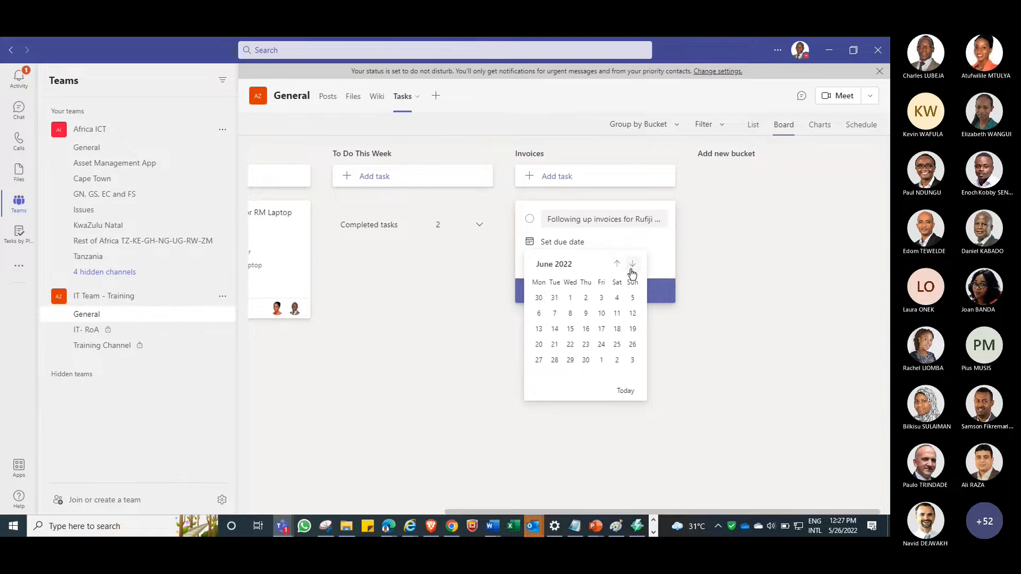
{"action": "left_click", "coordinate": [586, 361]}
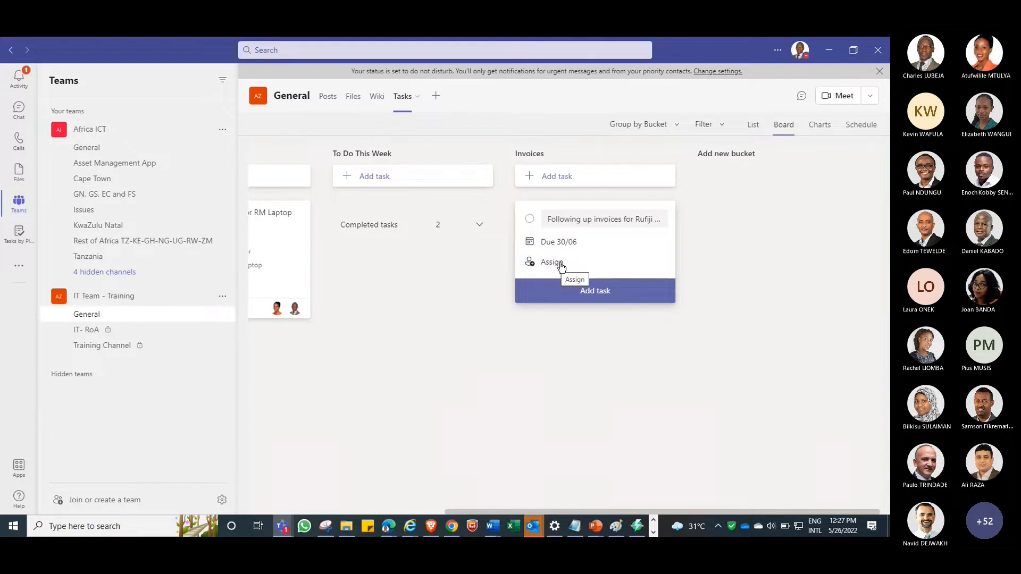
Assign the new task to the first suggested team member and add it to the Invoices bucket.
{"action": "left_click", "coordinate": [561, 264]}
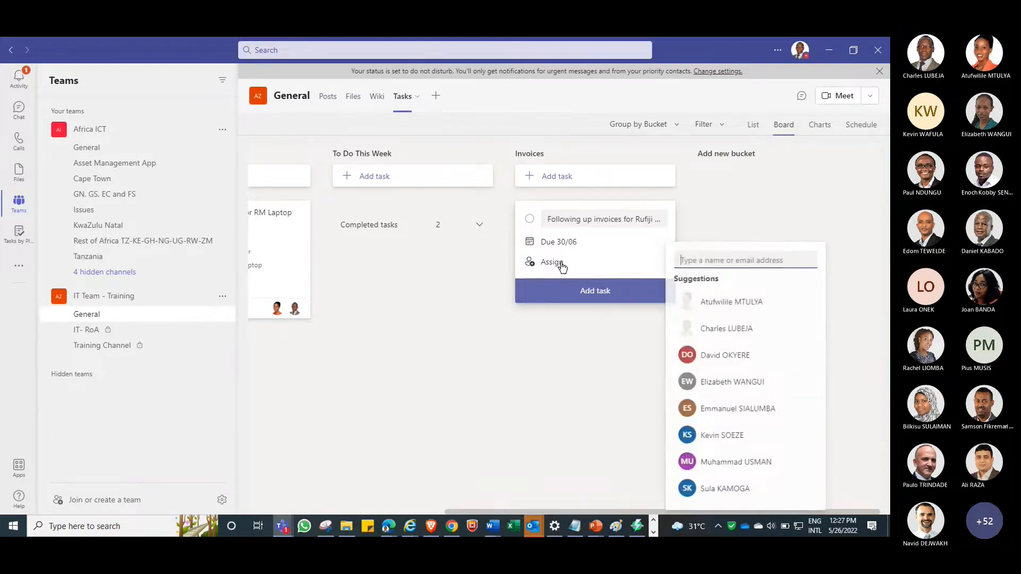
{"action": "left_click", "coordinate": [729, 304]}
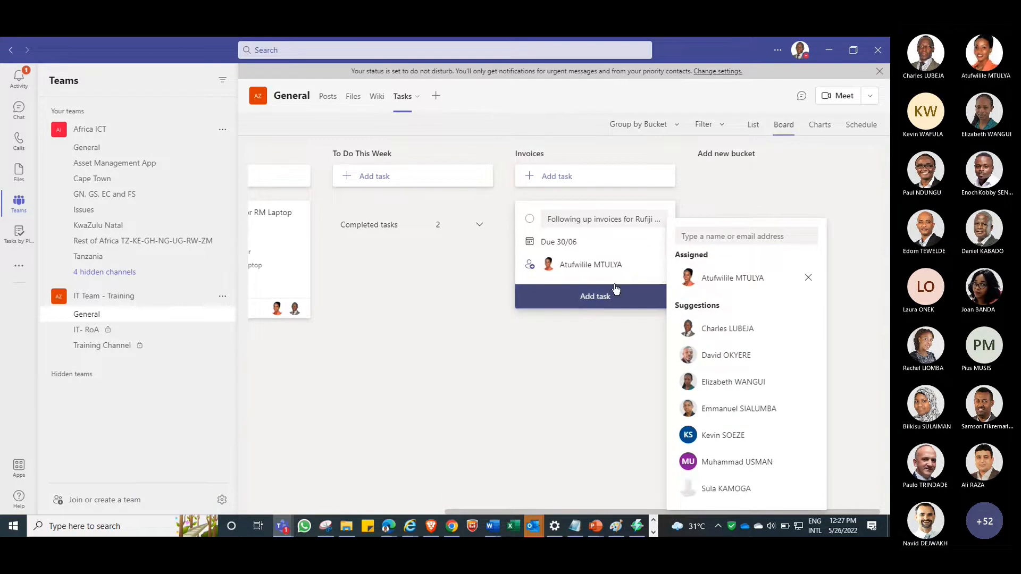
{"action": "left_click", "coordinate": [594, 301]}
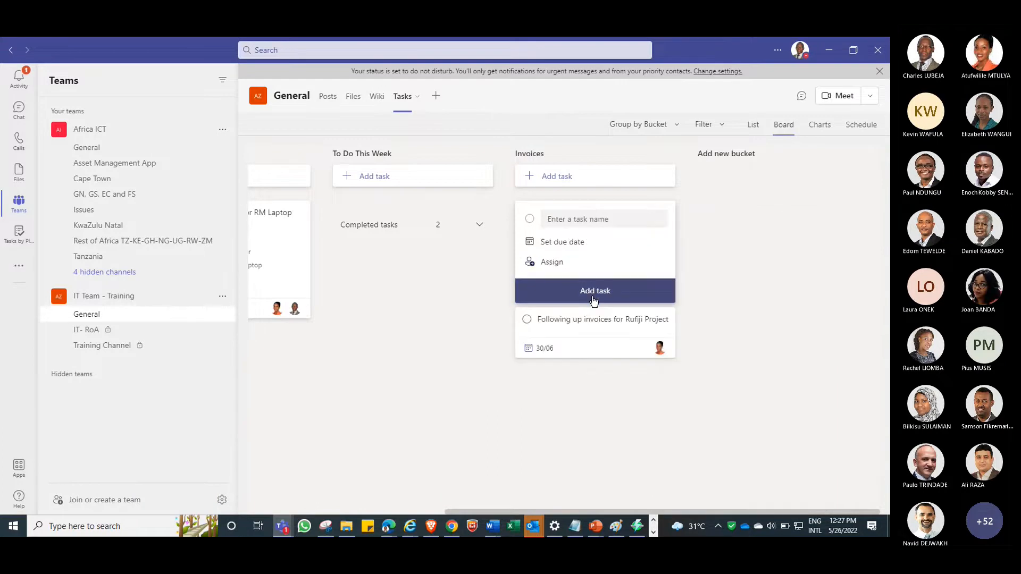
{"action": "left_click", "coordinate": [595, 296]}
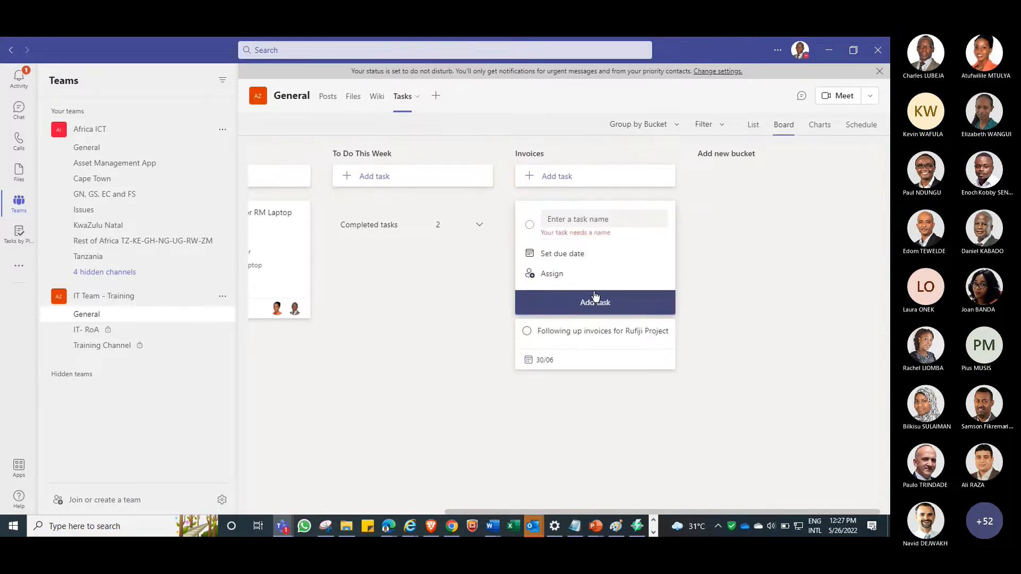
{"action": "left_click", "coordinate": [565, 276]}
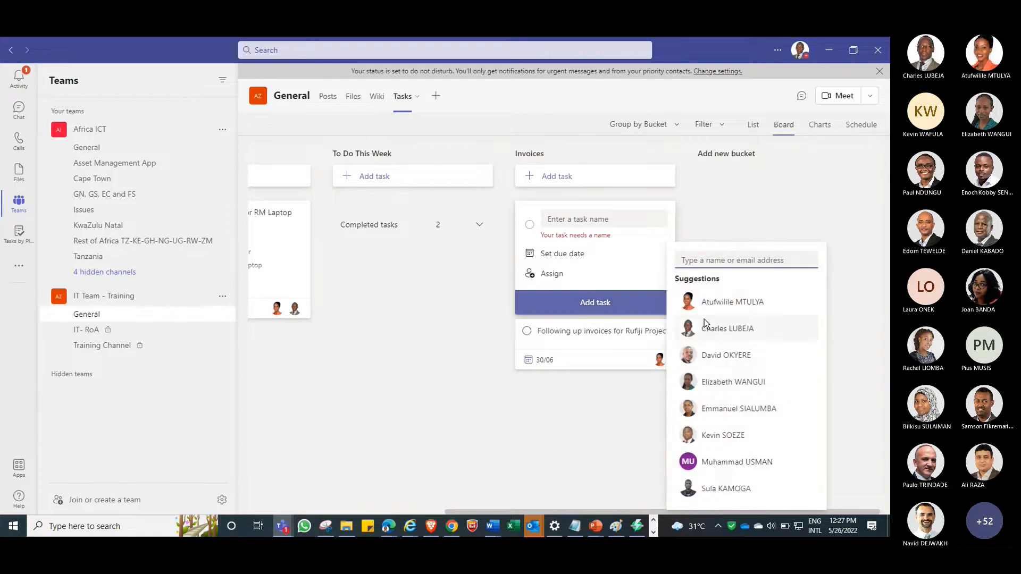
{"action": "left_click", "coordinate": [734, 382]}
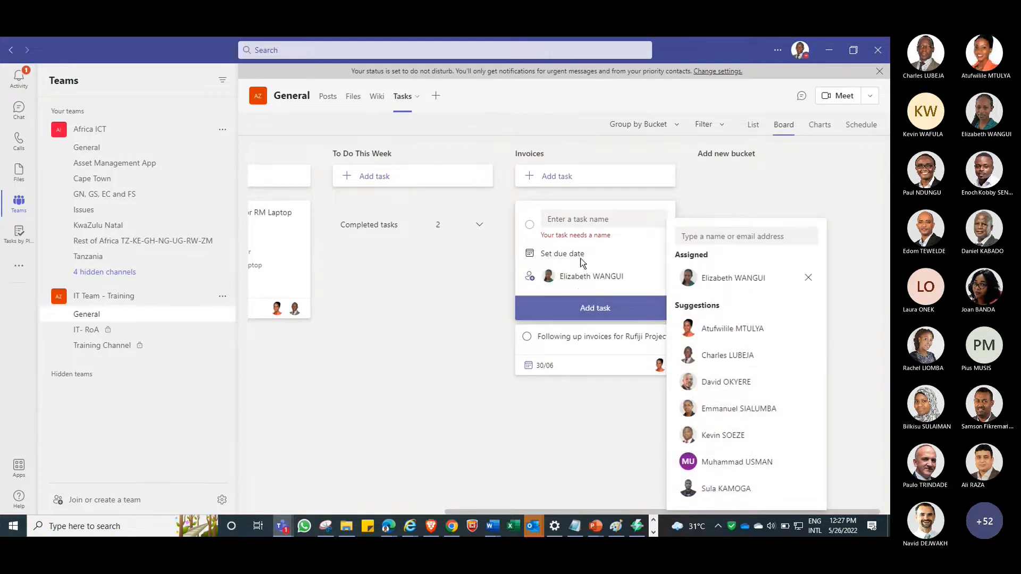
{"action": "left_click", "coordinate": [723, 381]}
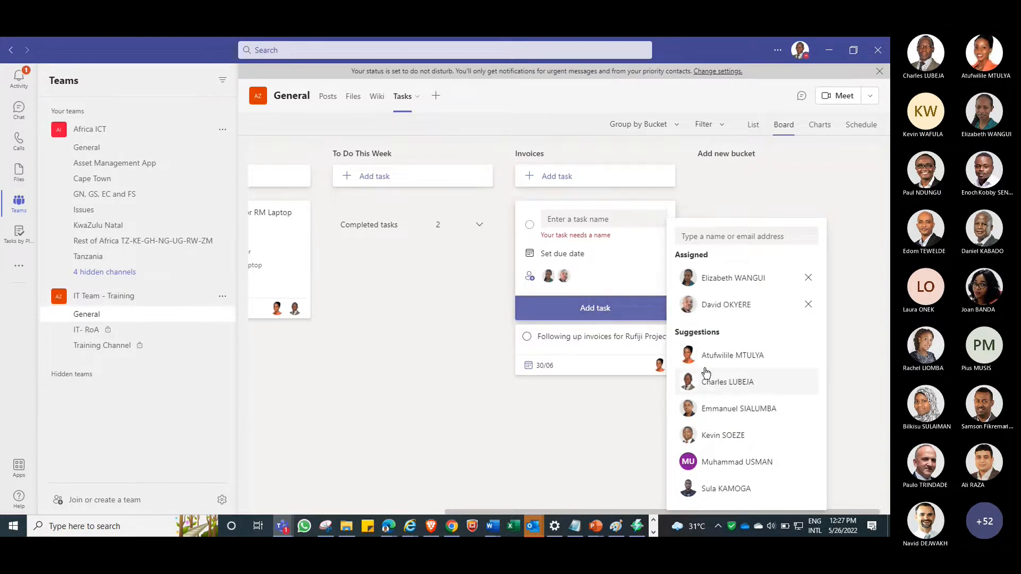
{"action": "left_click", "coordinate": [595, 314]}
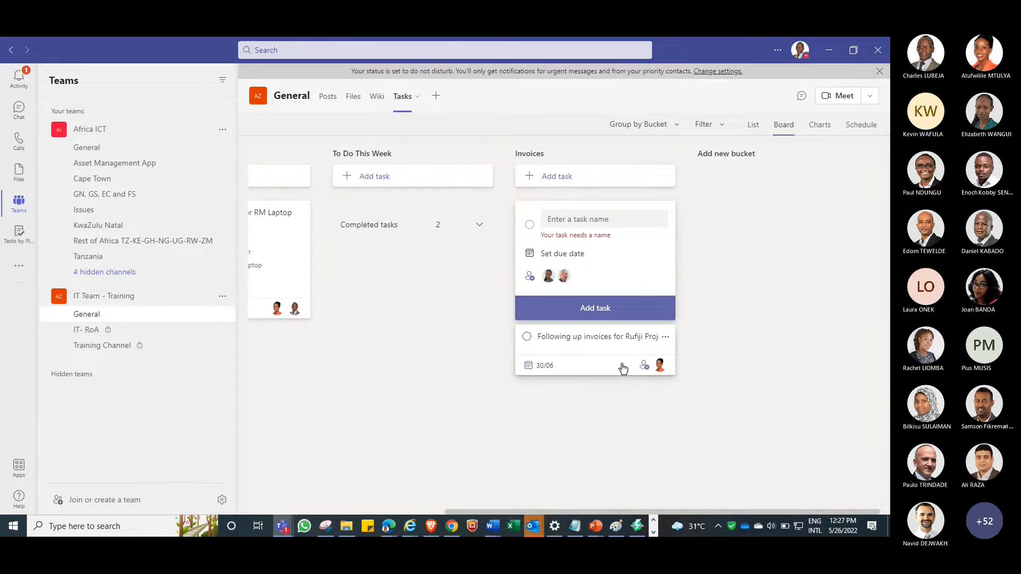
Open the Rufiji Project invoices task and assign it to the next five suggested team members as well.
{"action": "left_click", "coordinate": [595, 346]}
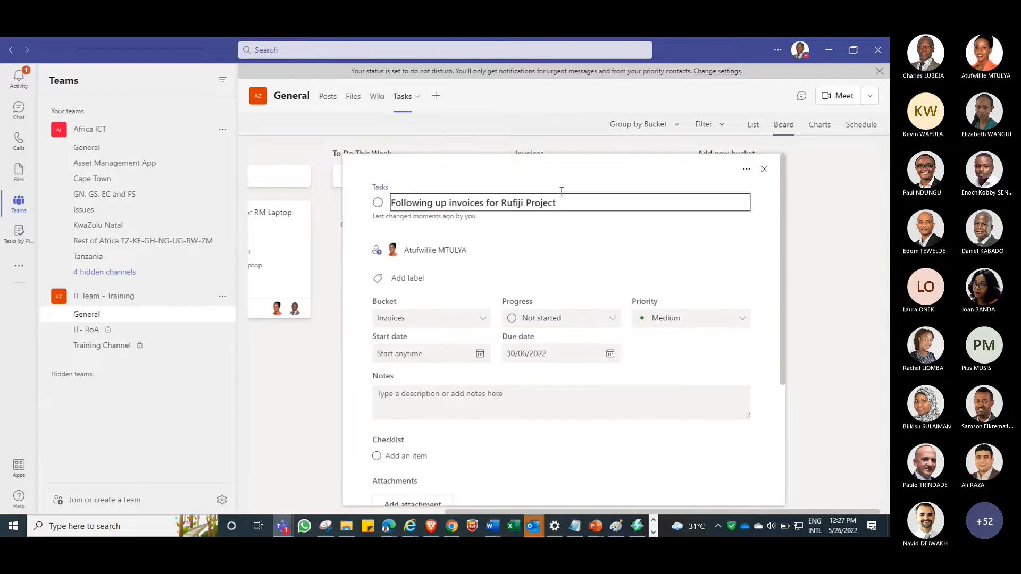
{"action": "left_click_drag", "start_coordinate": [652, 155], "coordinate": [441, 188]}
{"action": "left_click", "coordinate": [432, 207]}
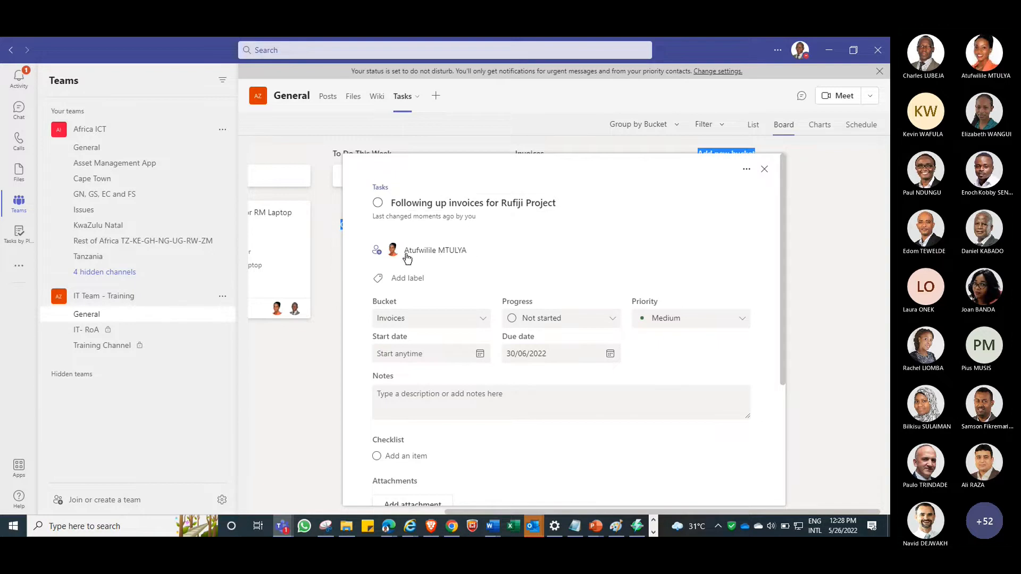
{"action": "left_click", "coordinate": [377, 251]}
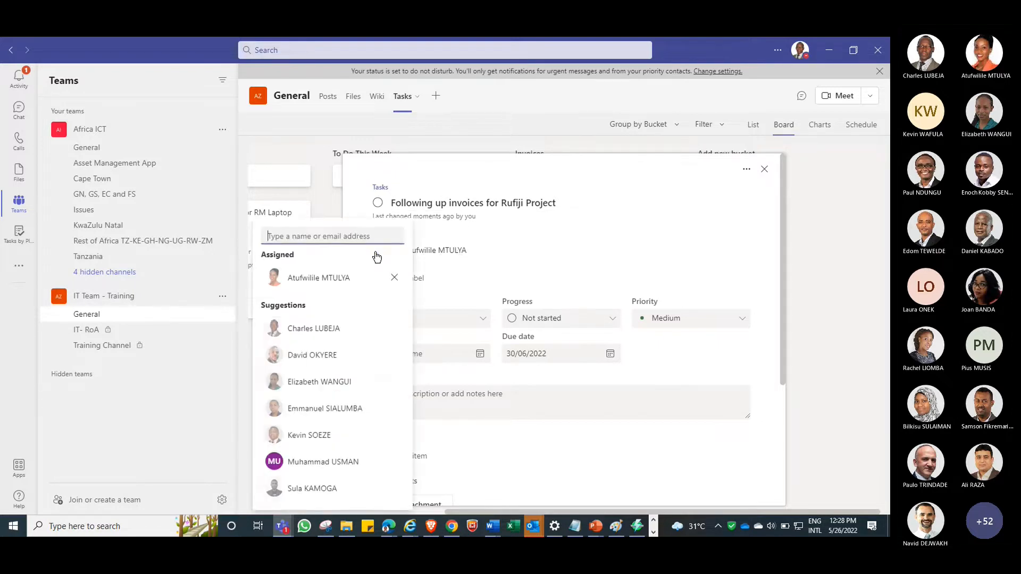
{"action": "left_click", "coordinate": [349, 327]}
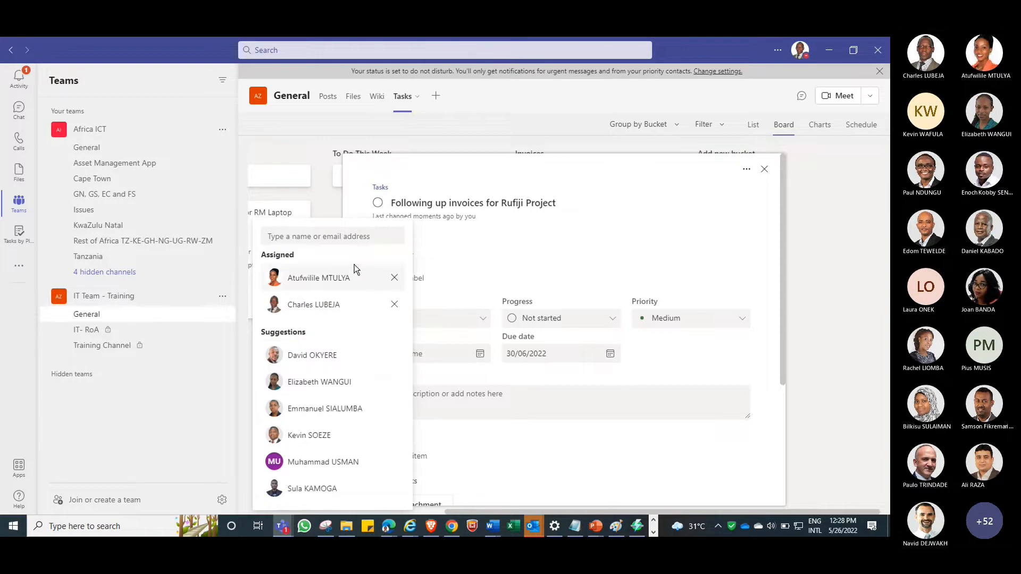
{"action": "left_click", "coordinate": [320, 360]}
{"action": "left_click", "coordinate": [325, 383]}
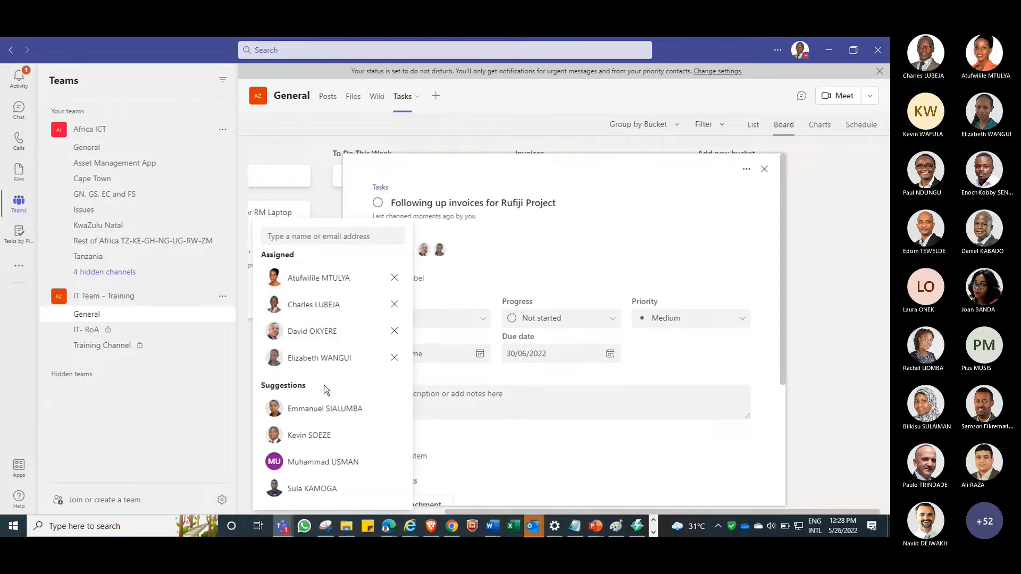
{"action": "left_click", "coordinate": [322, 412]}
{"action": "left_click", "coordinate": [321, 437]}
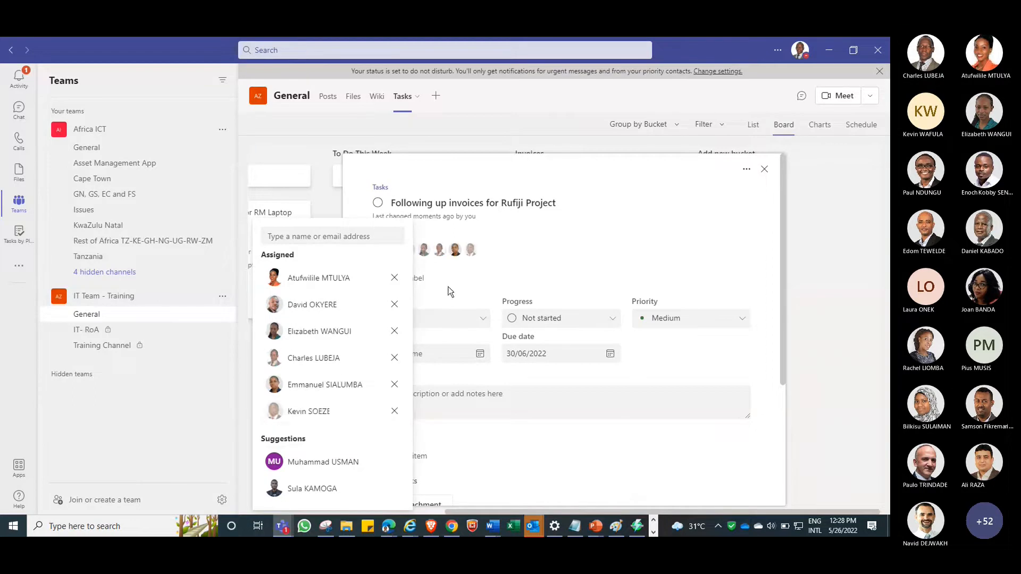
{"action": "left_click", "coordinate": [501, 258]}
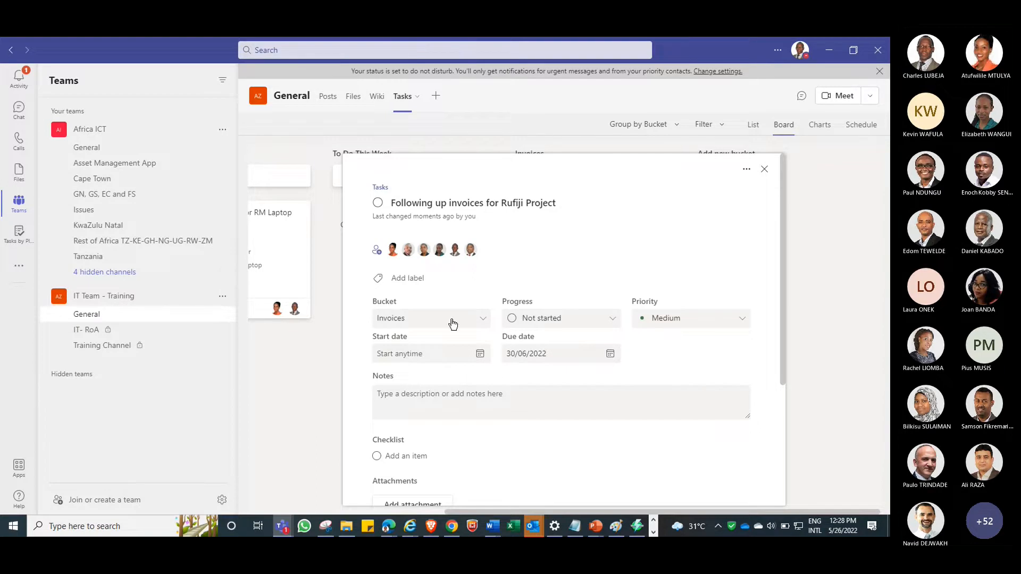
Set the task's progress to In progress and its start date to 26/05/2022.
{"action": "left_click", "coordinate": [551, 318]}
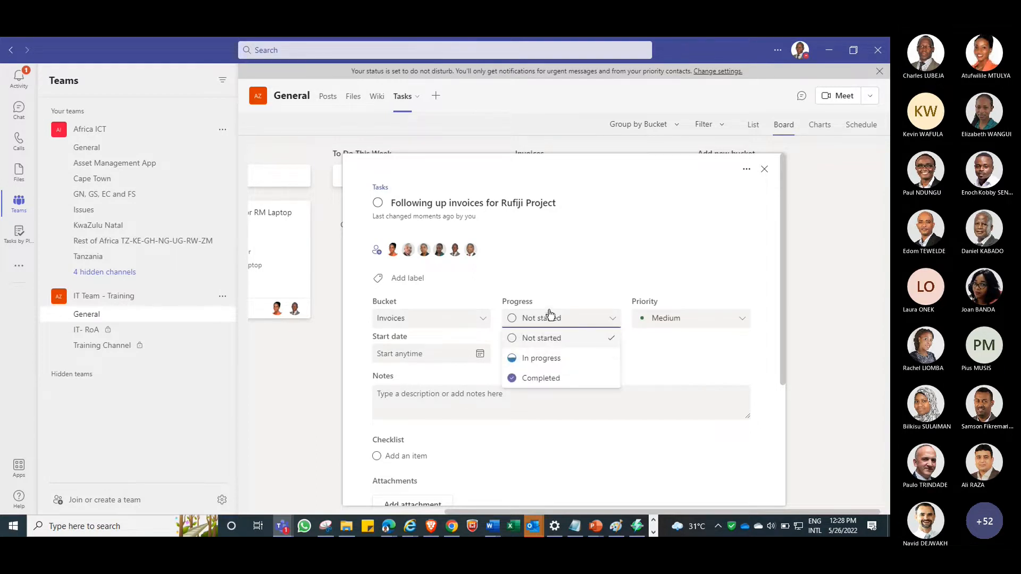
{"action": "left_click", "coordinate": [548, 363]}
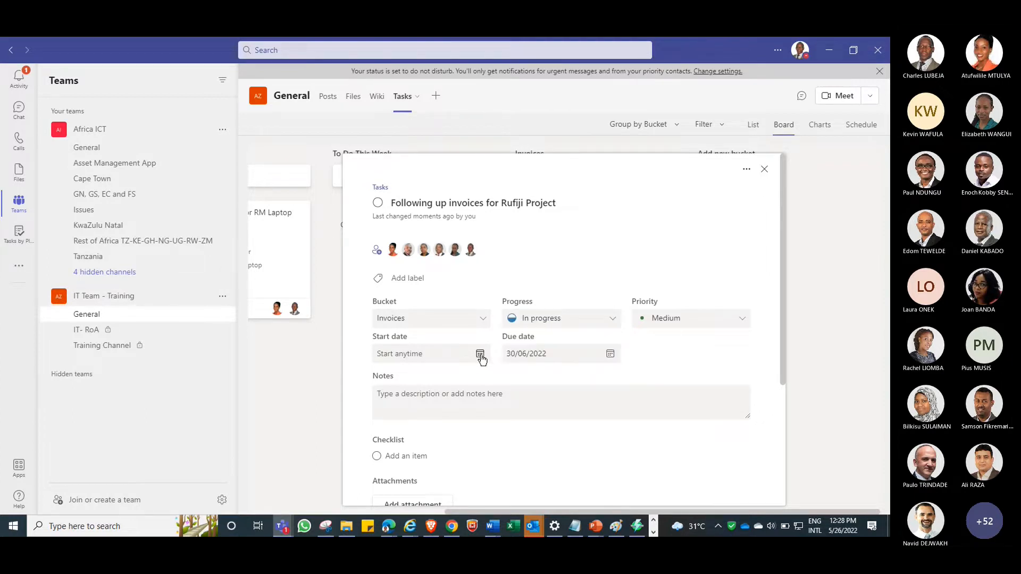
{"action": "left_click", "coordinate": [481, 354]}
{"action": "left_click", "coordinate": [433, 475]}
Enter "This follooib vvdsvsdvsdvfedffdb" as the task's notes and set its priority to Urgent.
{"action": "left_click", "coordinate": [435, 394]}
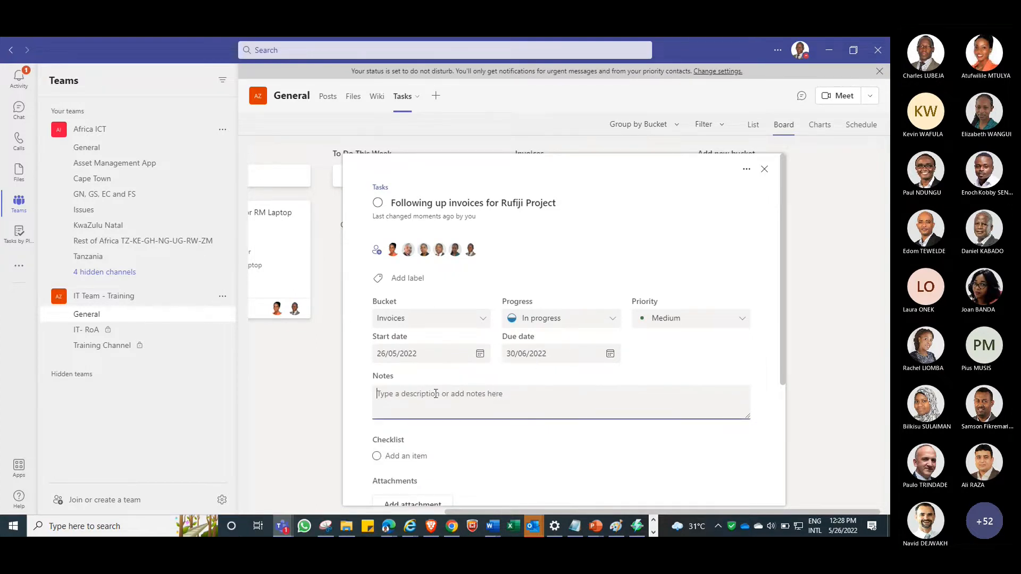
{"action": "type", "text": "This follooib vvdsvsdvsdvfedffdb"}
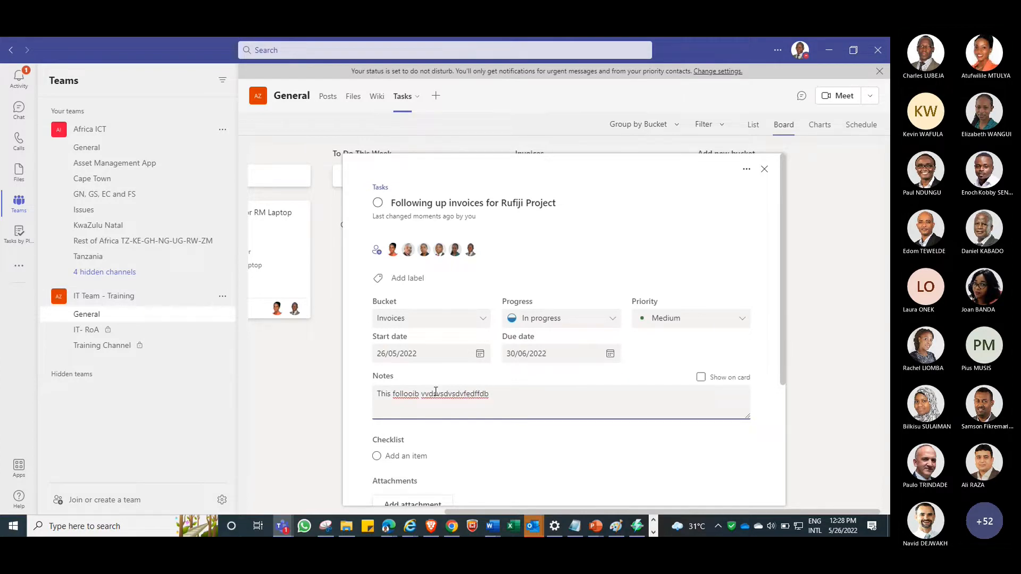
{"action": "left_click", "coordinate": [686, 319]}
{"action": "left_click", "coordinate": [681, 343]}
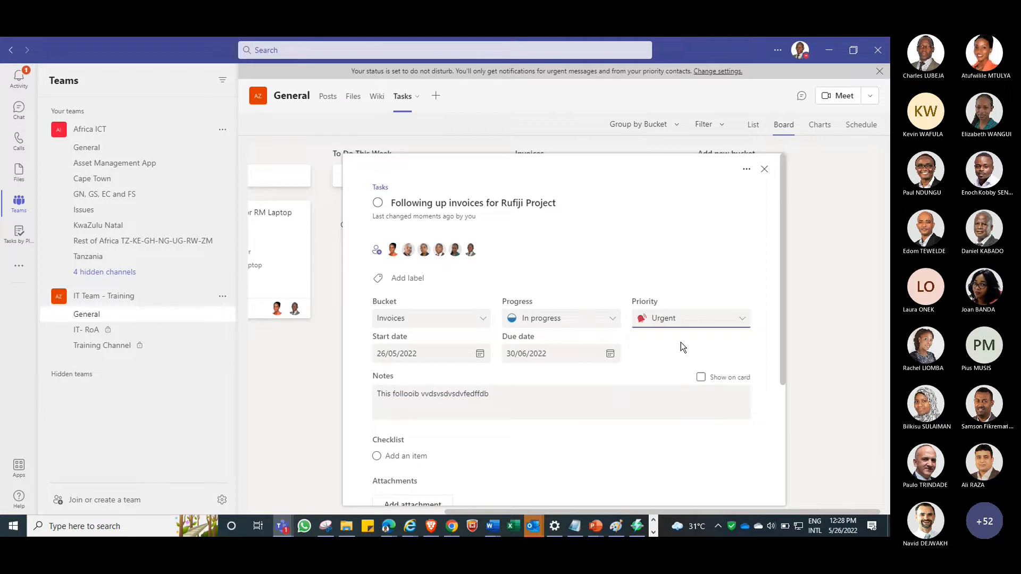
Add a checklist item reading "Creating invoice" followed by the first name of the first assigned member.
{"action": "scroll", "coordinate": [681, 342], "scroll_direction": "down", "scroll_amount": 2}
{"action": "left_click", "coordinate": [422, 346]}
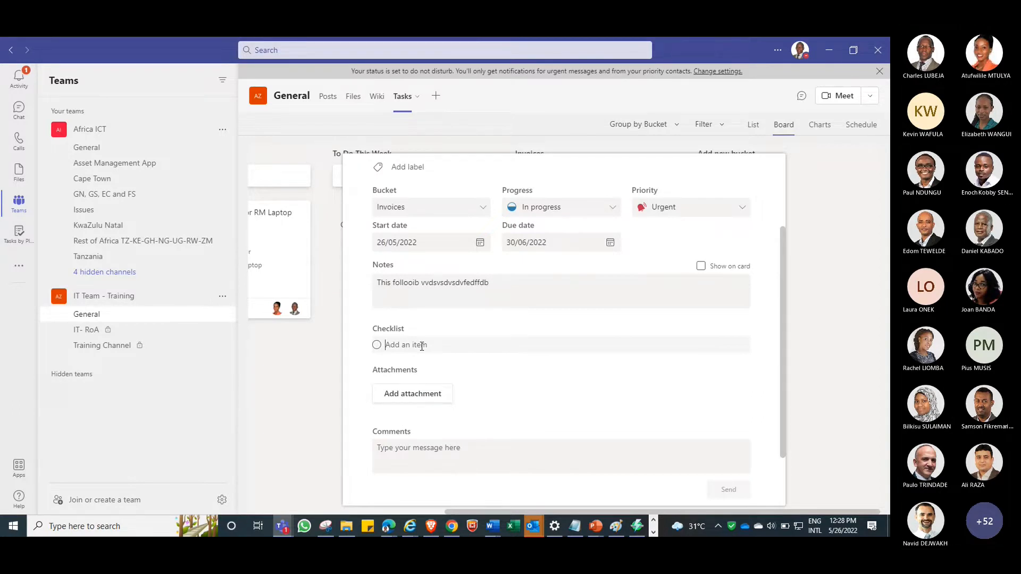
{"action": "type", "text": "Creating invoiv"}
{"action": "key", "text": "BackSpace"}
{"action": "key", "text": "BackSpace"}
{"action": "key", "text": "BackSpace"}
{"action": "key", "text": "BackSpace"}
{"action": "type", "text": "voice"}
{"action": "type", "text": " t"}
{"action": "type", "text": "Atufwi"}
{"action": "type", "text": "e"}
{"action": "key", "text": "Return"}
Add a second checklist item reading "Wokirn gon approval" followed by another assigned member's first name.
{"action": "type", "text": "Woki"}
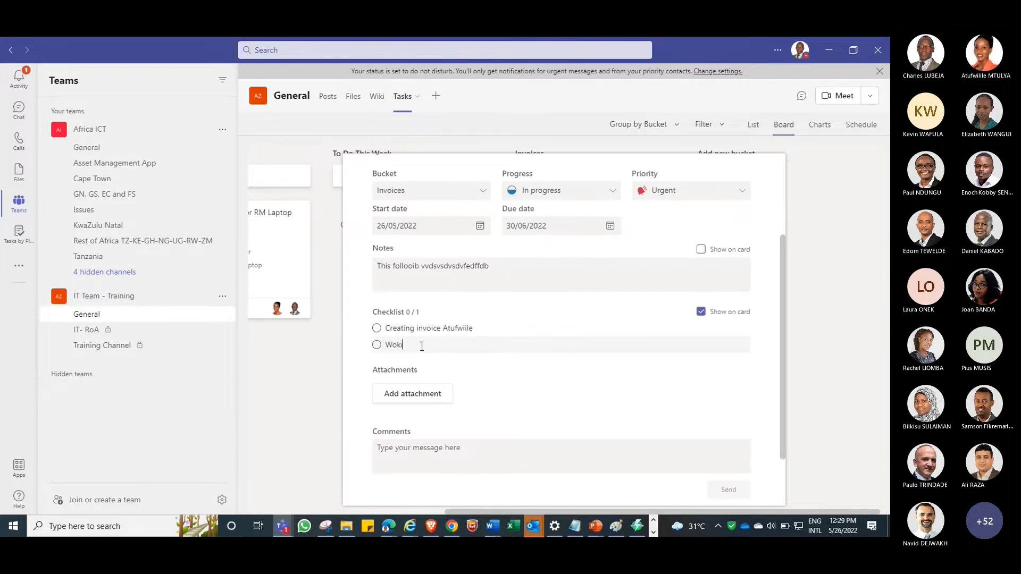
{"action": "type", "text": "rn gon approval Elizabet"}
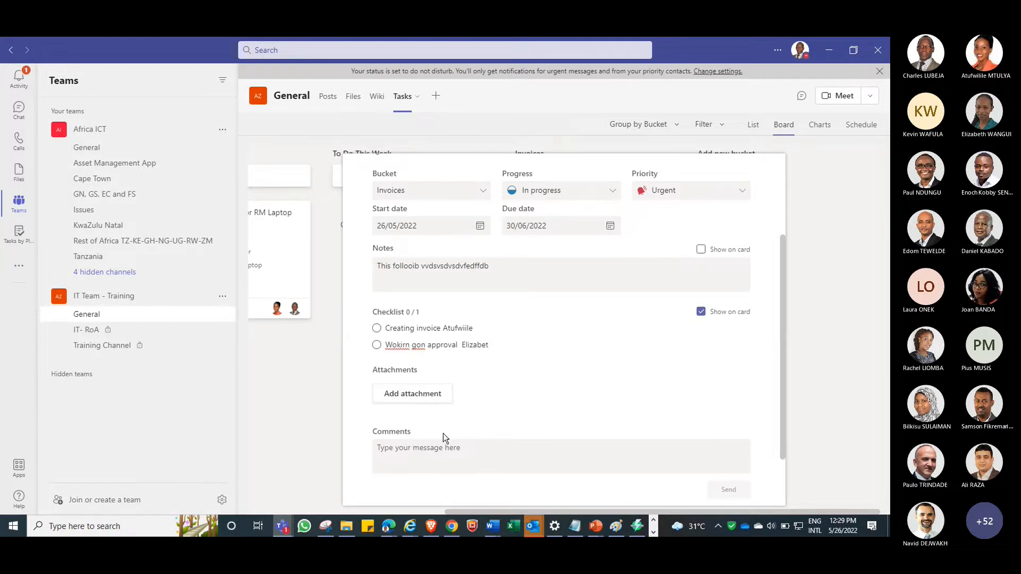
{"action": "scroll", "coordinate": [505, 412], "scroll_direction": "down", "scroll_amount": 2}
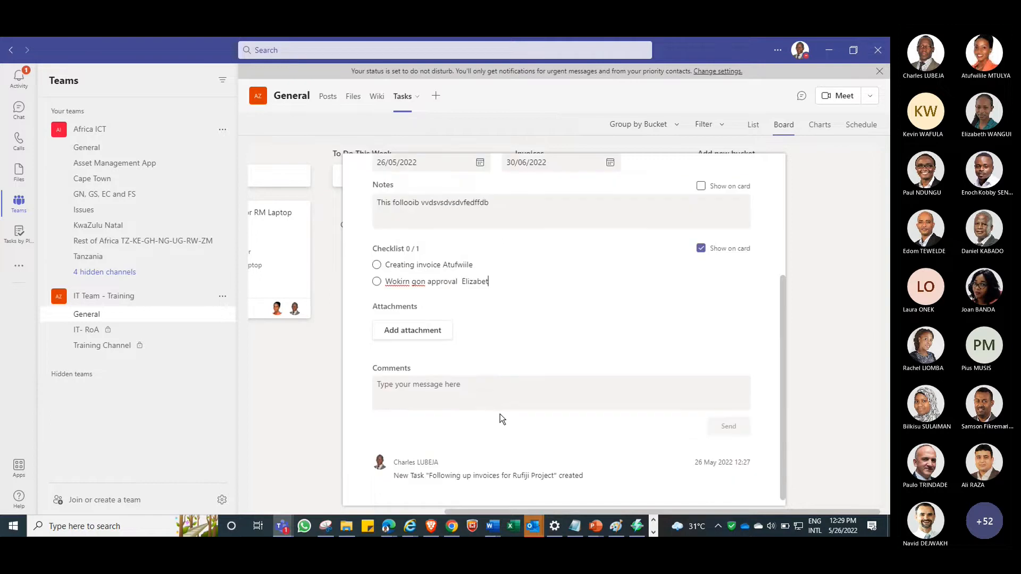
{"action": "left_click", "coordinate": [430, 381]}
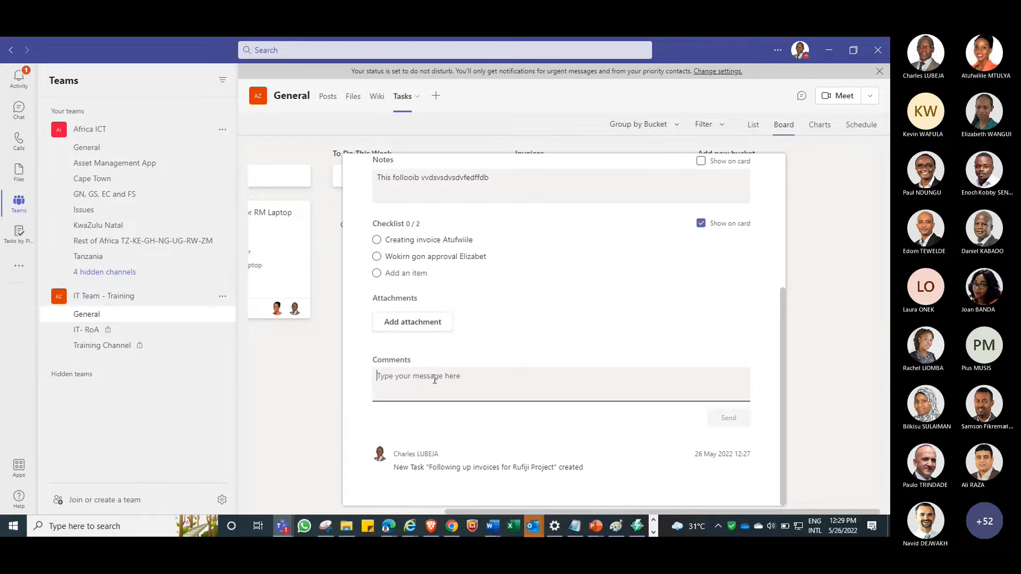
{"action": "scroll", "coordinate": [438, 382], "scroll_direction": "up", "scroll_amount": 3}
{"action": "scroll", "coordinate": [439, 384], "scroll_direction": "up", "scroll_amount": 1}
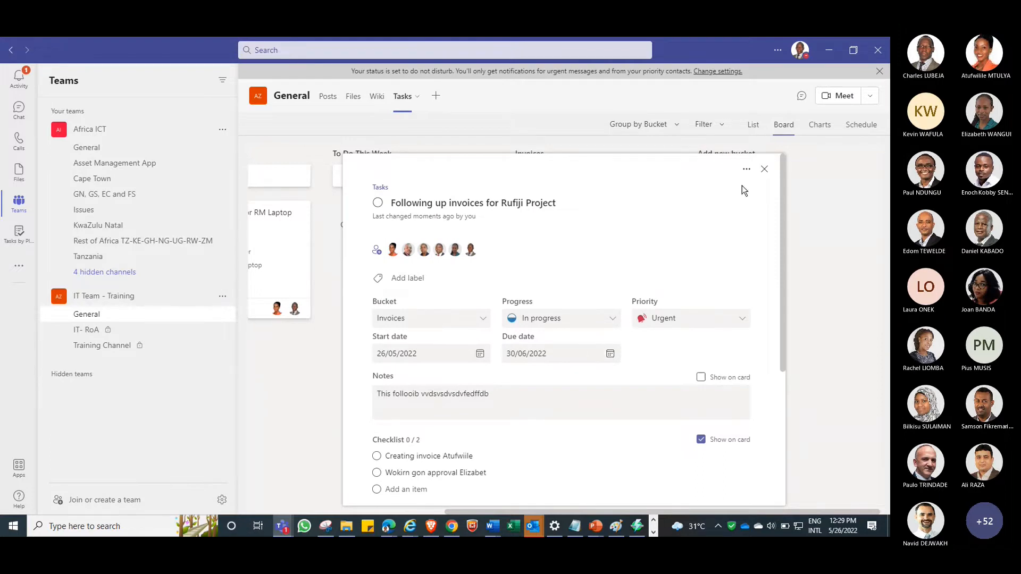
{"action": "scroll", "coordinate": [613, 250], "scroll_direction": "down", "scroll_amount": 1}
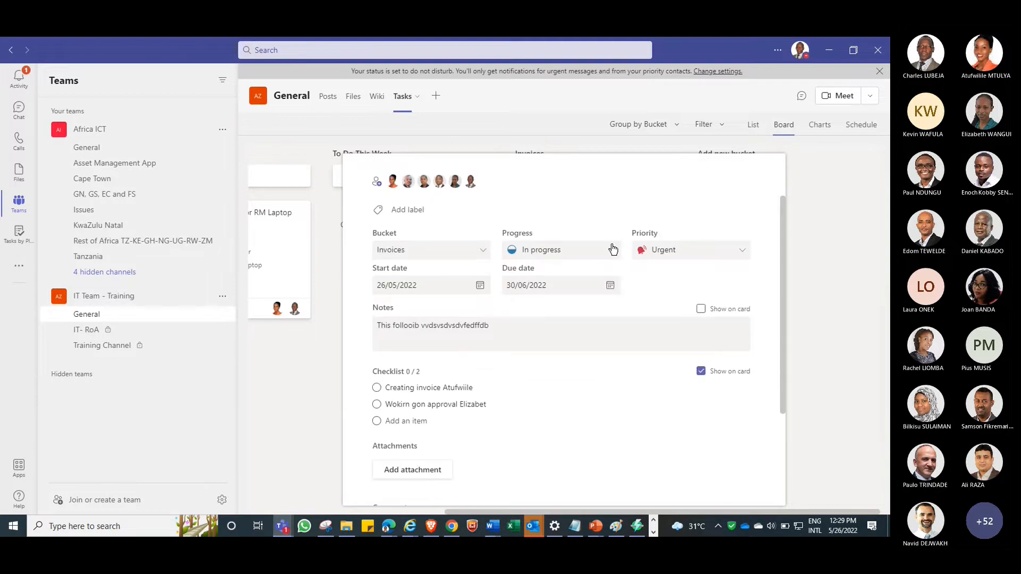
{"action": "scroll", "coordinate": [613, 250], "scroll_direction": "up", "scroll_amount": 1}
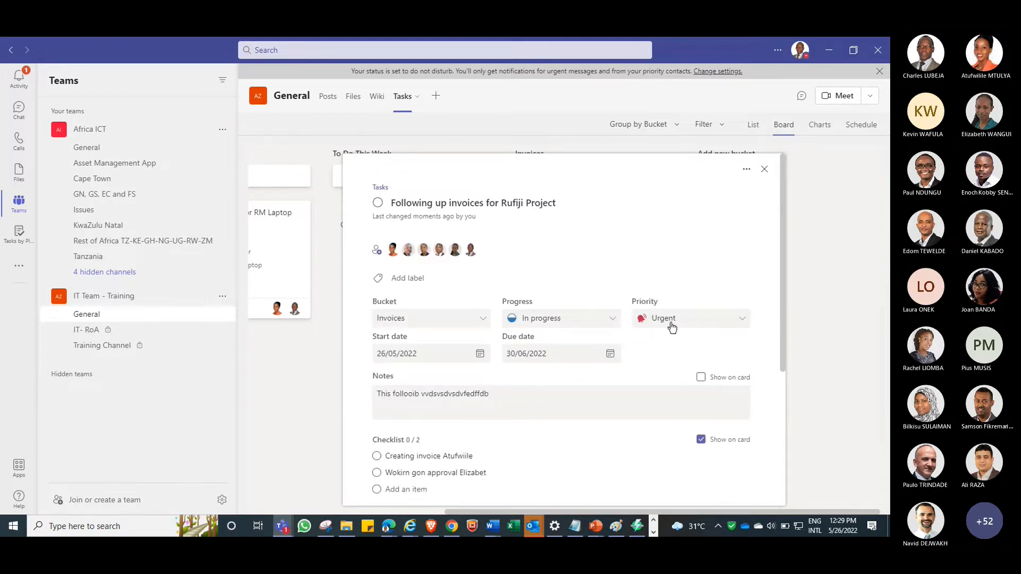
Check the progress options of the invoice follow-up task and close its details to return to the board.
{"action": "left_click", "coordinate": [562, 317]}
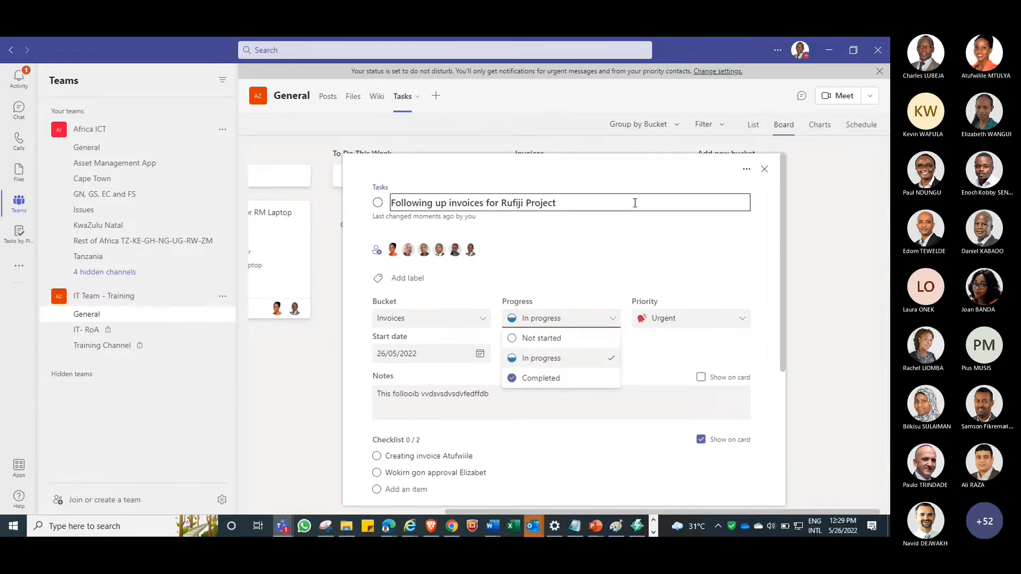
{"action": "left_click", "coordinate": [766, 172]}
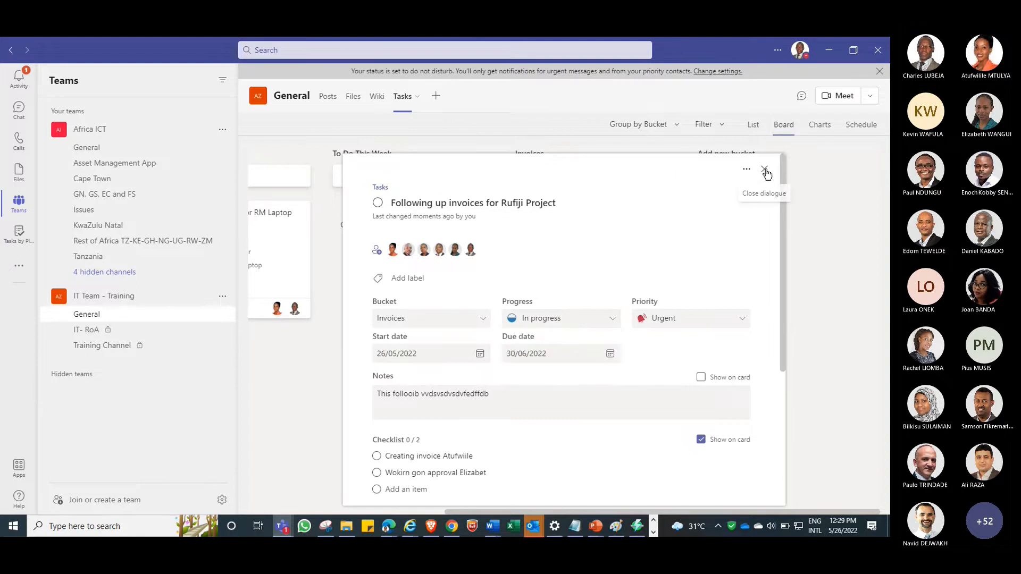
{"action": "left_click", "coordinate": [766, 171]}
{"action": "left_click", "coordinate": [608, 321]}
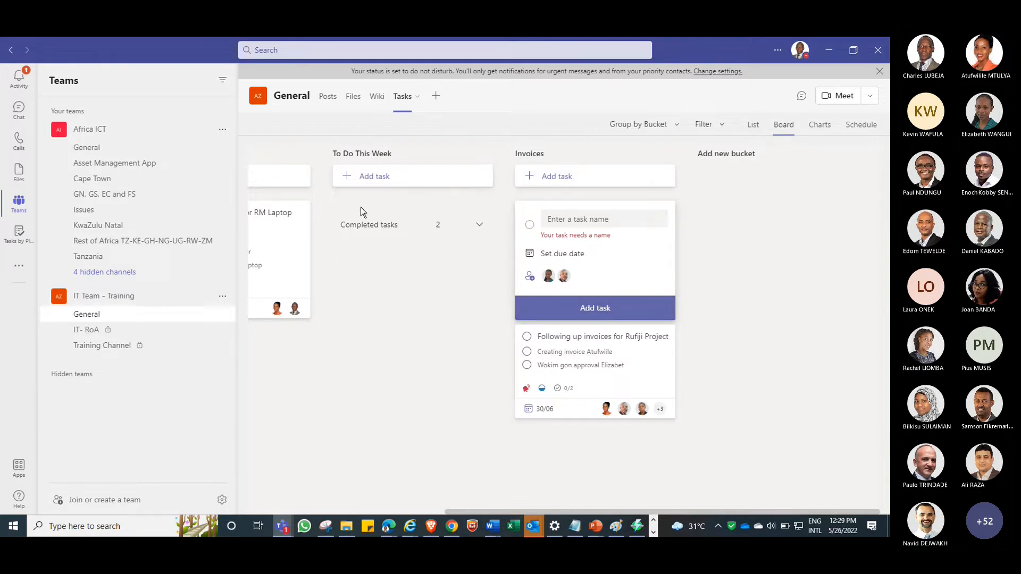
Open the Tasks board of the Rest of Africa TZ-KE-GH-NG-UG-RW-ZM channel in the Africa ICT team.
{"action": "left_click", "coordinate": [86, 130]}
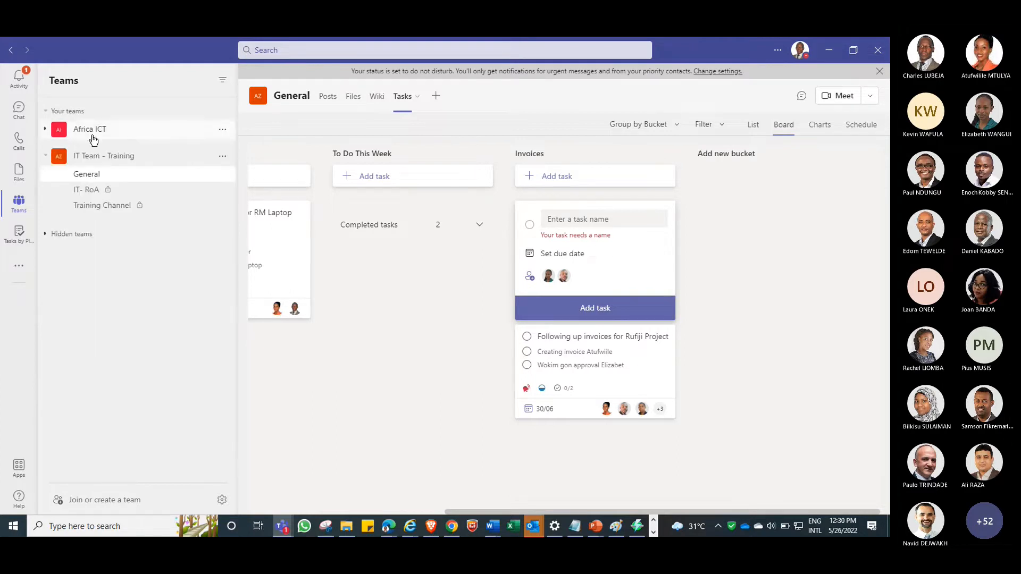
{"action": "left_click", "coordinate": [87, 130]}
{"action": "left_click", "coordinate": [86, 149]}
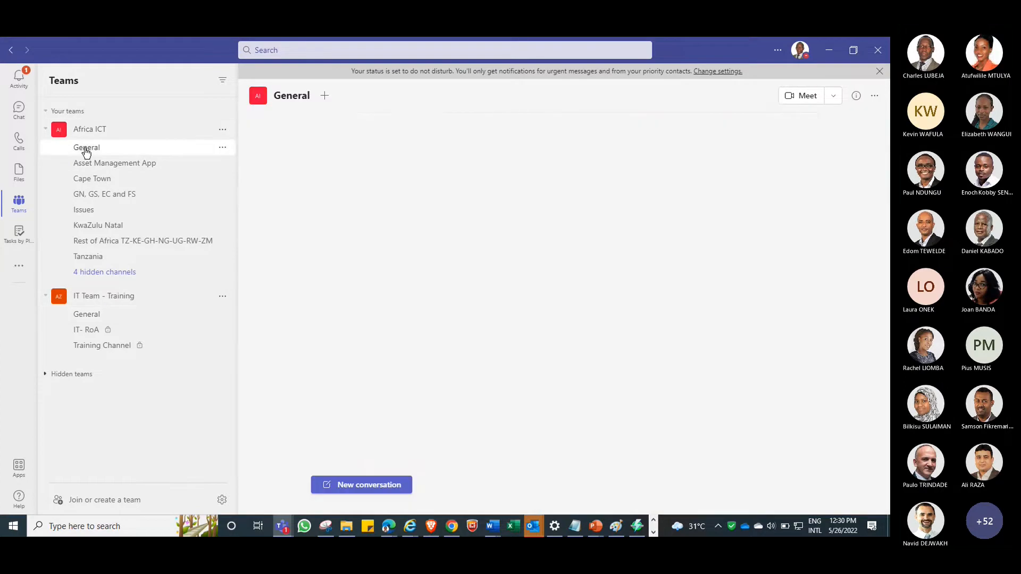
{"action": "left_click", "coordinate": [151, 246]}
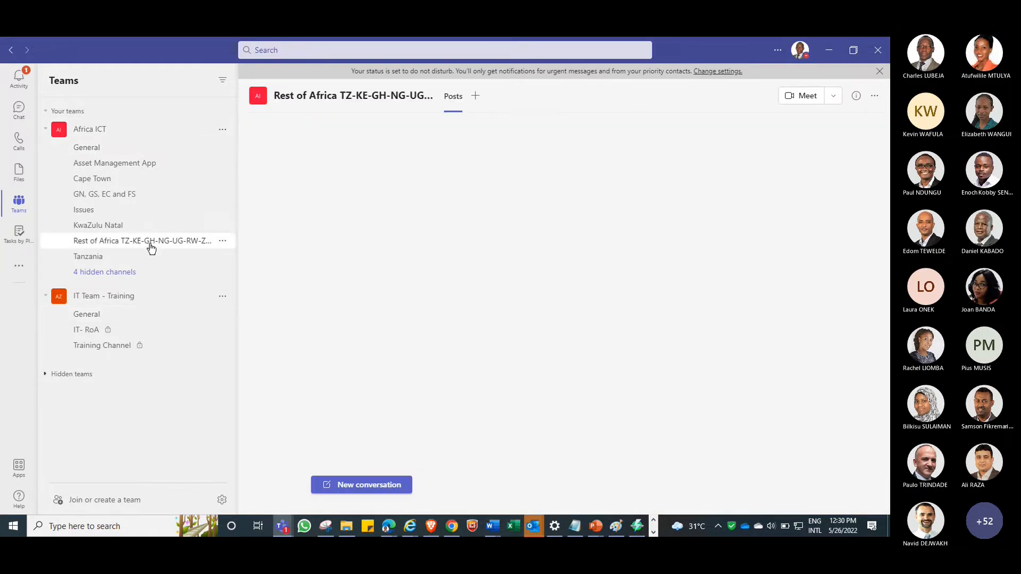
{"action": "left_click", "coordinate": [534, 101]}
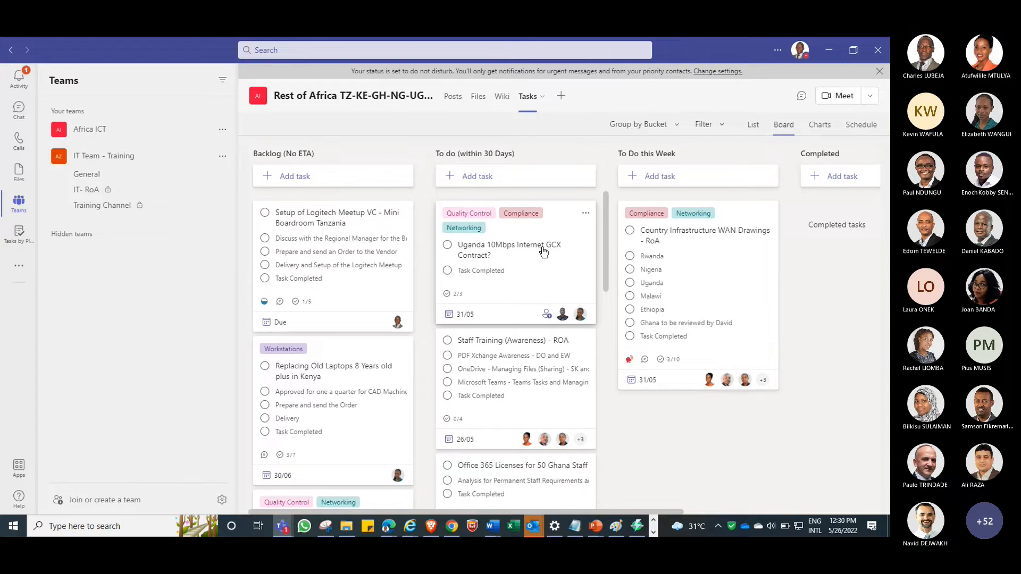
Open the Staff Training (Awareness) - ROA task from the 30-day bucket and set its progress to In progress.
{"action": "scroll", "coordinate": [543, 251], "scroll_direction": "down", "scroll_amount": 1}
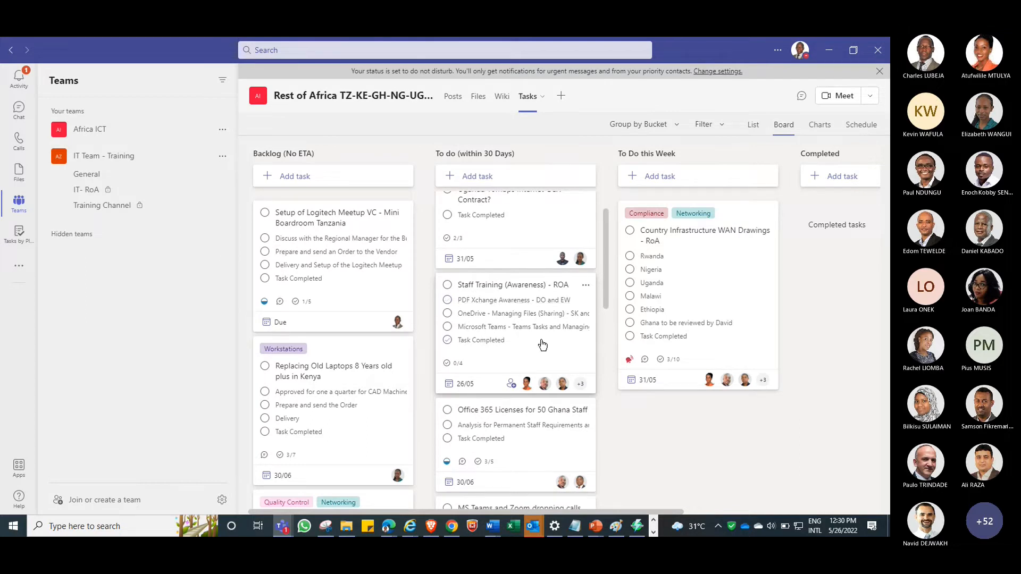
{"action": "left_click", "coordinate": [526, 296]}
{"action": "left_click", "coordinate": [554, 319]}
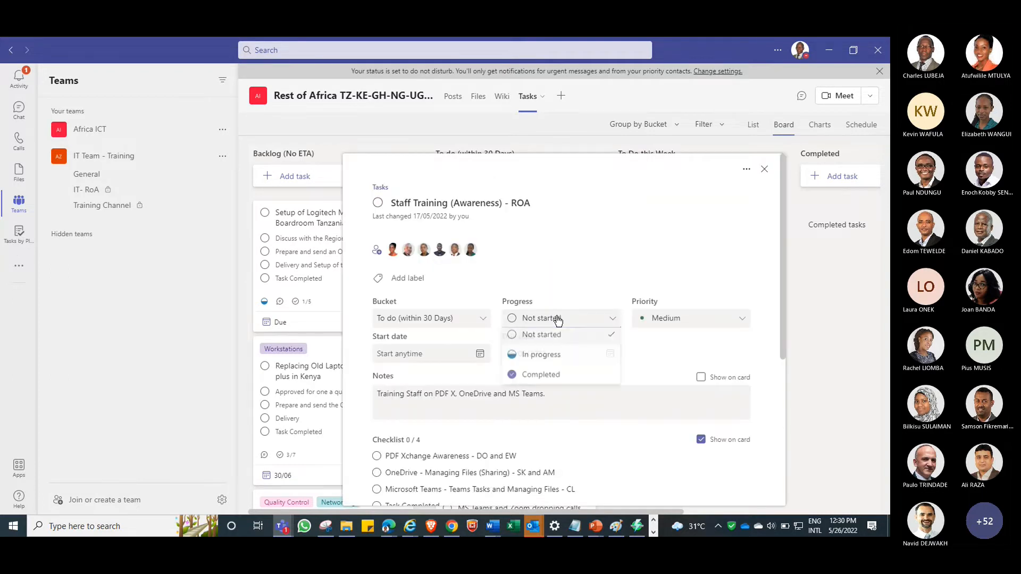
{"action": "left_click", "coordinate": [551, 362]}
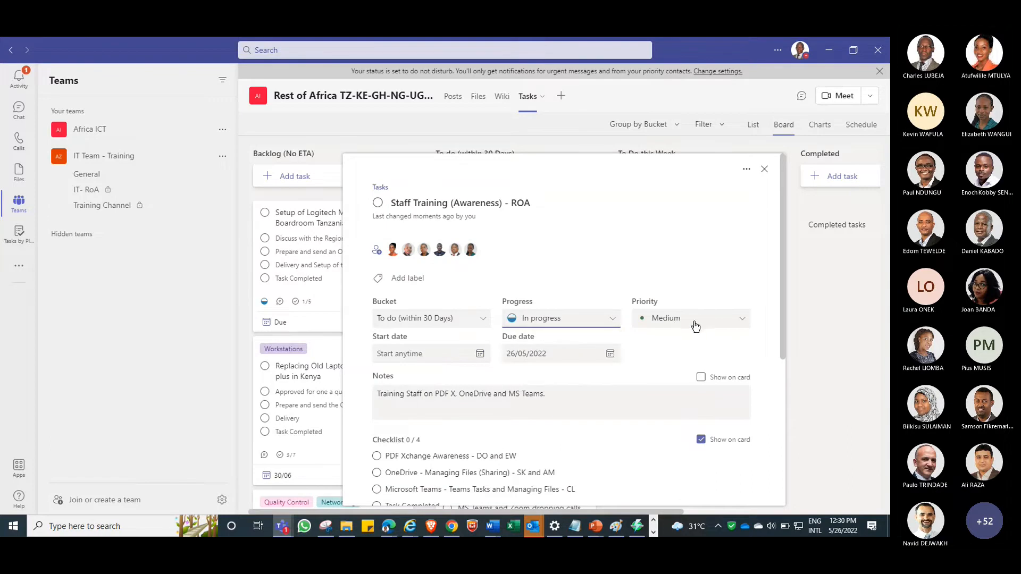
Mark the PDF Xchange Awareness, OneDrive, Microsoft Teams and Task Completed checklist items of the staff training task as done.
{"action": "scroll", "coordinate": [584, 355], "scroll_direction": "down", "scroll_amount": 1}
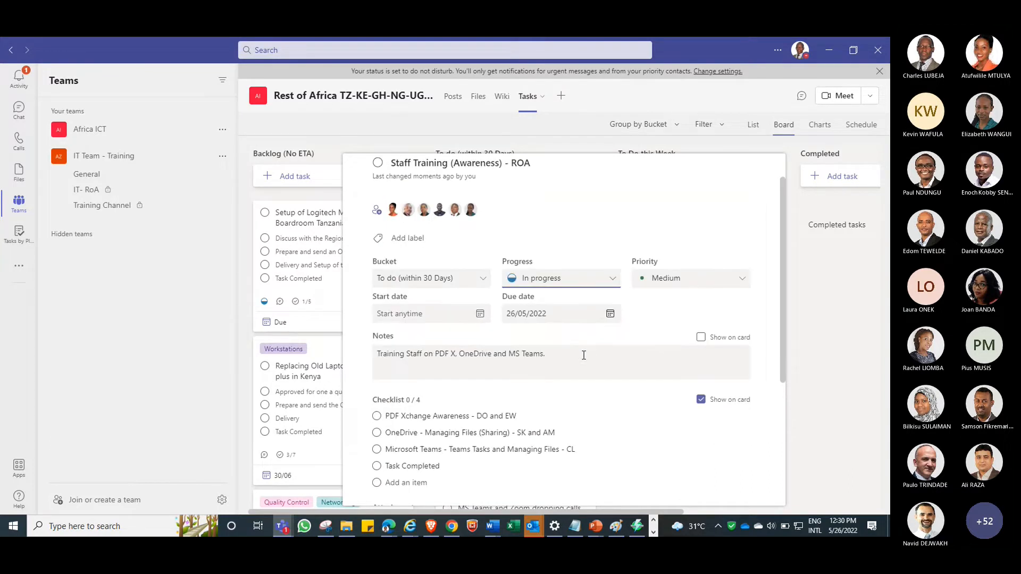
{"action": "scroll", "coordinate": [583, 355], "scroll_direction": "down", "scroll_amount": 1}
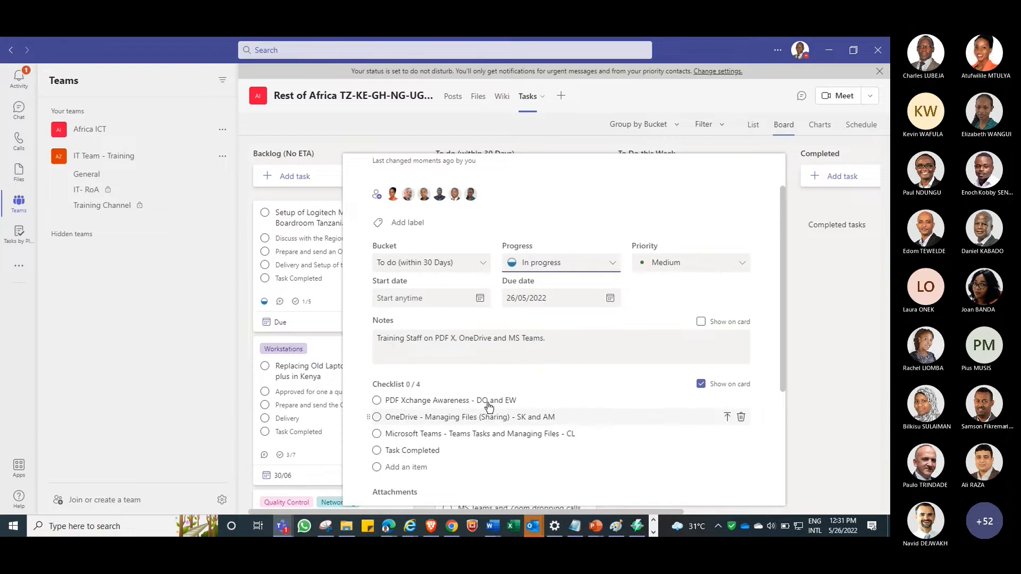
{"action": "left_click", "coordinate": [377, 400]}
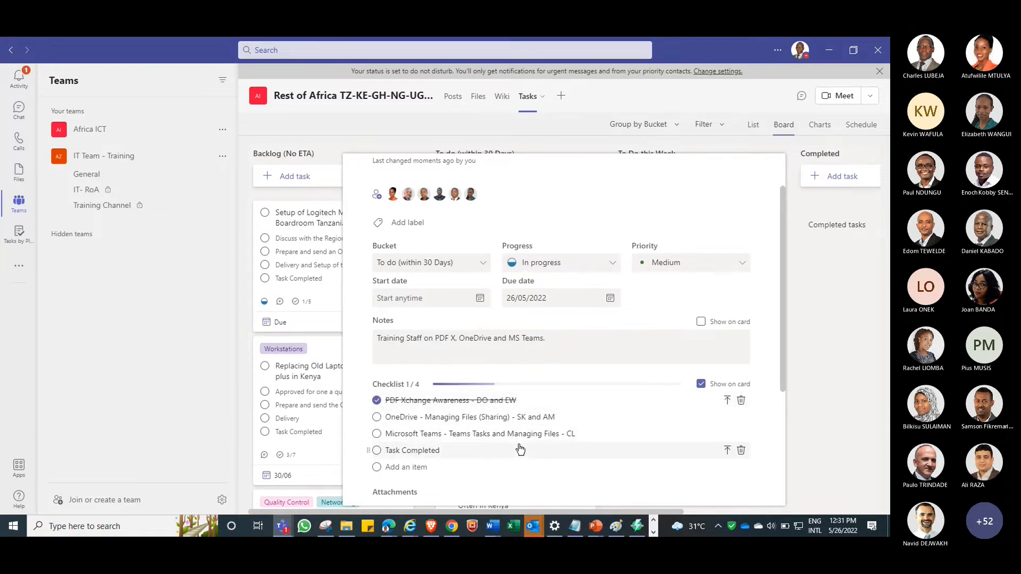
{"action": "left_click", "coordinate": [377, 417]}
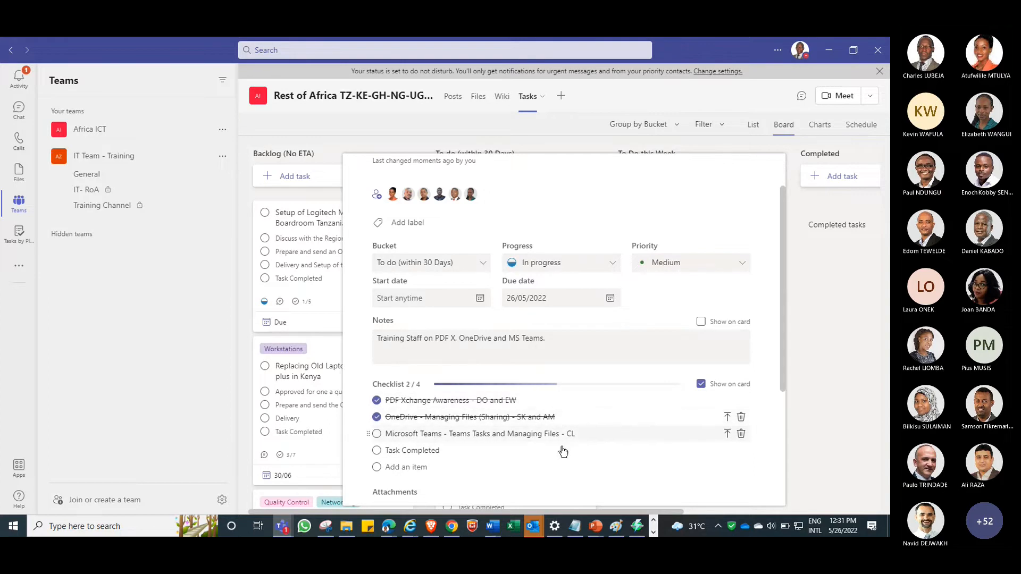
{"action": "left_click", "coordinate": [378, 434]}
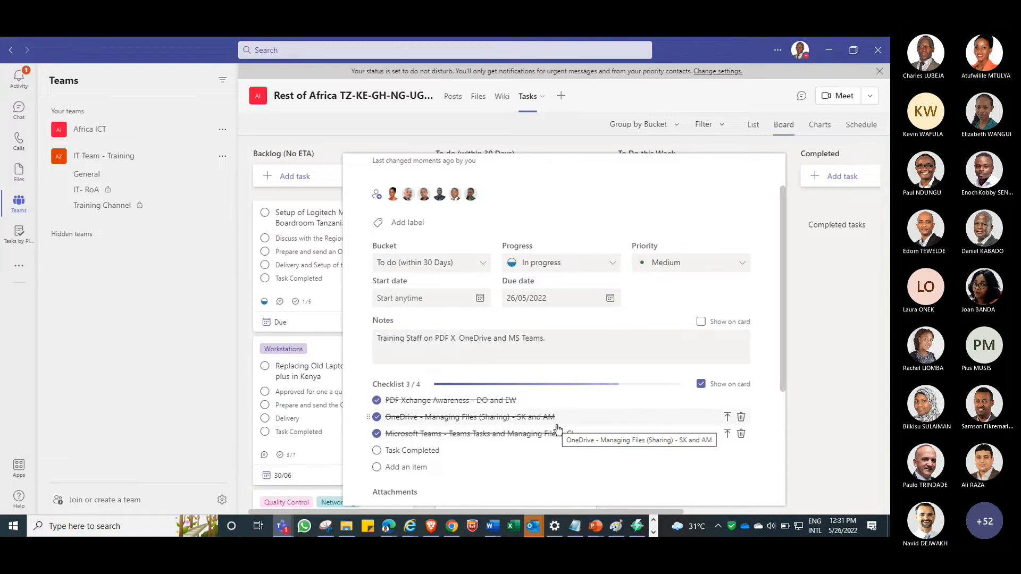
{"action": "left_click", "coordinate": [376, 450]}
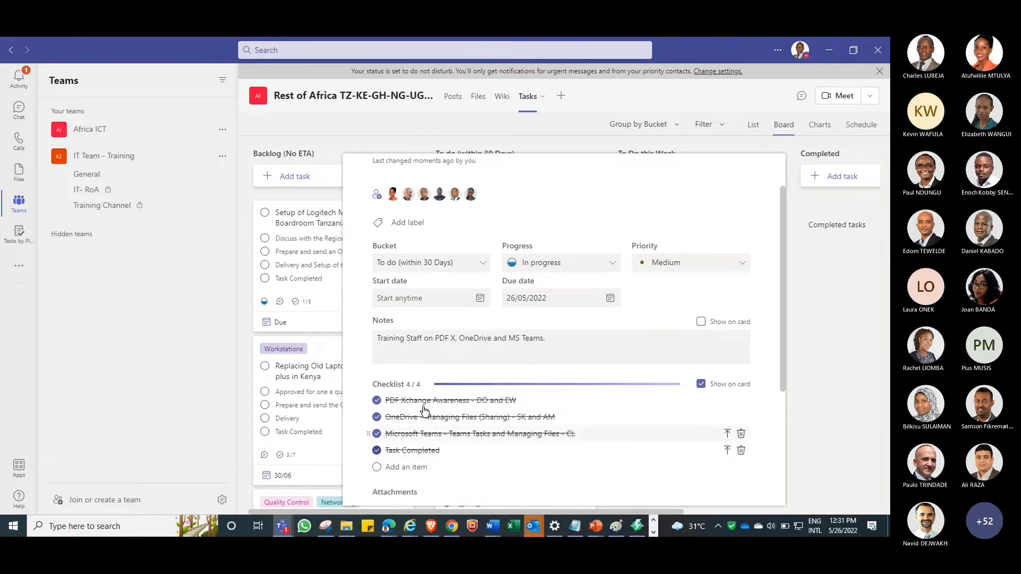
Set the staff training task's progress to Completed and close its details to return to the board.
{"action": "left_click", "coordinate": [588, 267]}
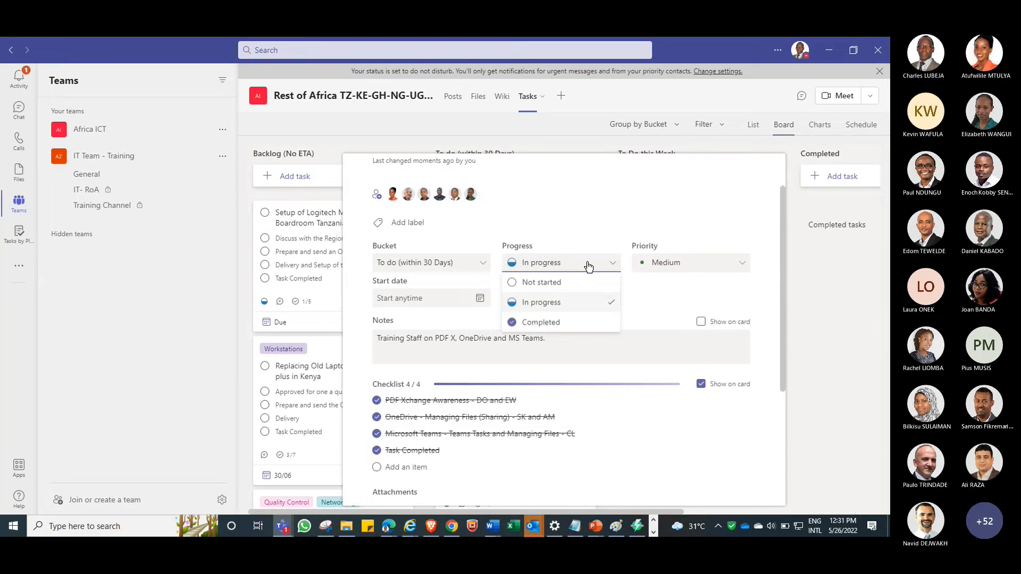
{"action": "left_click", "coordinate": [551, 322]}
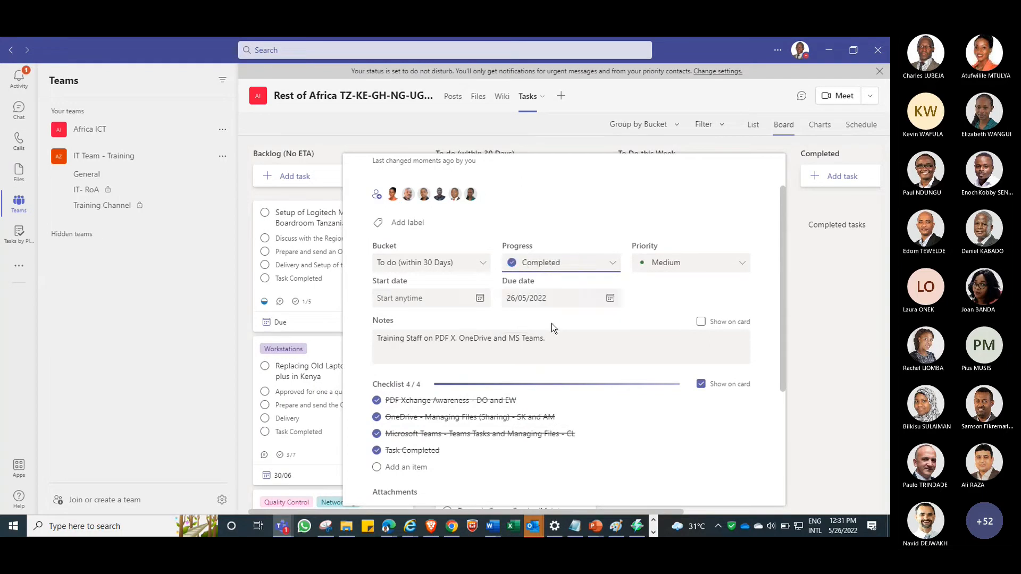
{"action": "scroll", "coordinate": [554, 329], "scroll_direction": "up", "scroll_amount": 2}
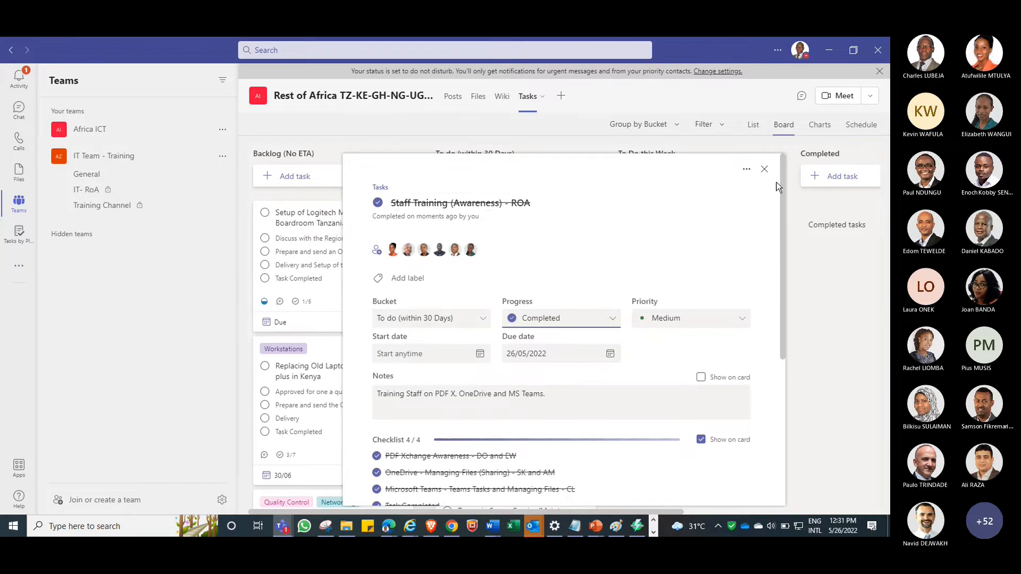
{"action": "left_click", "coordinate": [765, 170]}
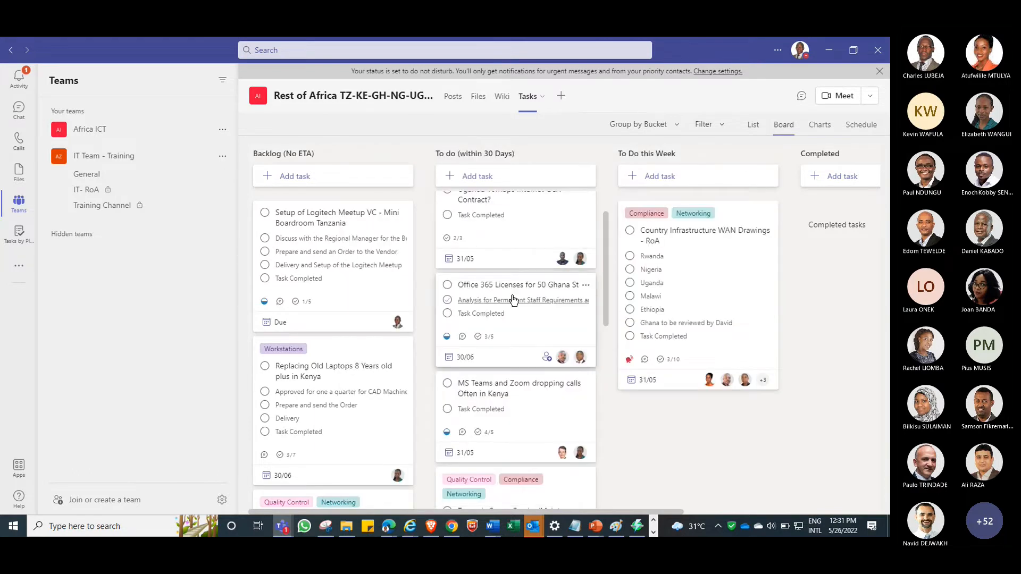
{"action": "scroll", "coordinate": [498, 346], "scroll_direction": "up", "scroll_amount": 2}
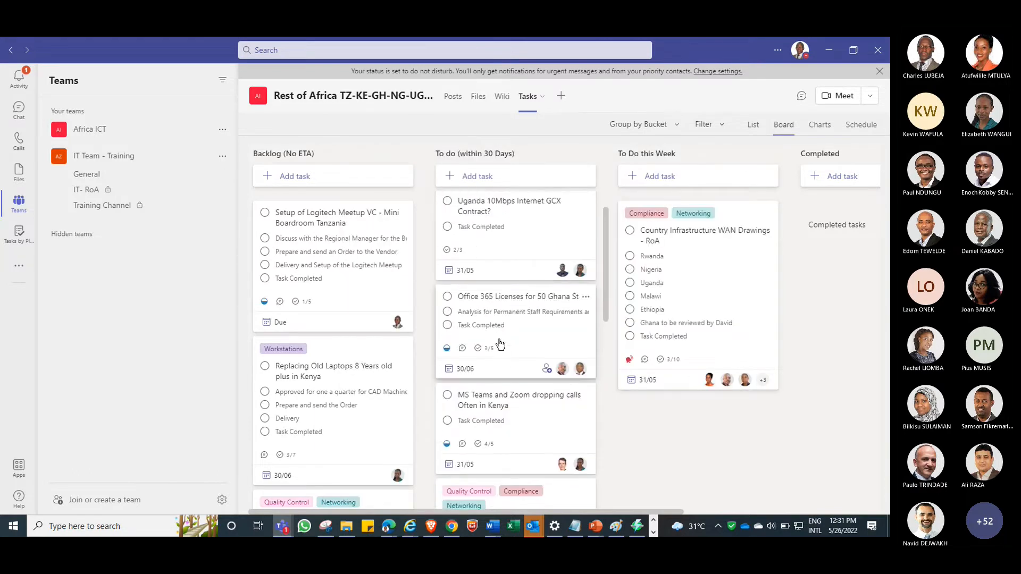